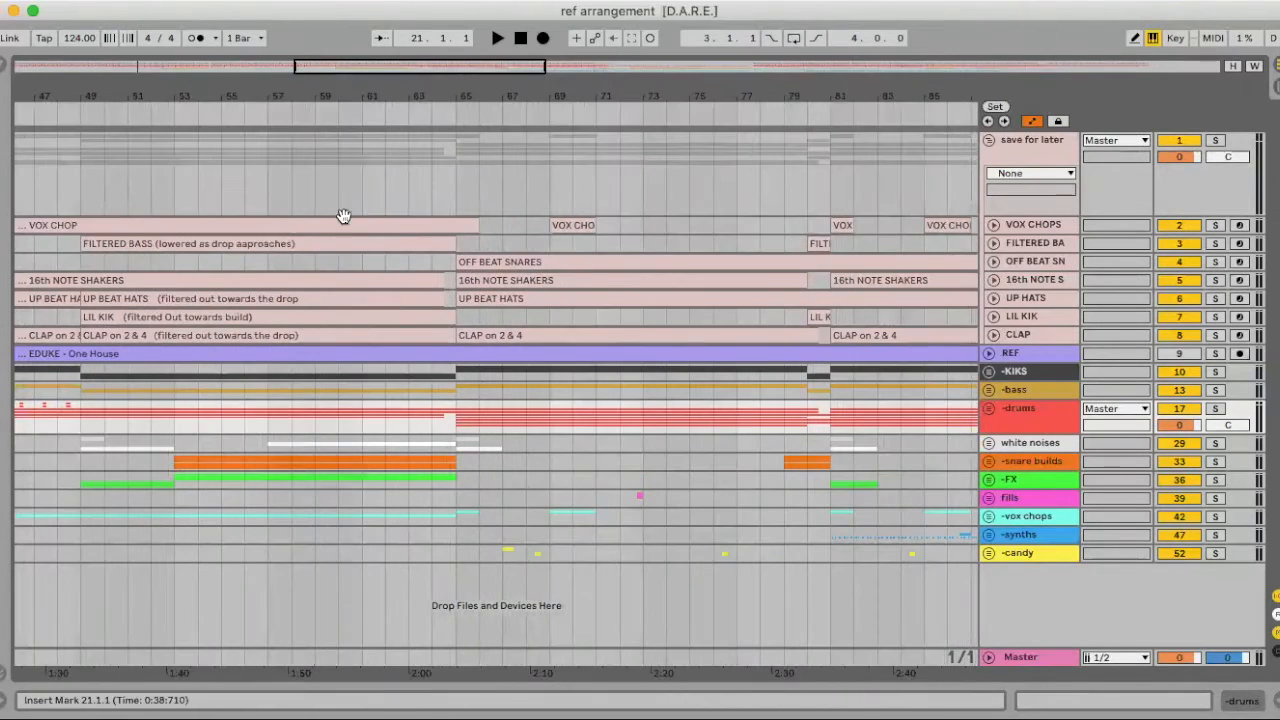
Delete all the VOX CHOP reference clips from bar 121 to the end of the arrangement.
drag(314, 92, 312, 10)
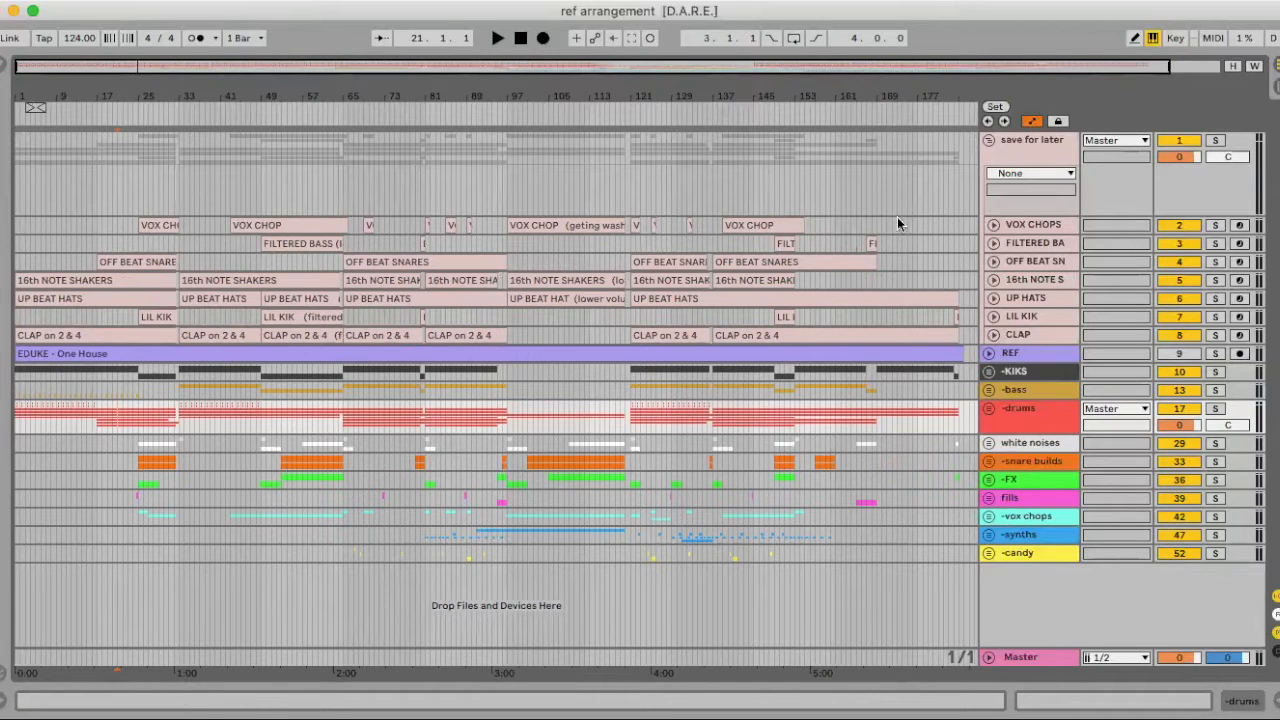
drag(870, 224, 627, 224)
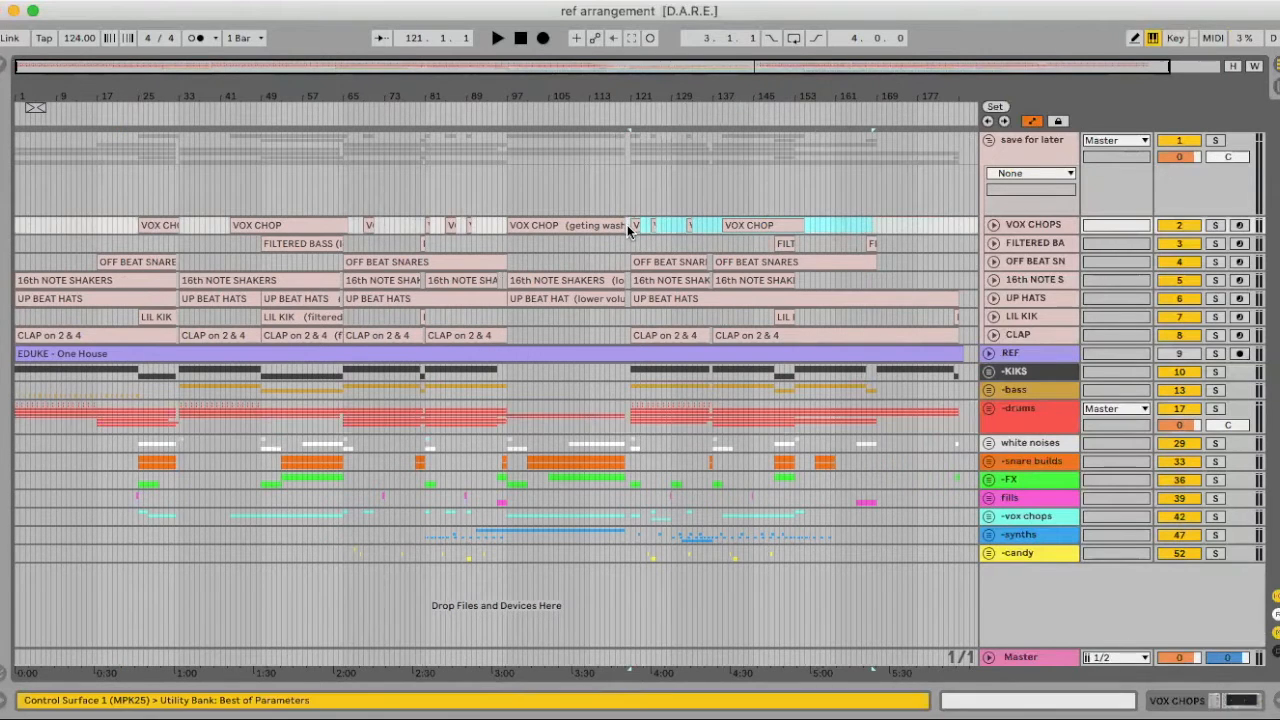
key(Delete)
Delete all the VOX CHOP reference clips before bar 97, keeping only the one marked as getting washed out by reverb.
drag(472, 94, 494, 244)
drag(276, 220, 132, 222)
key(Delete)
scroll(135, 220, left, 5)
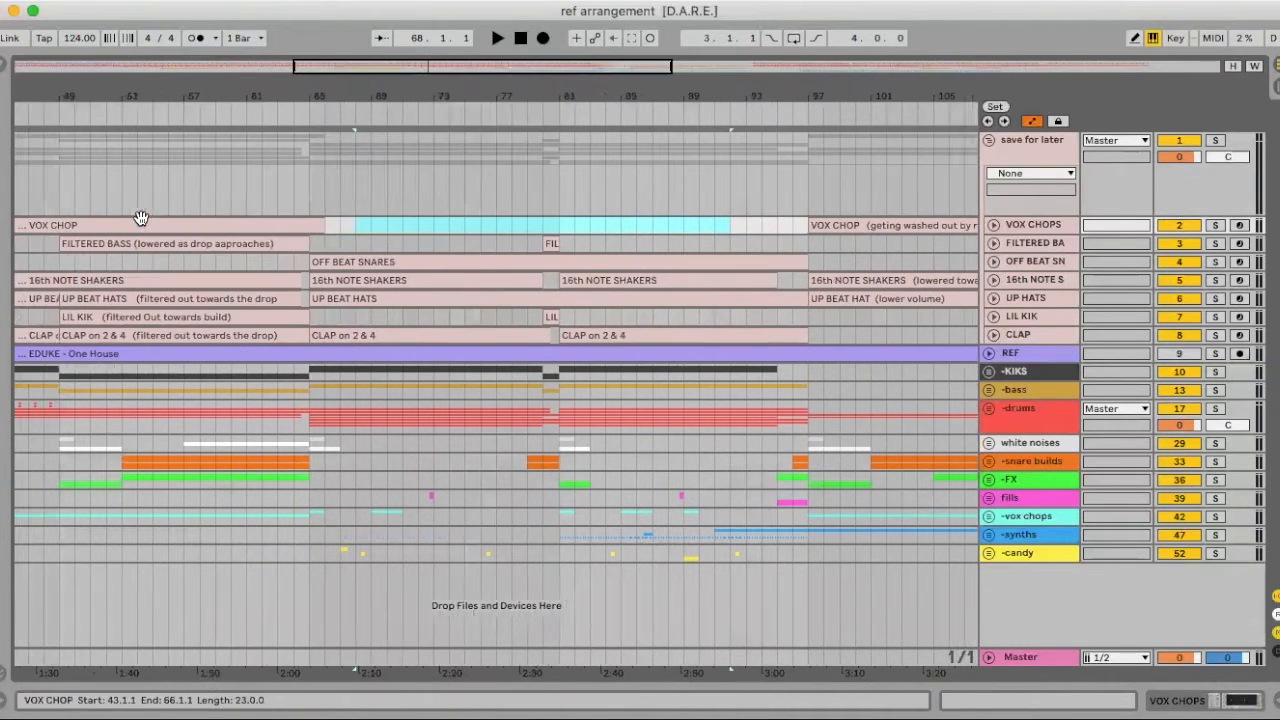
scroll(215, 178, left, 7)
drag(406, 104, 332, 75)
drag(465, 226, 83, 222)
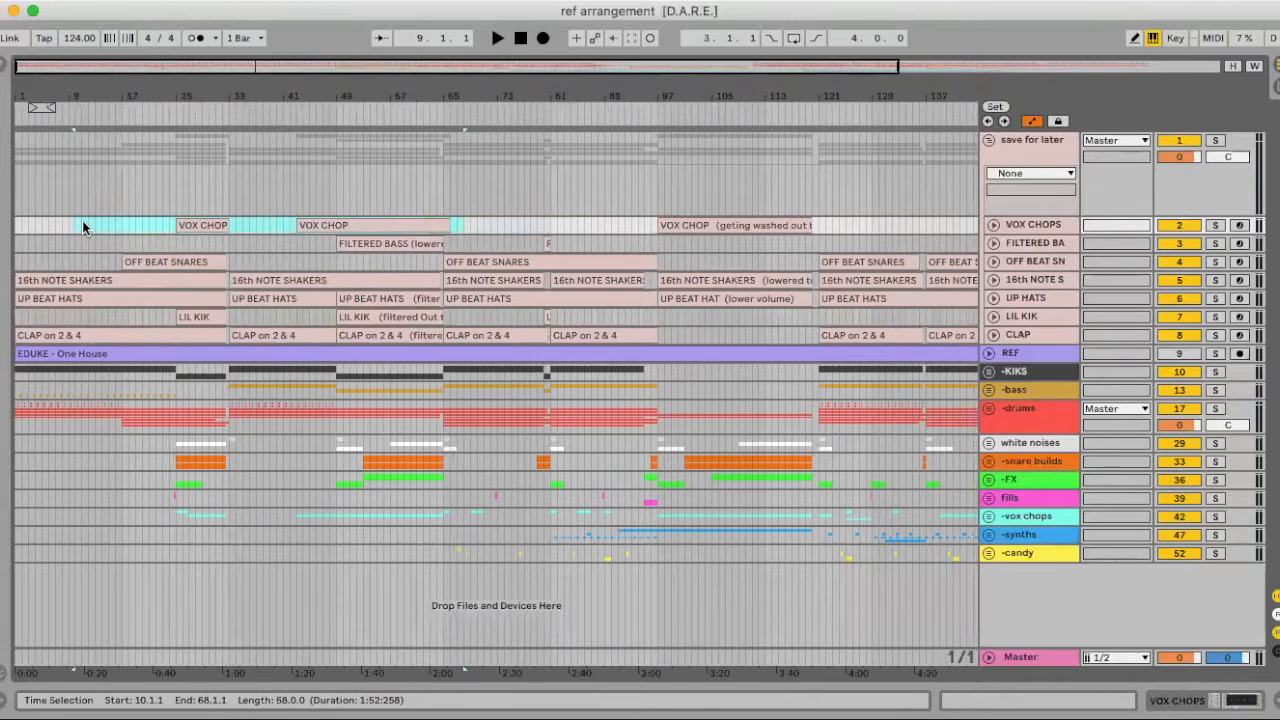
key(Delete)
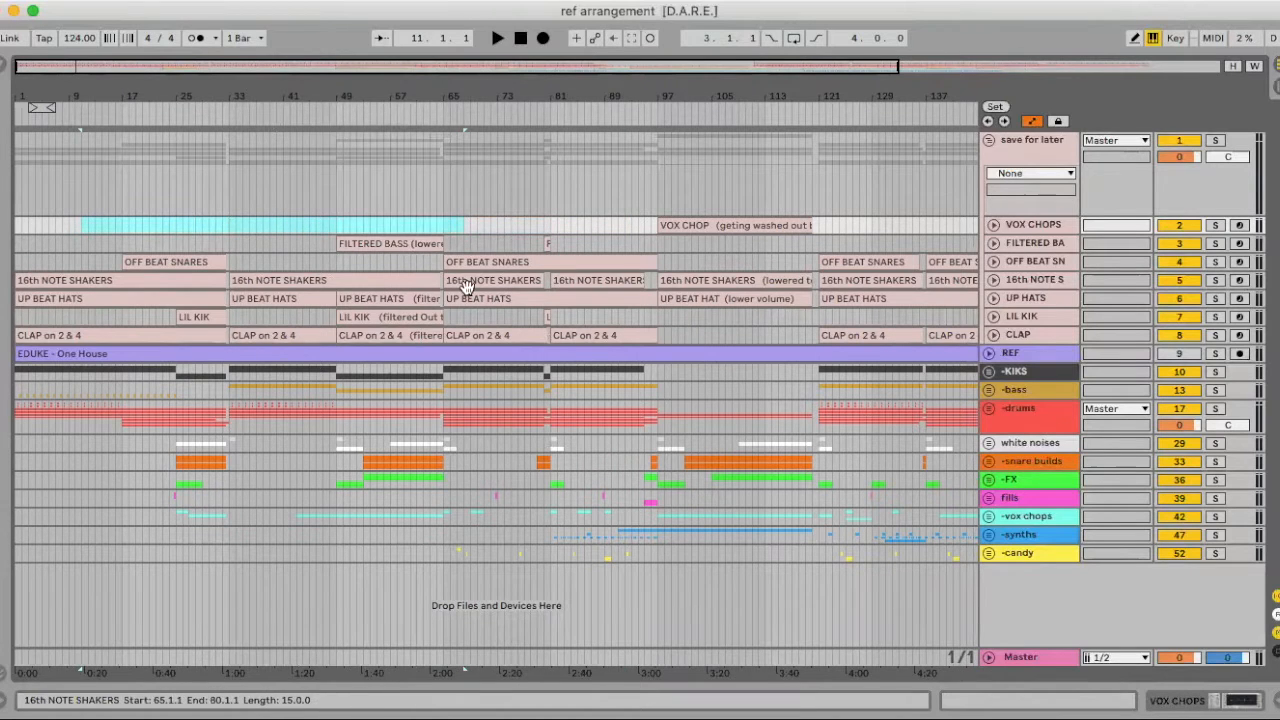
Delete the short FILTERED BASS clips after bar 77, keeping the one that is lowered as the drop approaches.
click(531, 240)
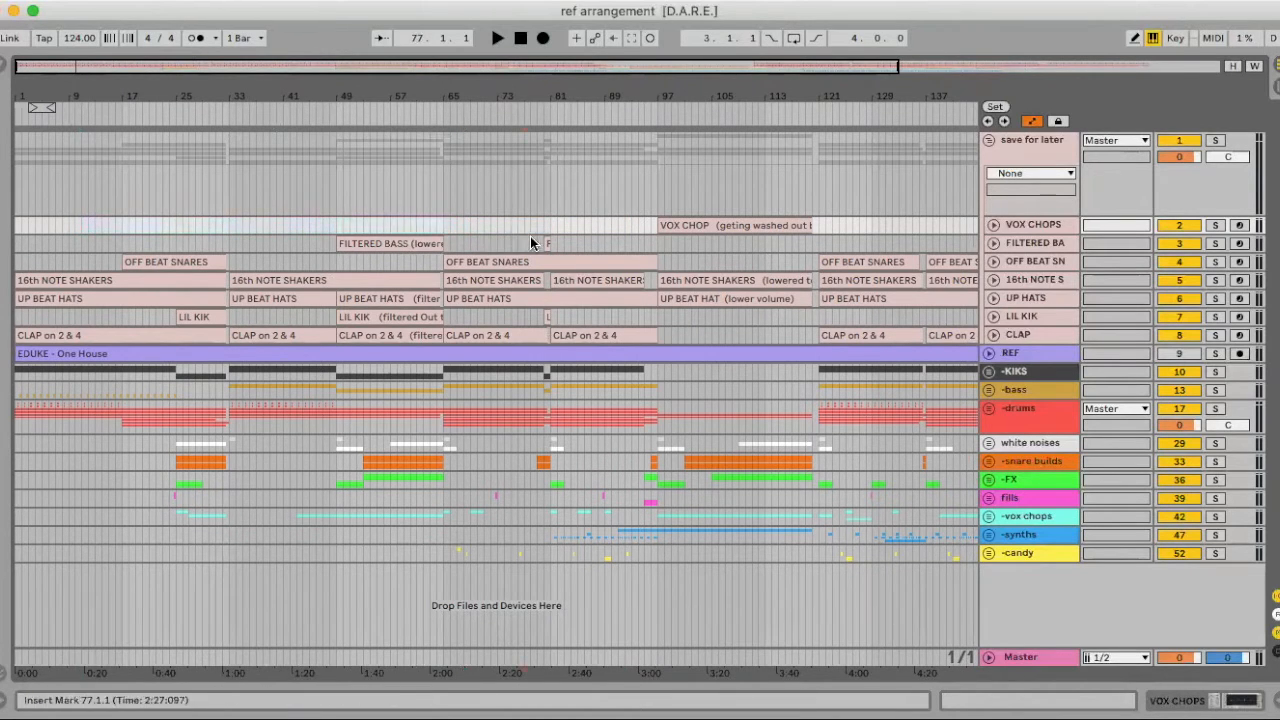
drag(530, 240, 605, 242)
drag(527, 96, 517, 145)
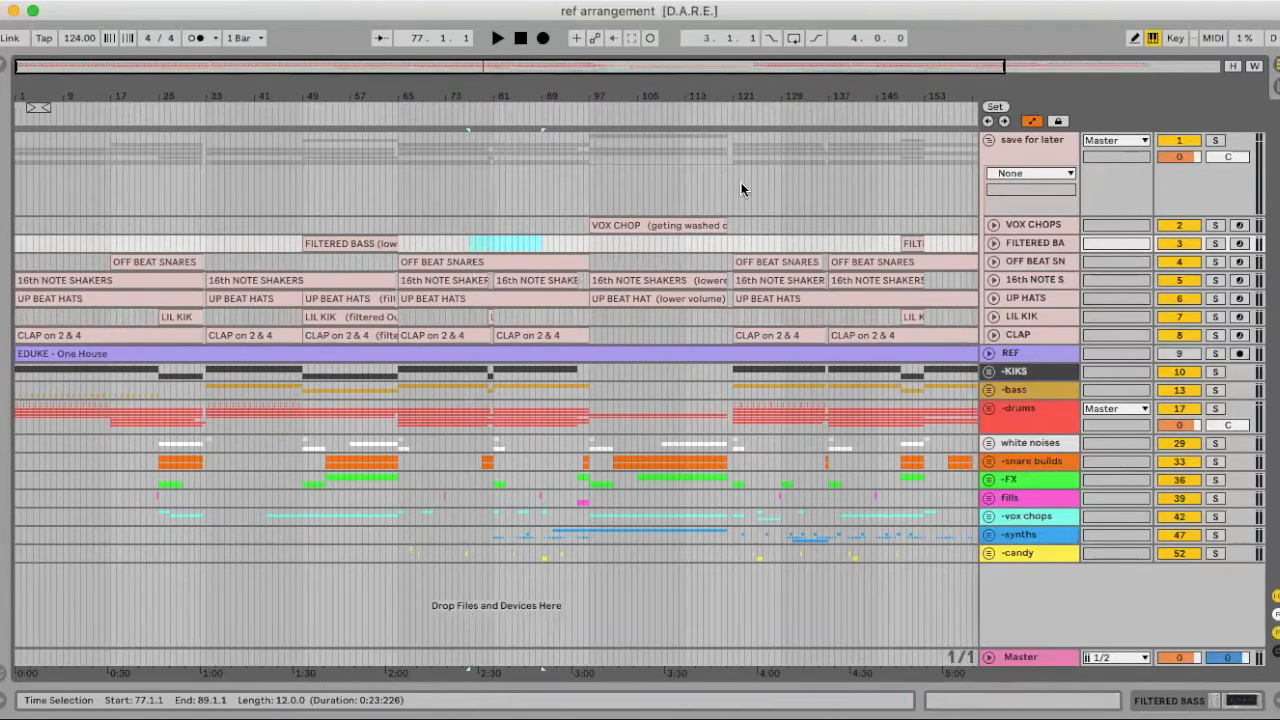
scroll(741, 182, right, 5)
drag(830, 242, 619, 234)
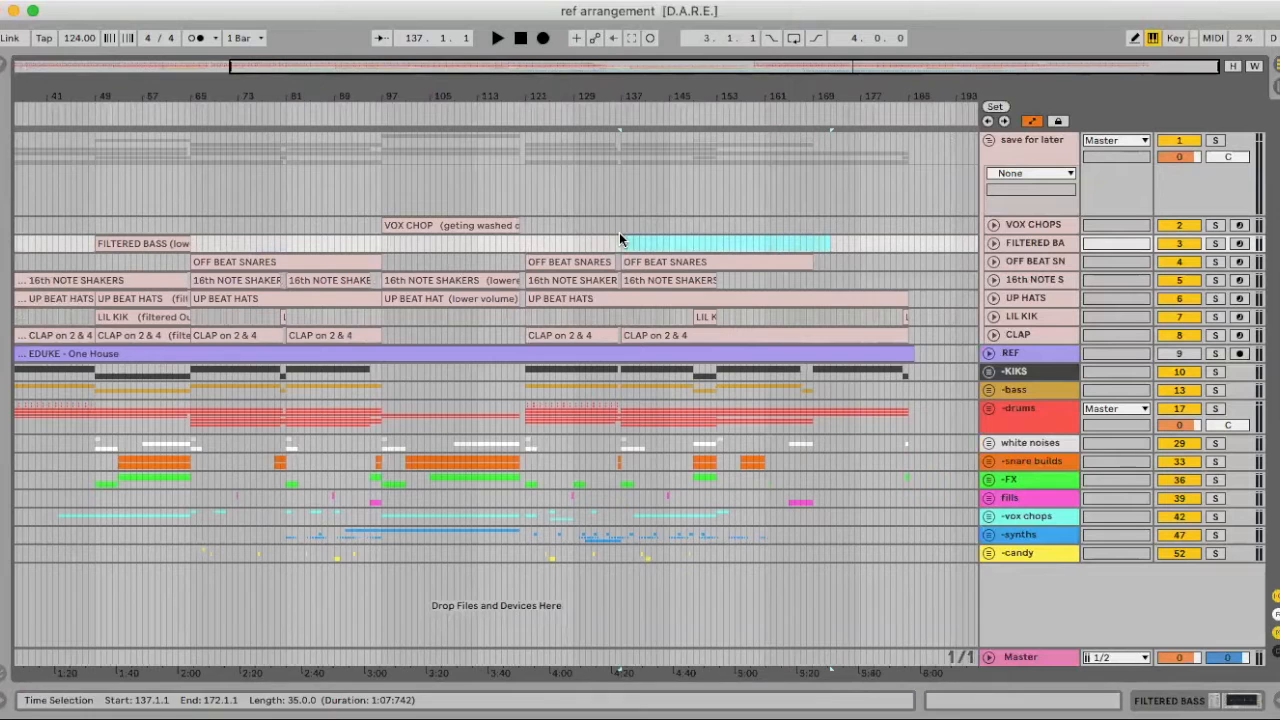
scroll(619, 240, left, 5)
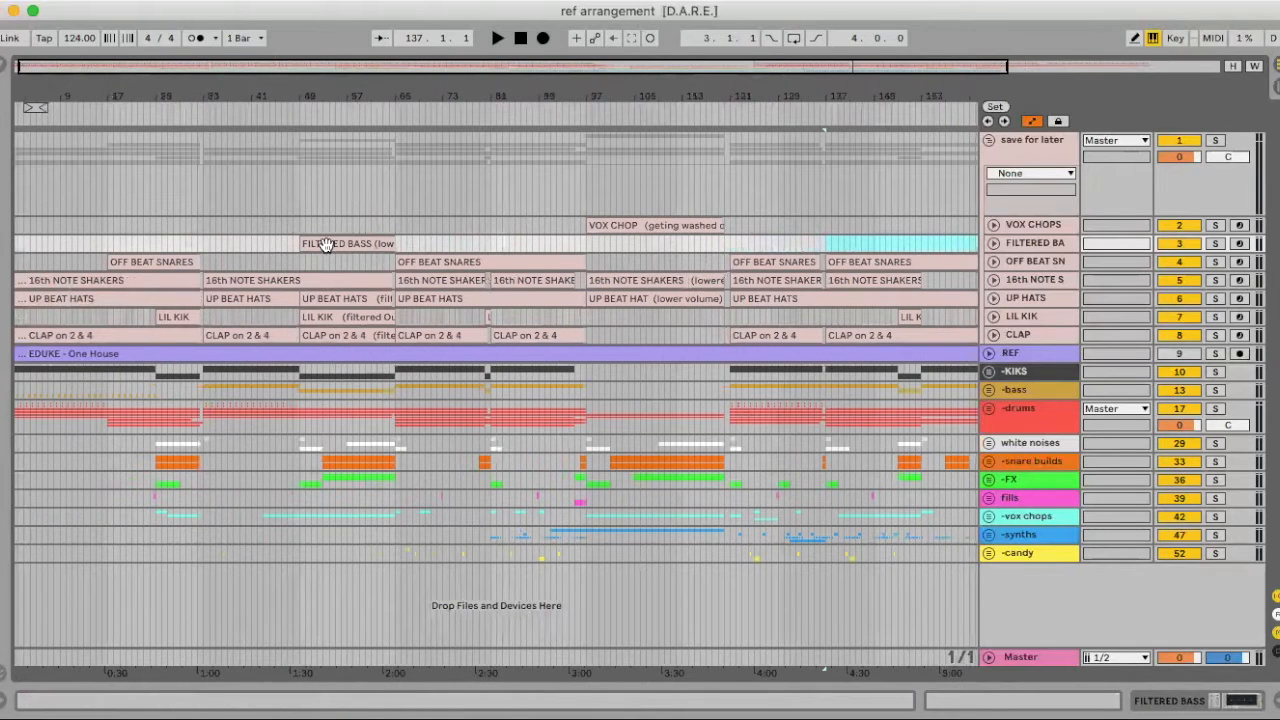
Delete the entire OFF BEAT SNARES reference track.
click(1027, 263)
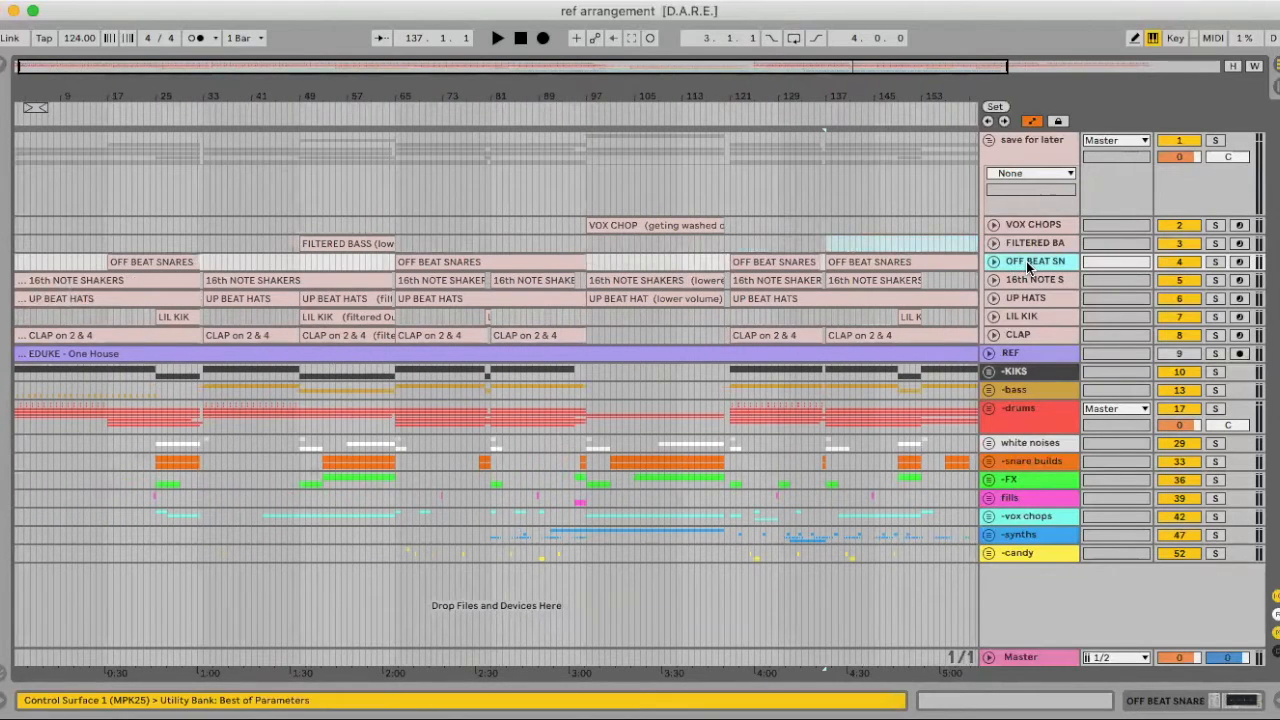
click(395, 417)
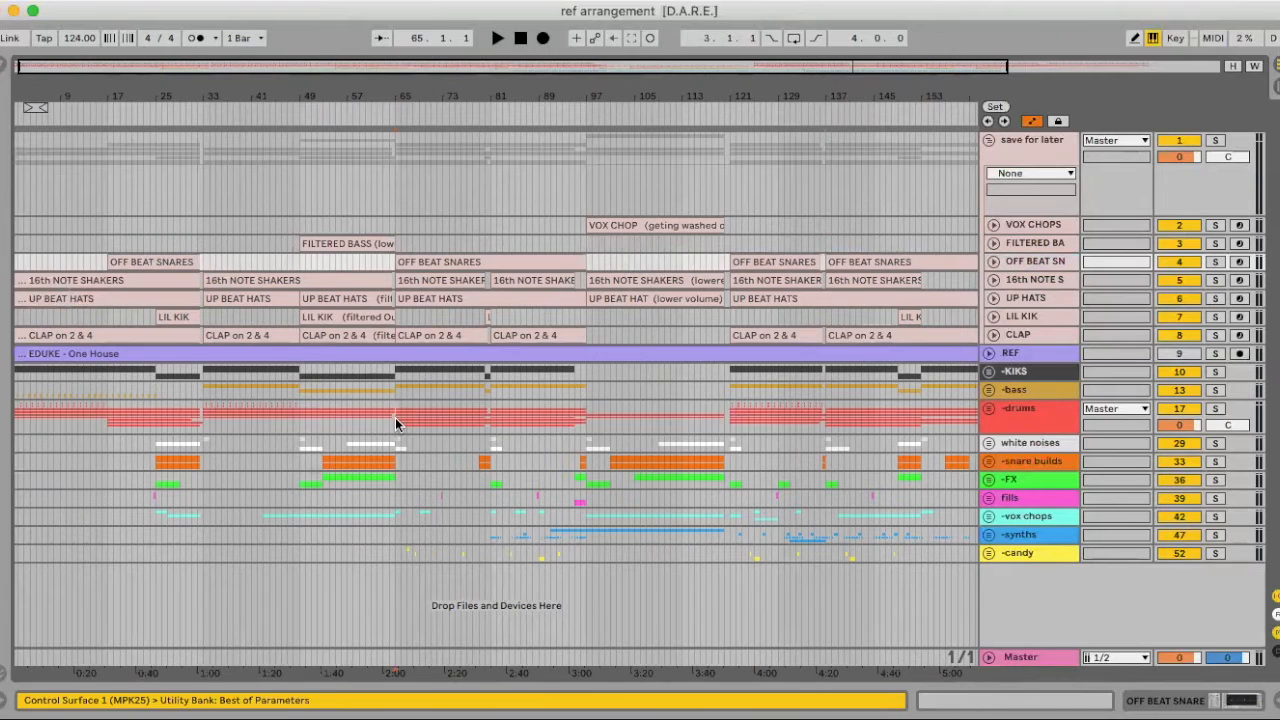
click(1046, 263)
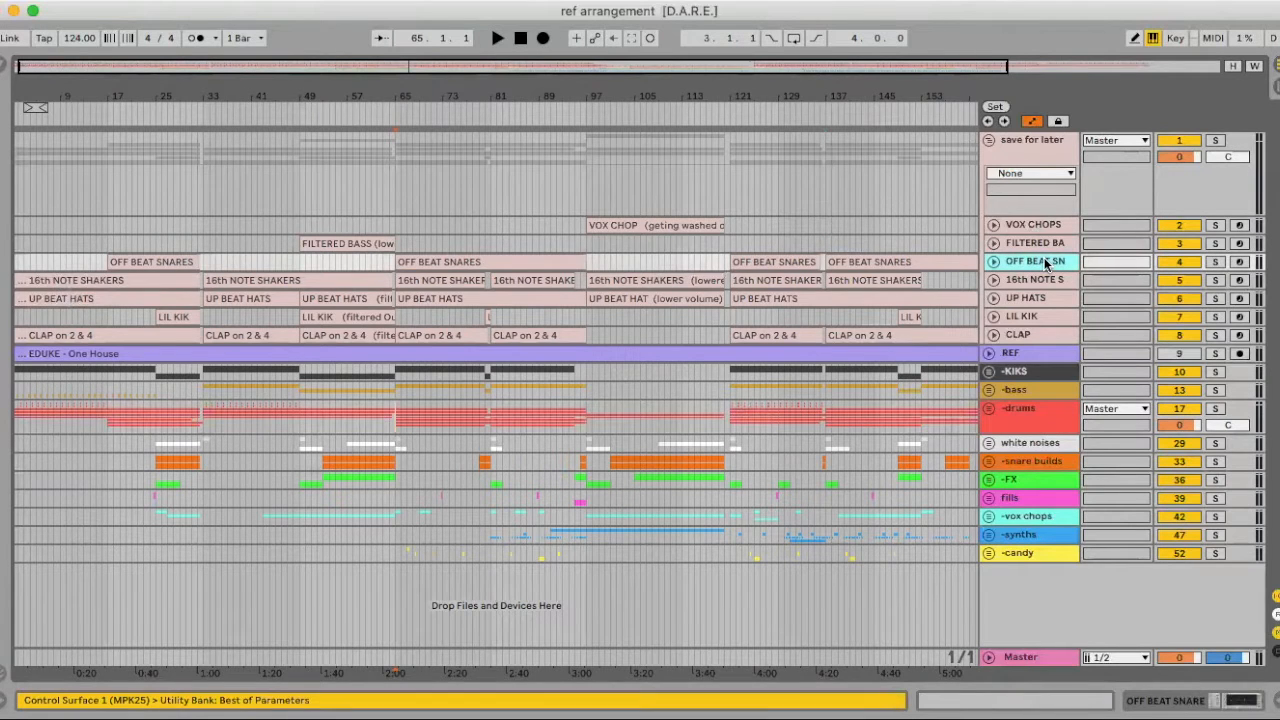
key(Delete)
scroll(62, 265, left, 1)
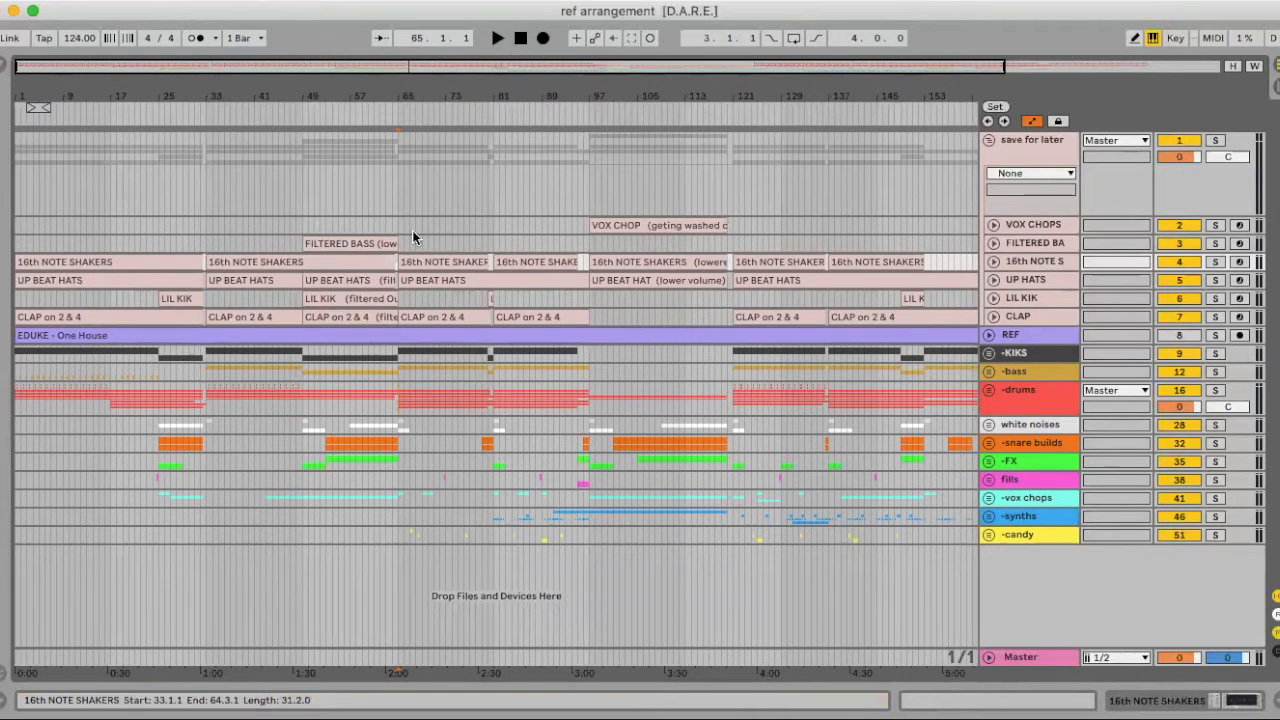
Delete the 16th NOTE SHAKERS clips before bar 97 and from bar 121 on, keeping the one lowered towards the drop.
mouse_move(564, 94)
mouse_down()
mouse_move(564, 140)
mouse_move(565, 94)
mouse_up()
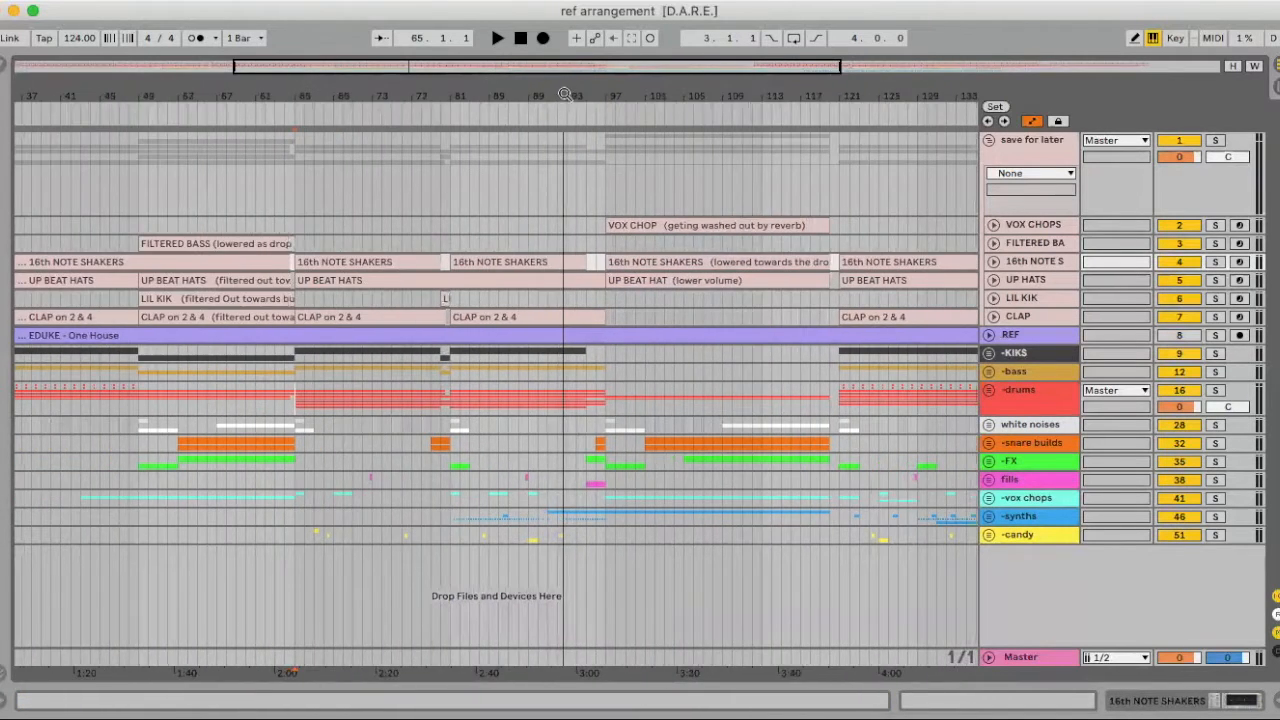
scroll(554, 307, right, 10)
drag(755, 261, 737, 261)
drag(488, 261, 380, 262)
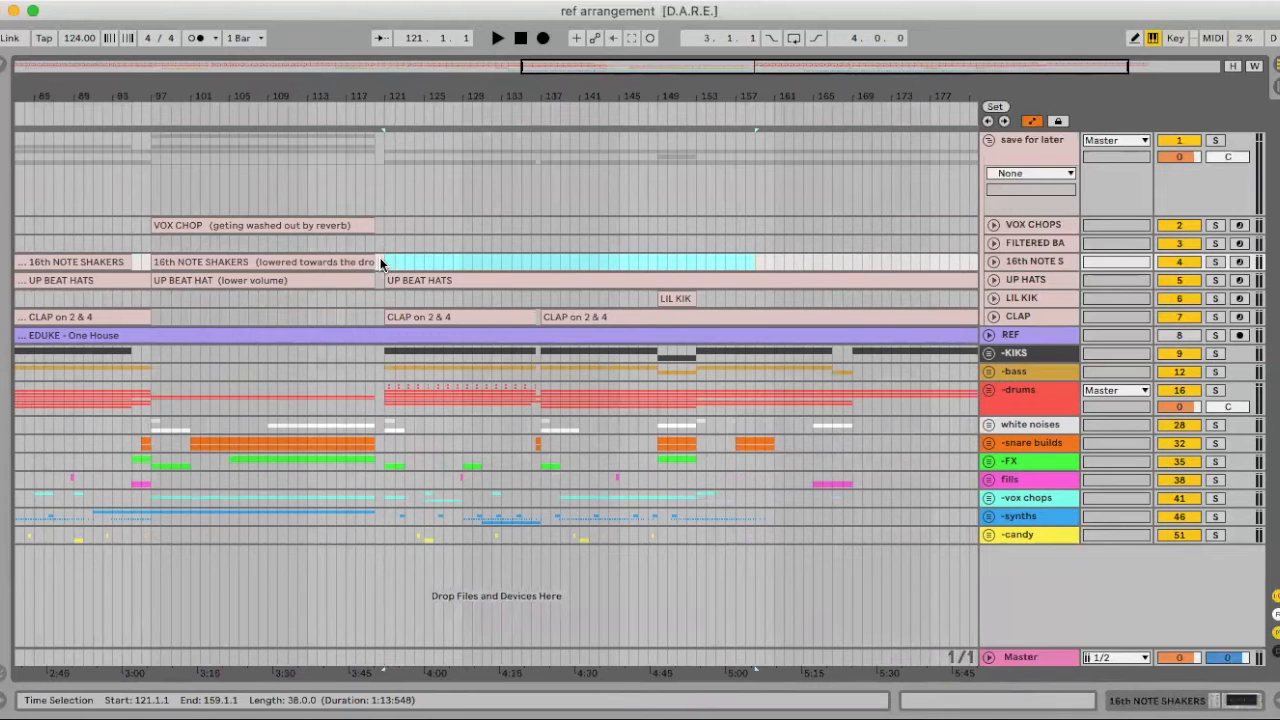
scroll(382, 260, left, 10)
drag(368, 97, 368, 56)
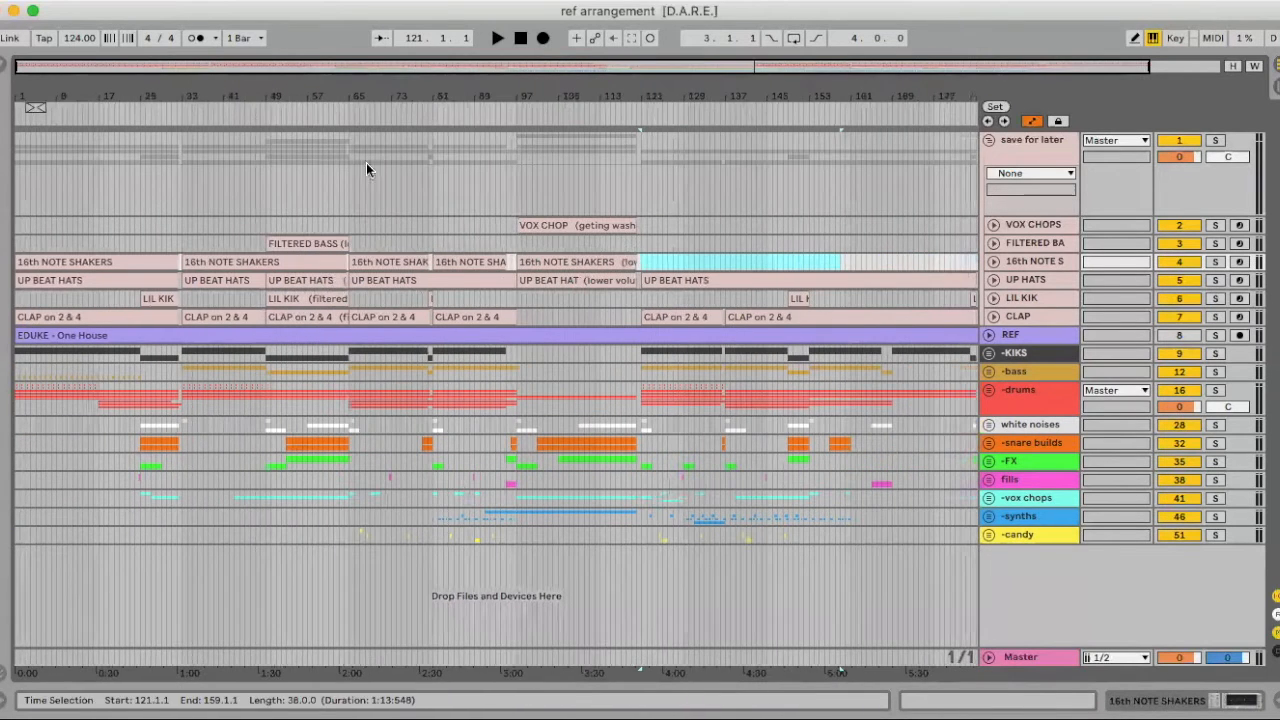
drag(509, 257, 5, 263)
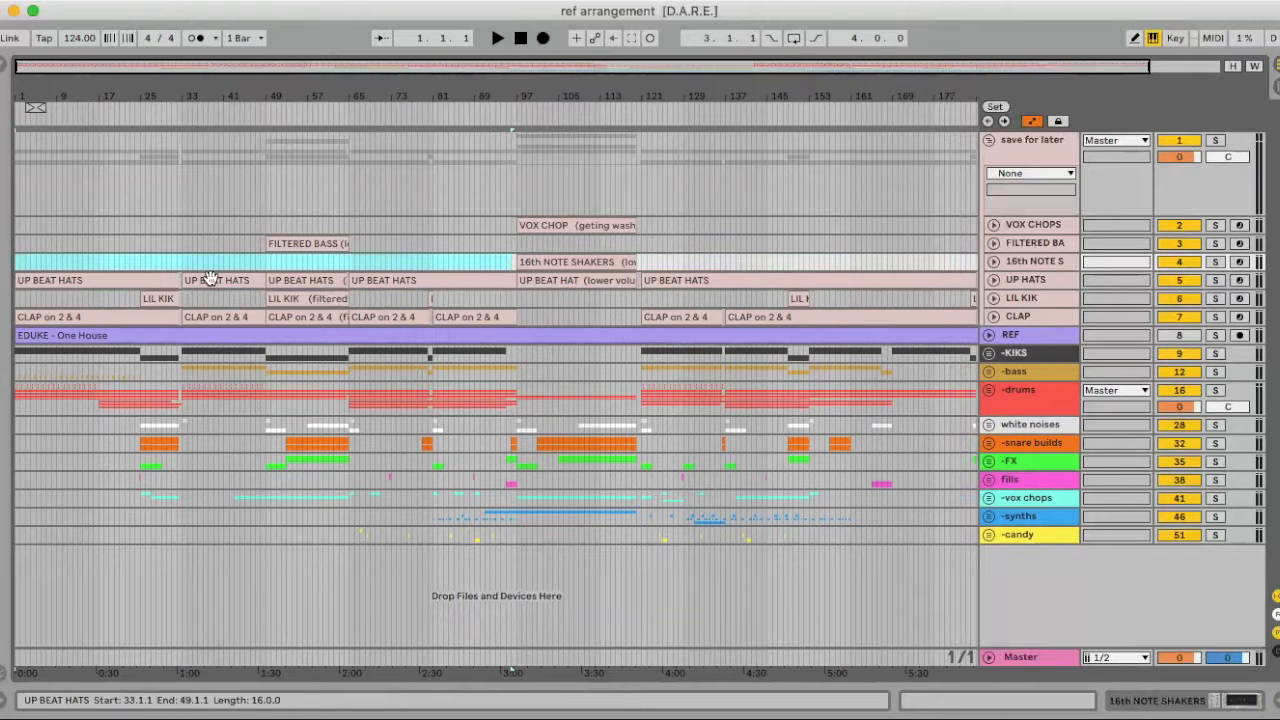
Delete the UP BEAT HATS clips except the one filtered out towards the drop and the lower volume one.
drag(309, 95, 300, 145)
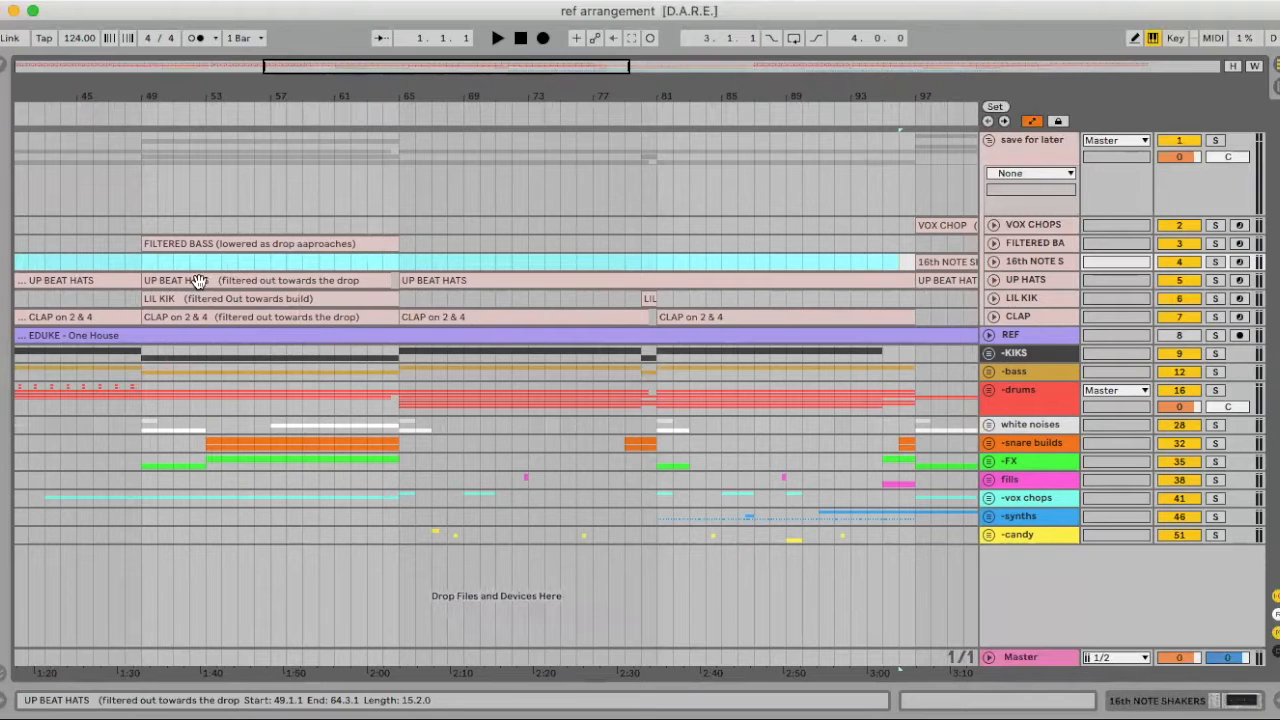
click(531, 283)
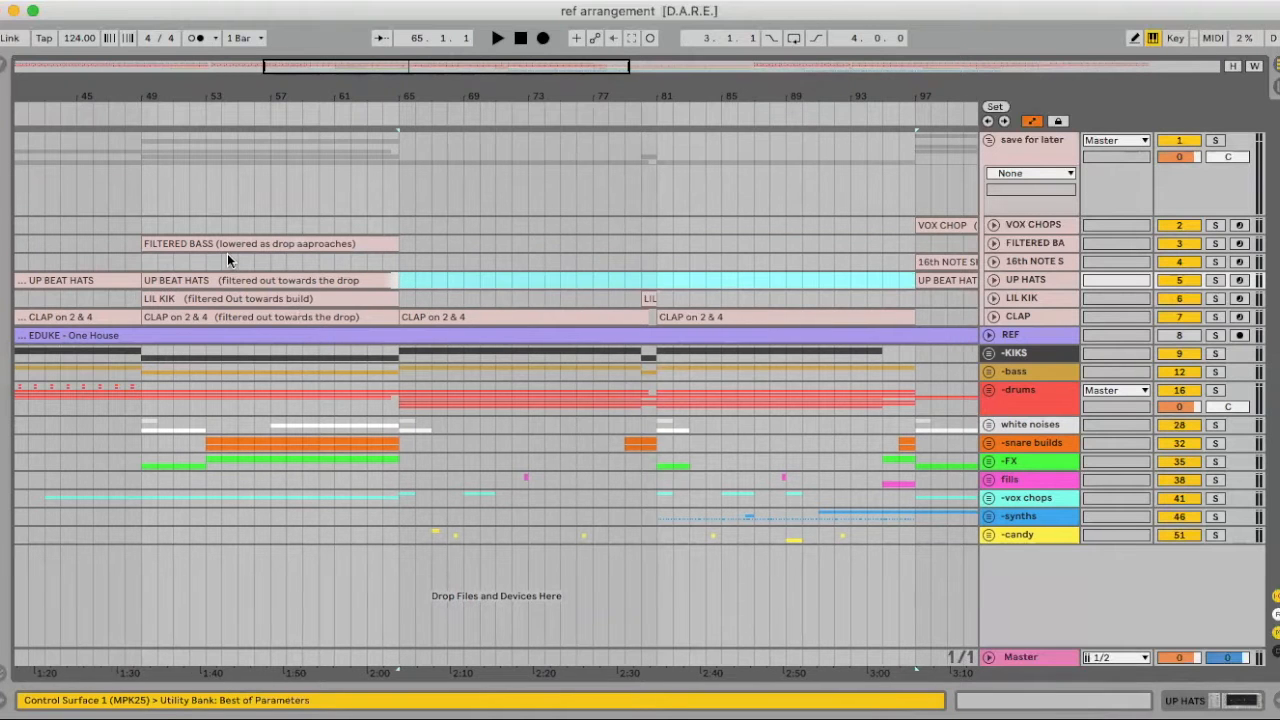
scroll(227, 260, left, 4)
click(233, 279)
key(Delete)
scroll(243, 268, right, 15)
click(363, 277)
key(Delete)
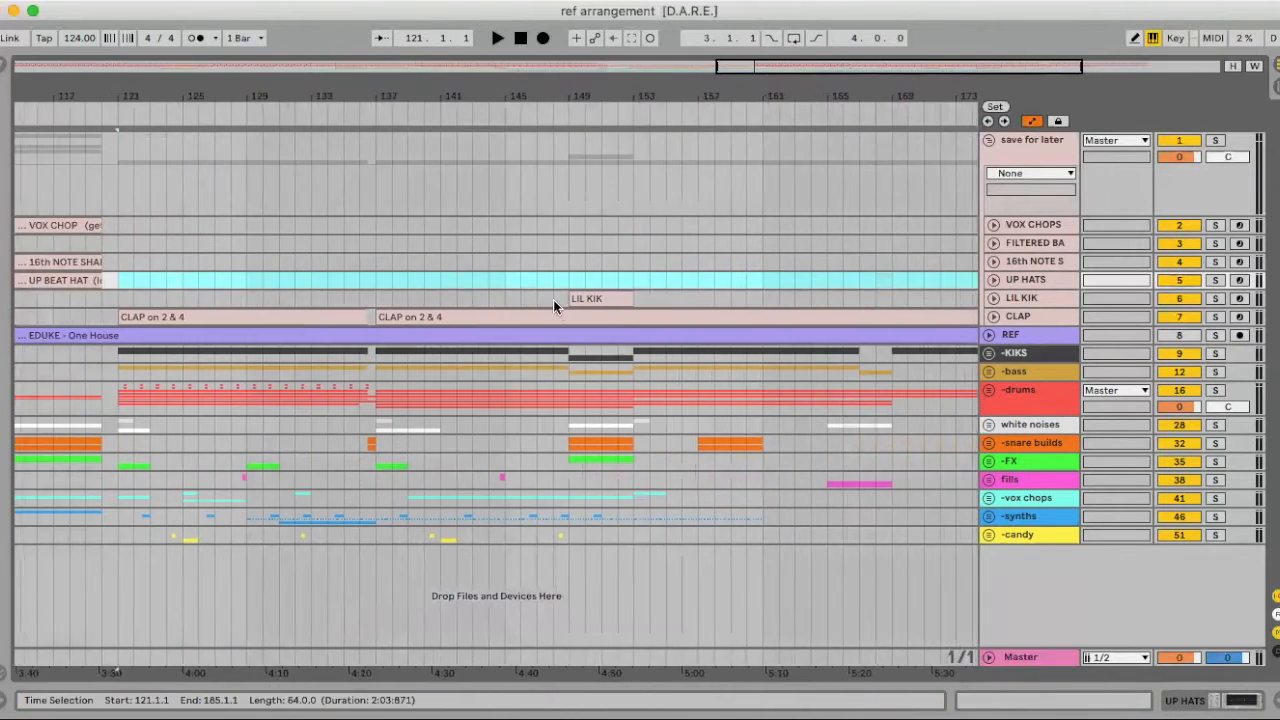
Delete every LIL KIK clip except the one at bar 49 that is filtered out towards the build.
click(590, 299)
scroll(590, 299, right, 5)
key(Delete)
click(907, 298)
key(Delete)
scroll(650, 284, left, 20)
key(Delete)
drag(704, 298, 380, 297)
scroll(590, 299, left, 15)
key(Delete)
Delete every CLAP on 2 & 4 clip except the one at bar 49 that is filtered out towards the drop.
click(372, 316)
key(Delete)
drag(382, 95, 382, 42)
click(236, 316)
key(Delete)
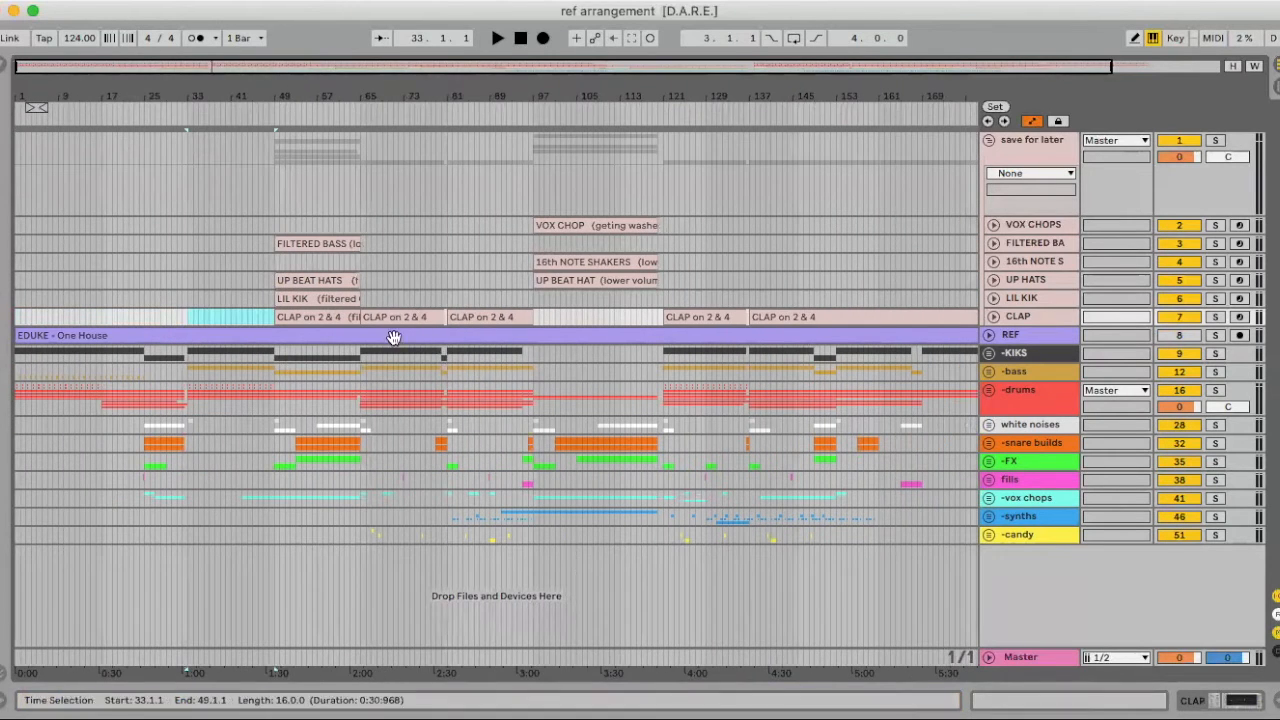
click(400, 318)
key(Delete)
click(482, 317)
key(Delete)
click(697, 316)
key(Delete)
click(765, 316)
key(Delete)
Expand the -vox chops group and show the device chain of the -up vox chops track.
mouse_move(350, 90)
mouse_down()
mouse_move(350, 125)
mouse_move(327, 87)
mouse_up()
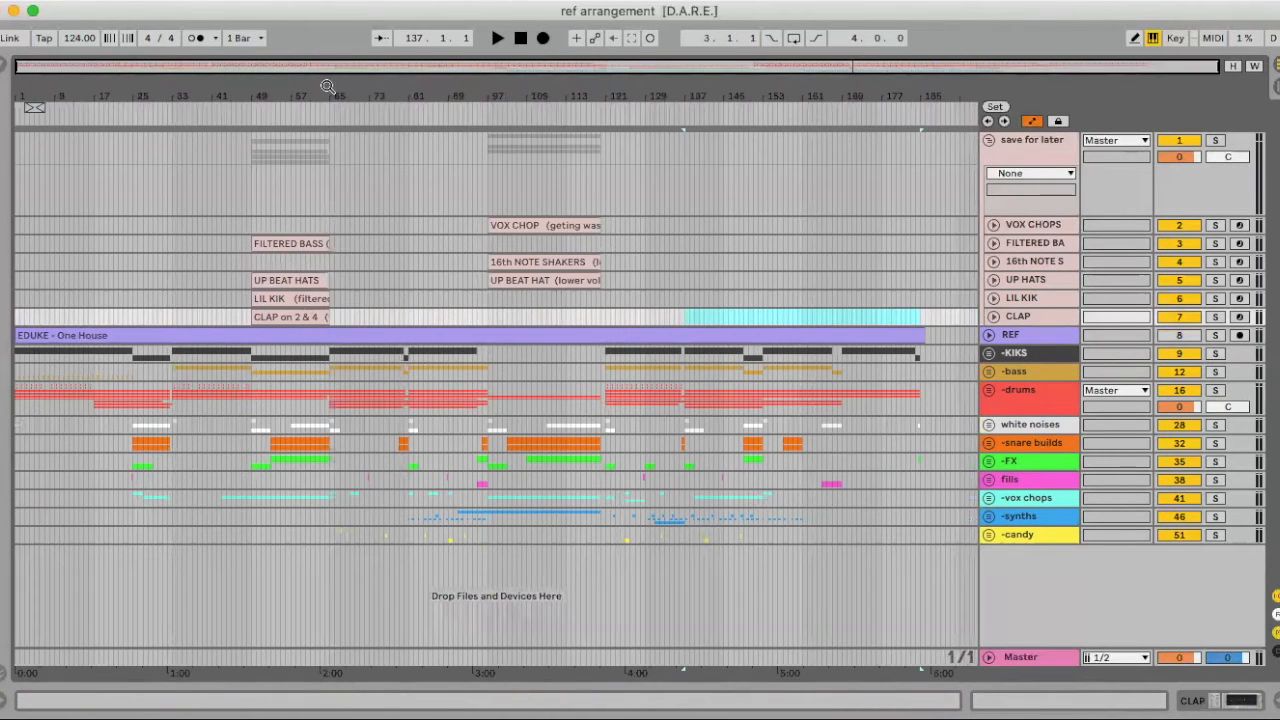
drag(277, 94, 282, 126)
scroll(486, 236, left, 2)
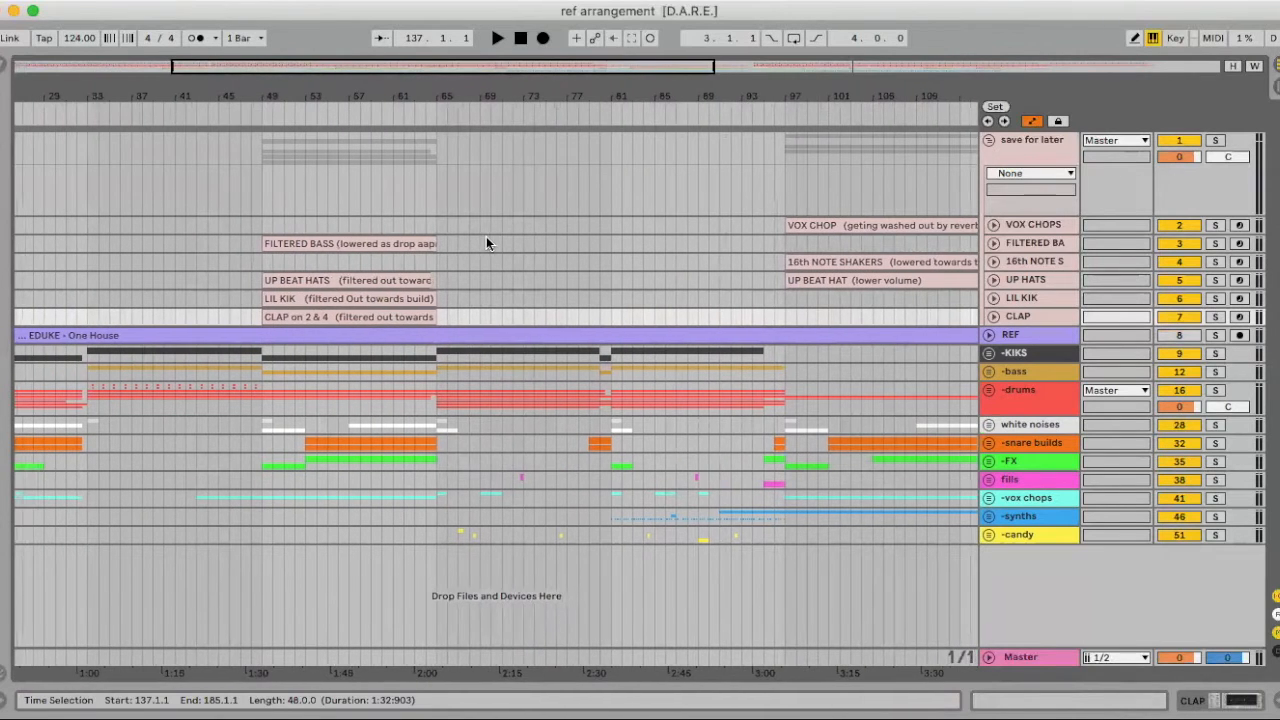
scroll(883, 141, right, 6)
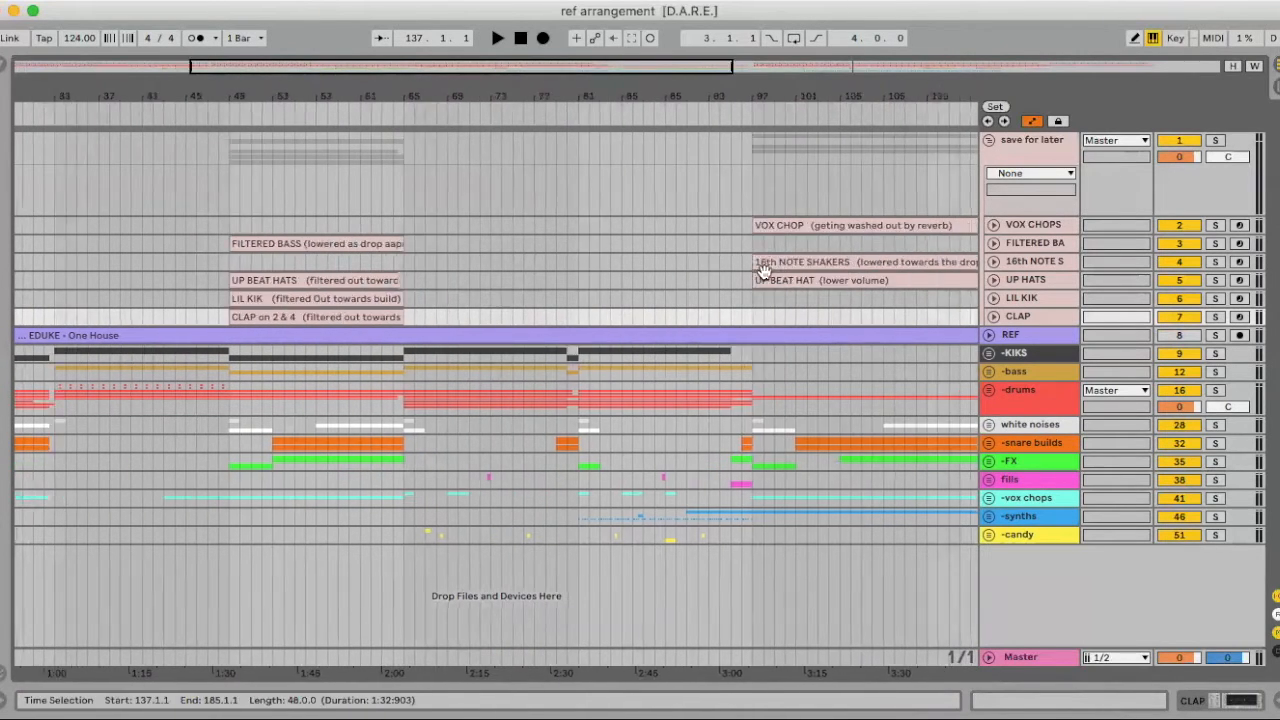
drag(878, 90, 867, 114)
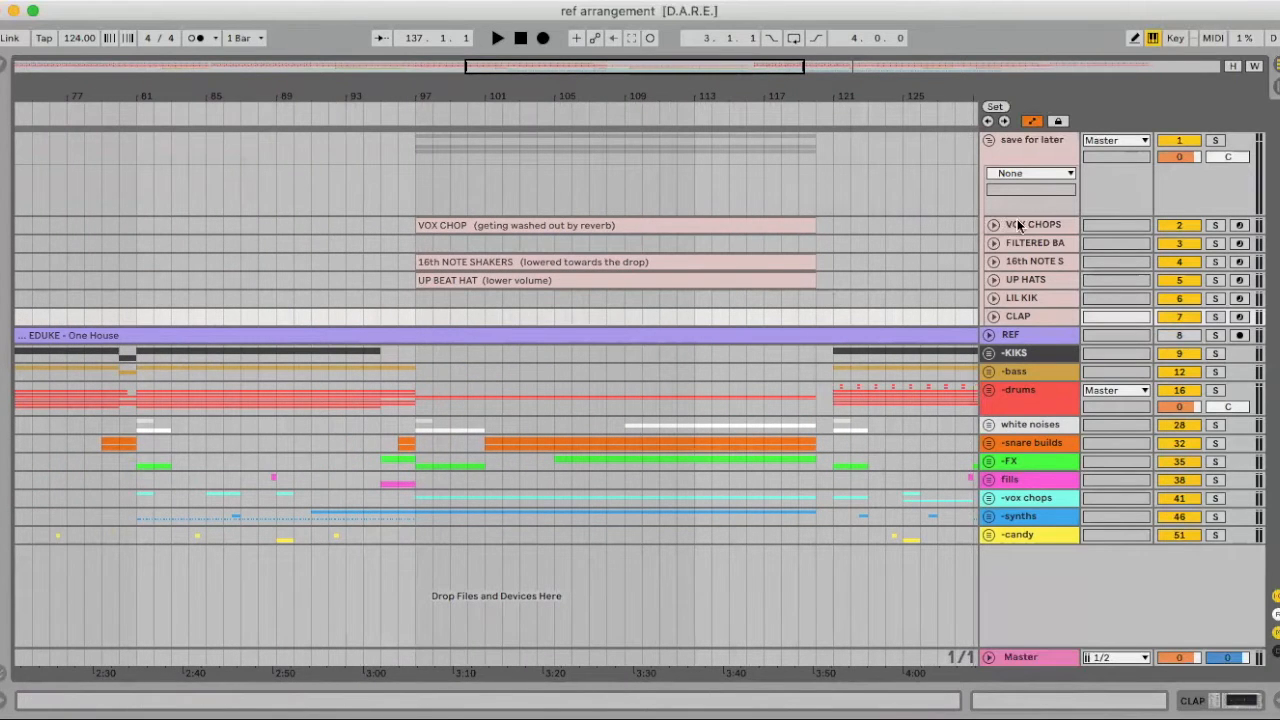
click(989, 497)
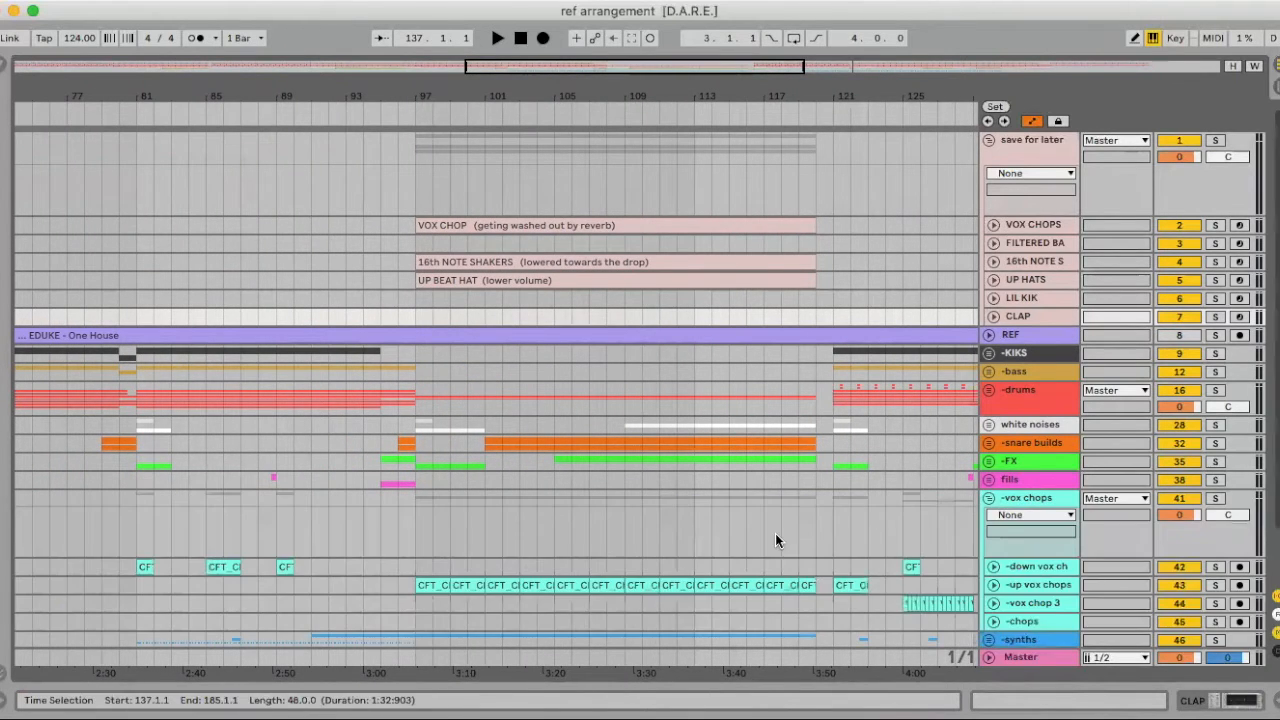
scroll(775, 533, down, 1)
scroll(1032, 558, down, 1)
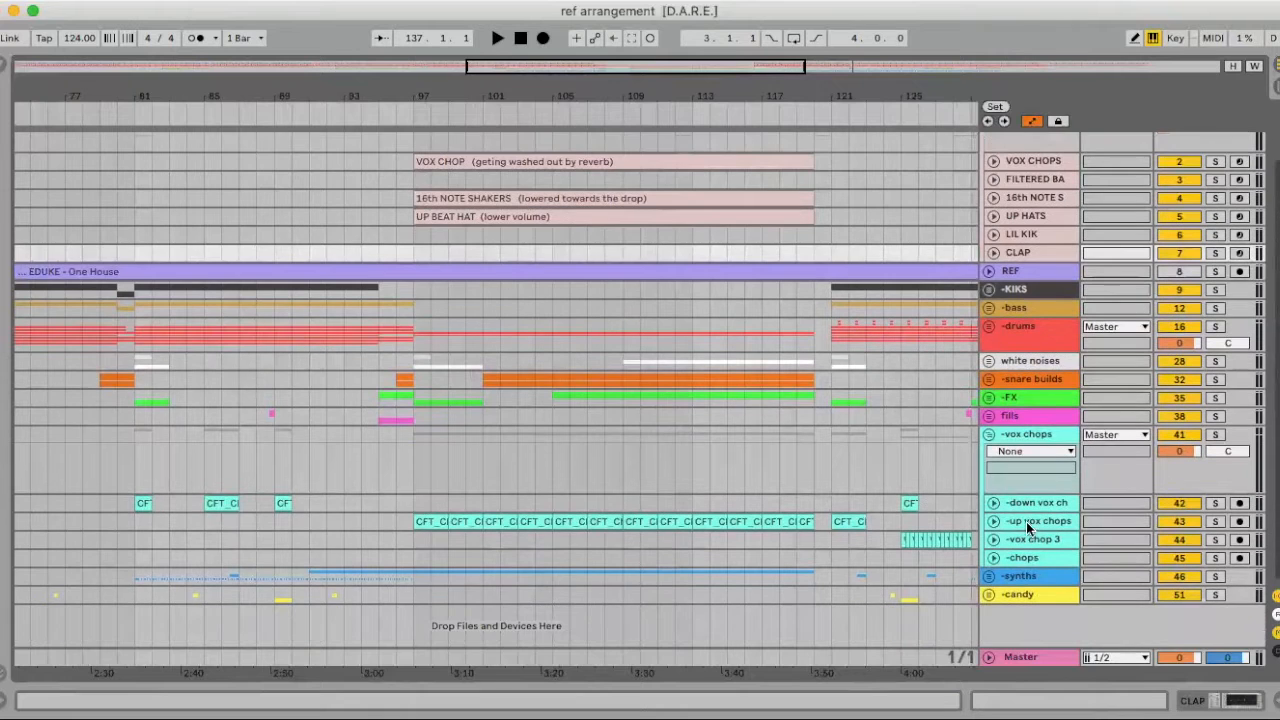
double_click(1040, 520)
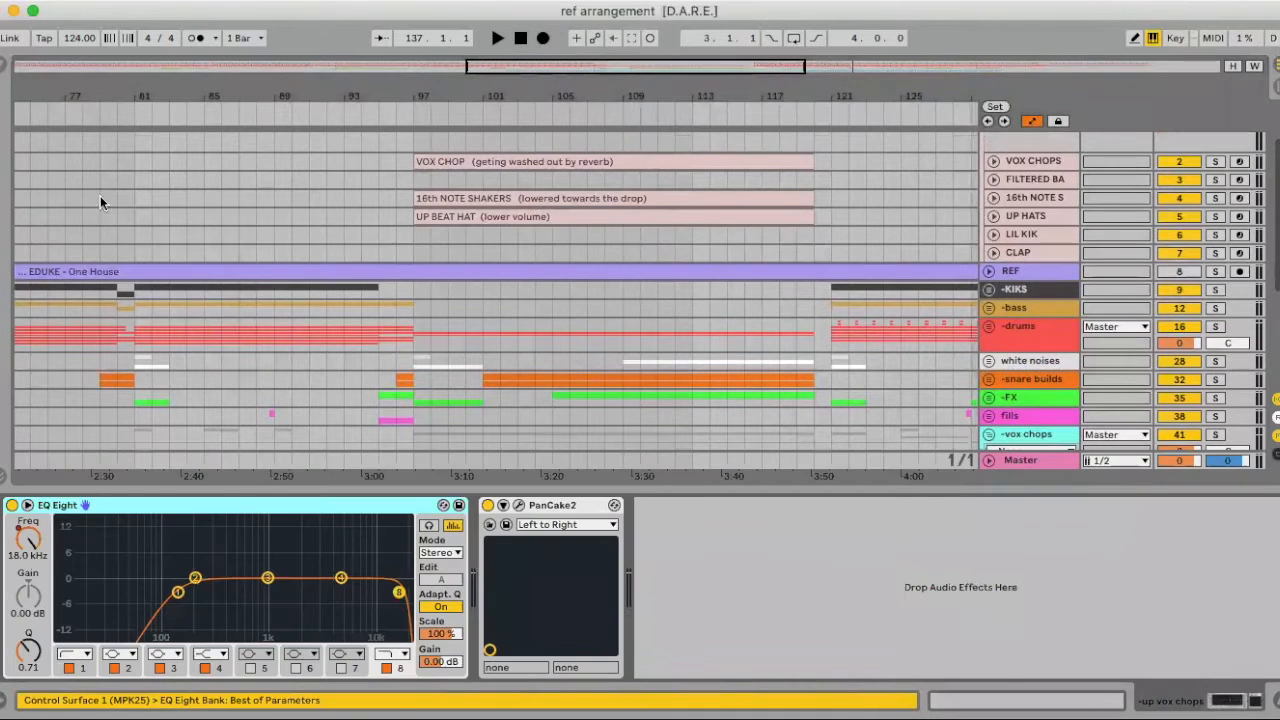
scroll(822, 408, down, 6)
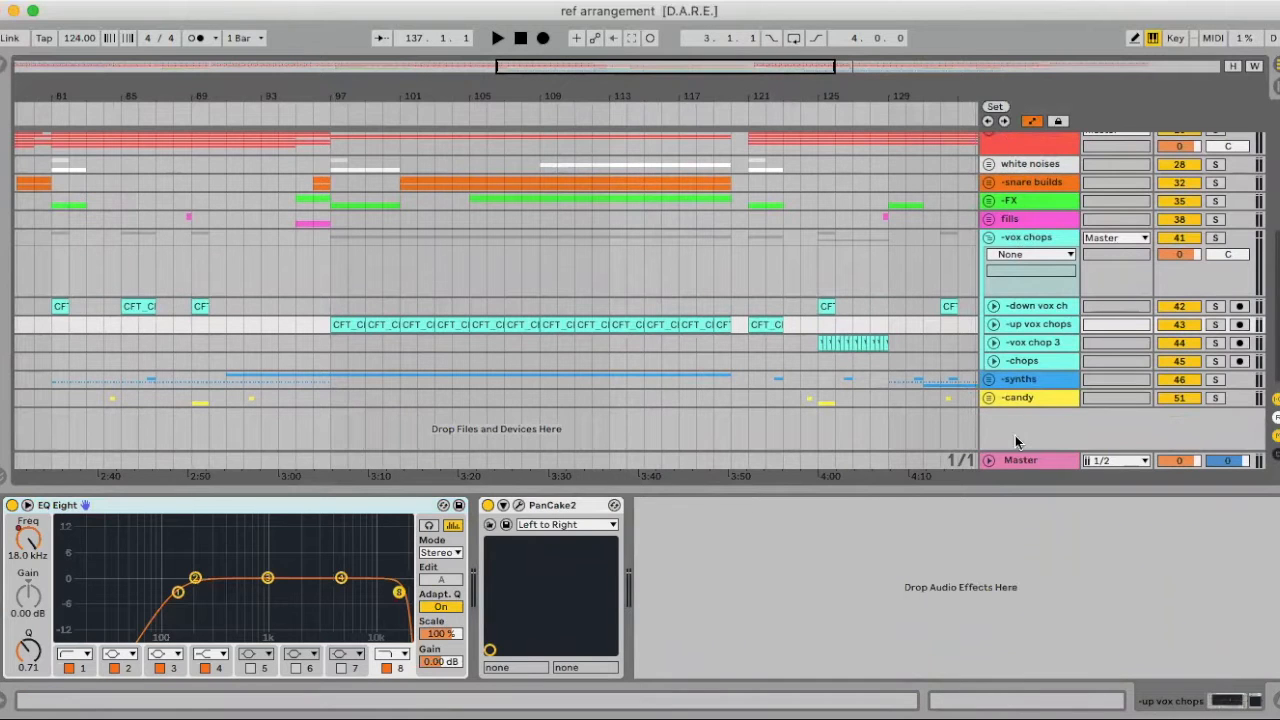
right_click(1016, 437)
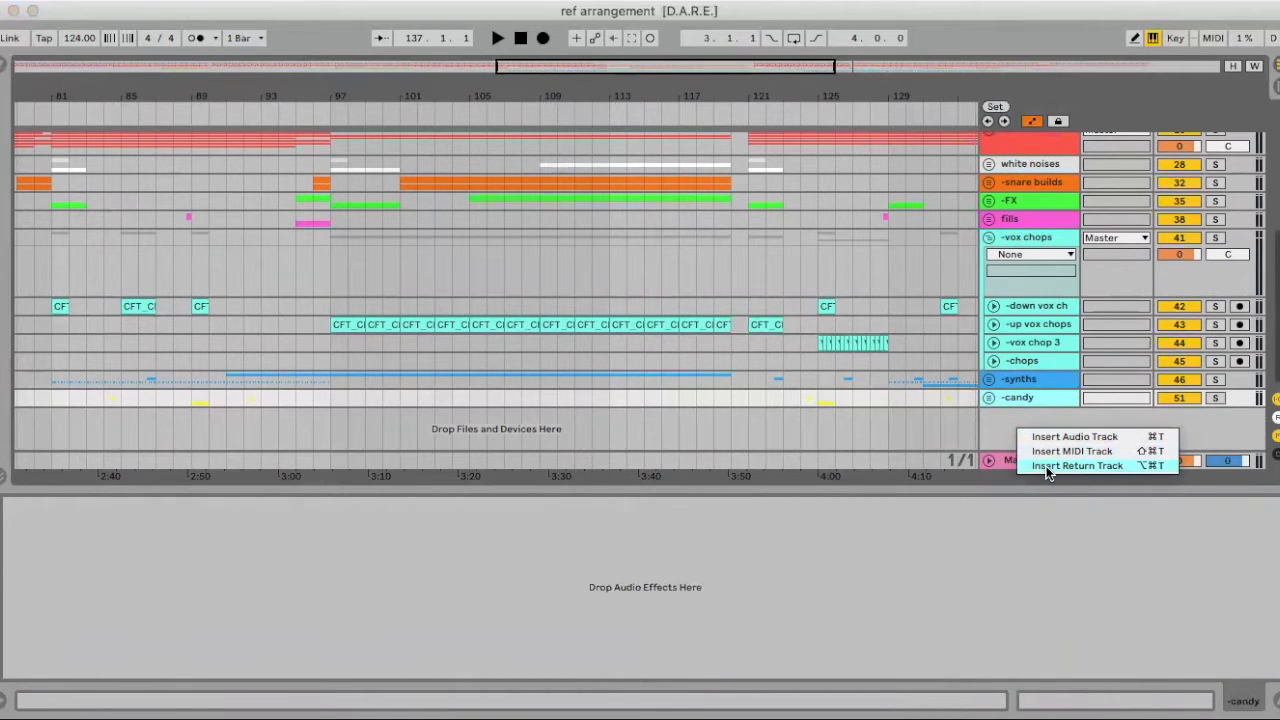
click(1046, 466)
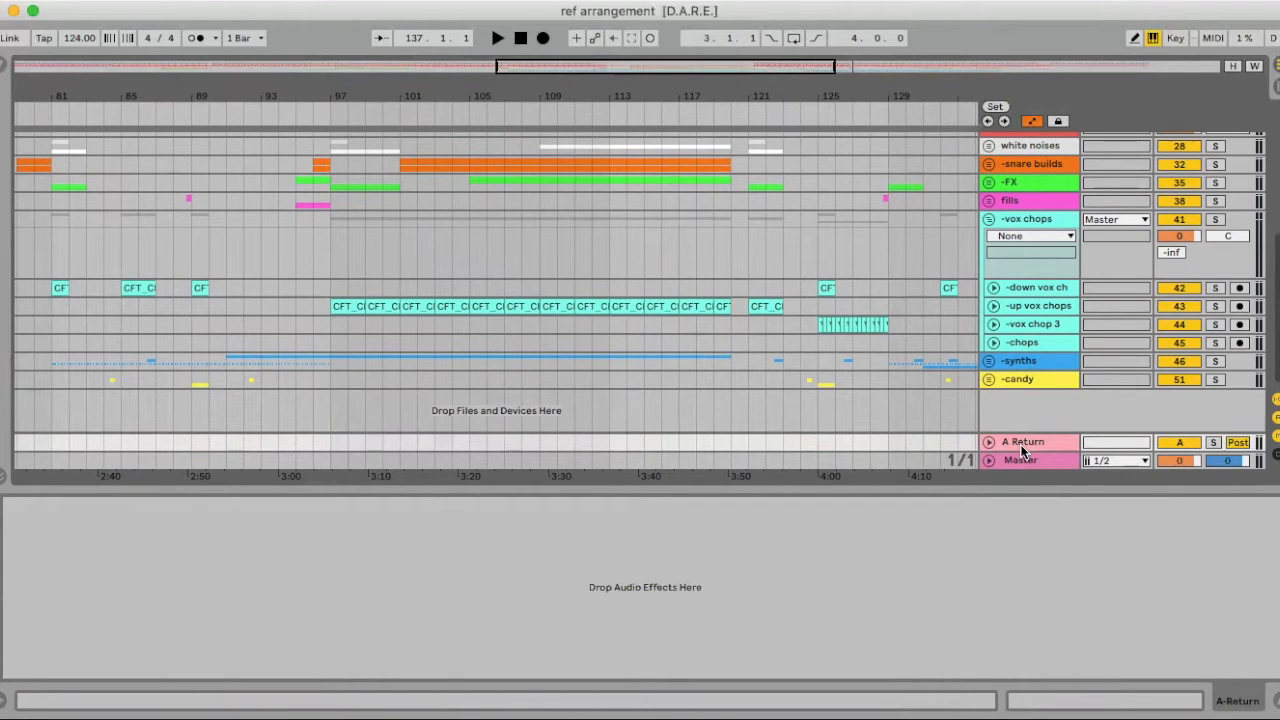
click(1022, 449)
key(Delete)
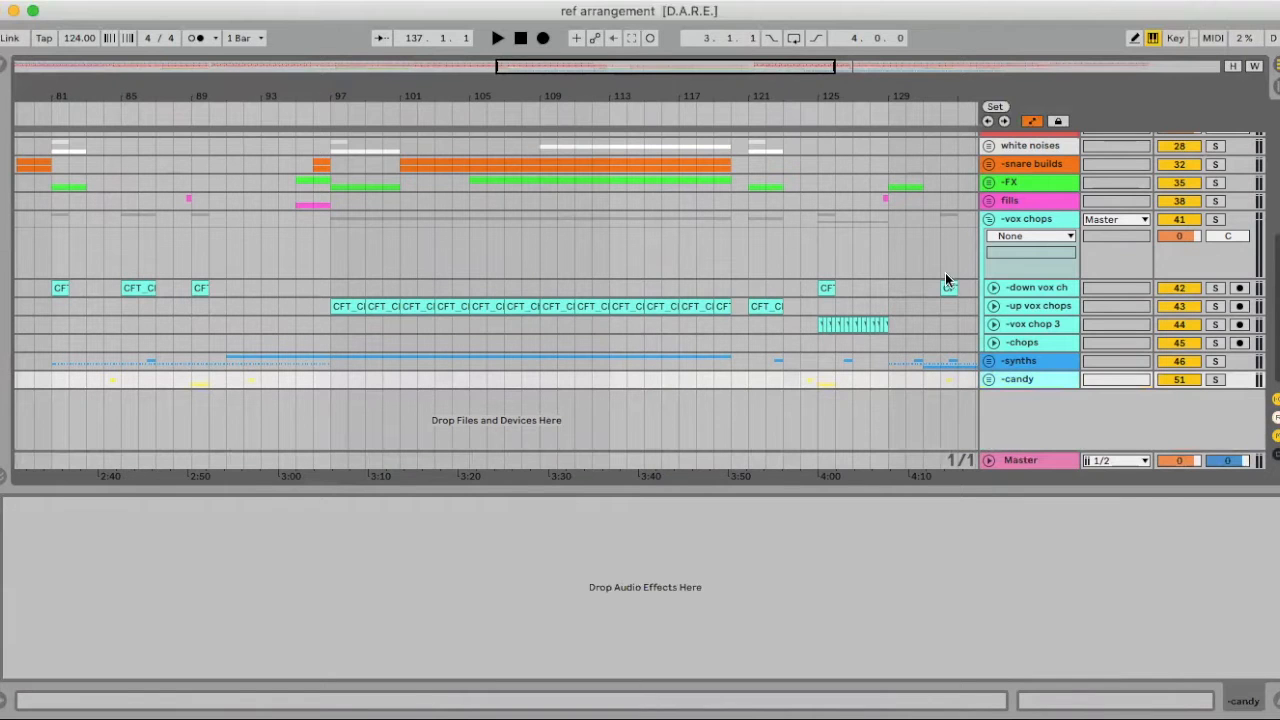
Add a Reverb audio effect after PanCake2 on the -up vox chops track.
click(1052, 309)
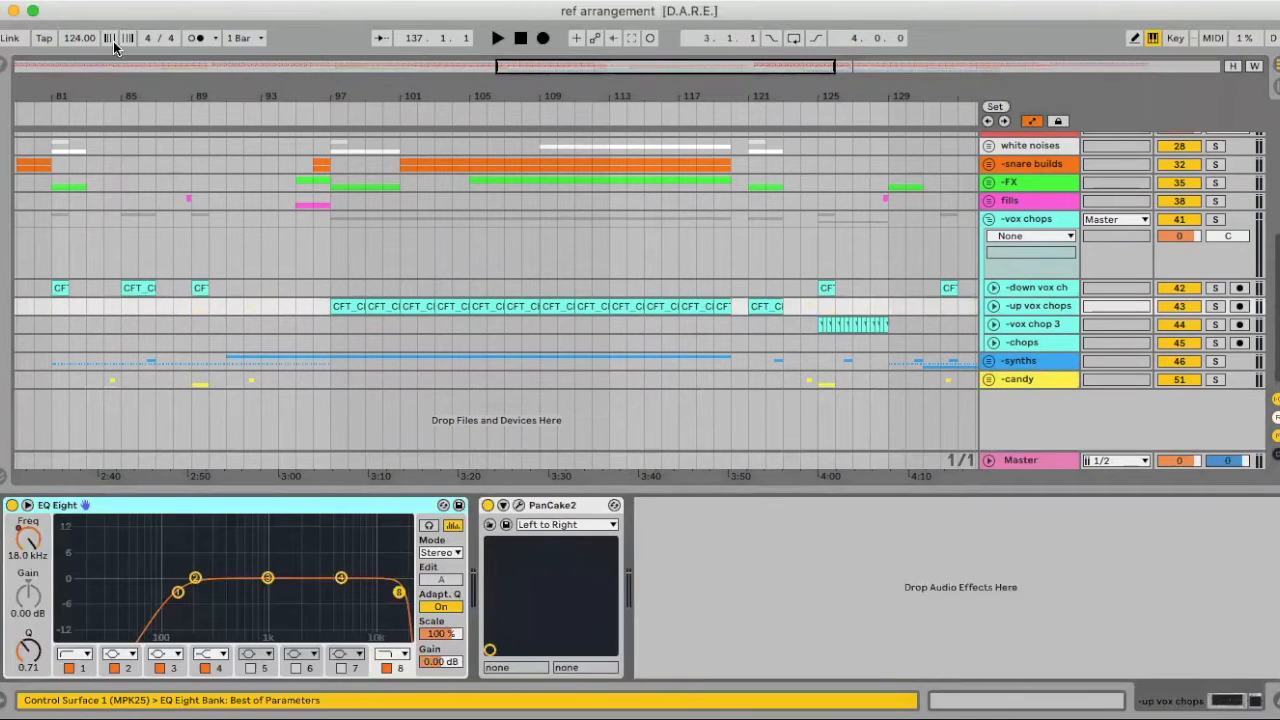
click(2, 72)
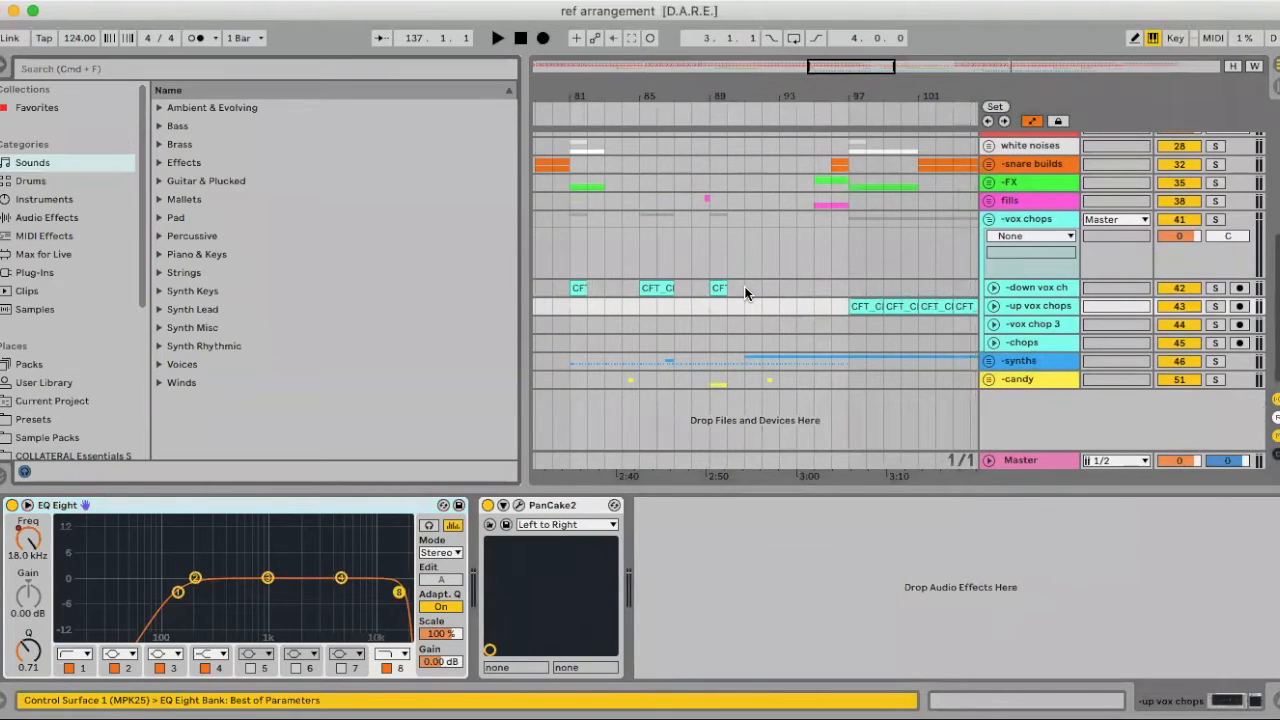
scroll(744, 286, right, 10)
scroll(742, 284, up, 1)
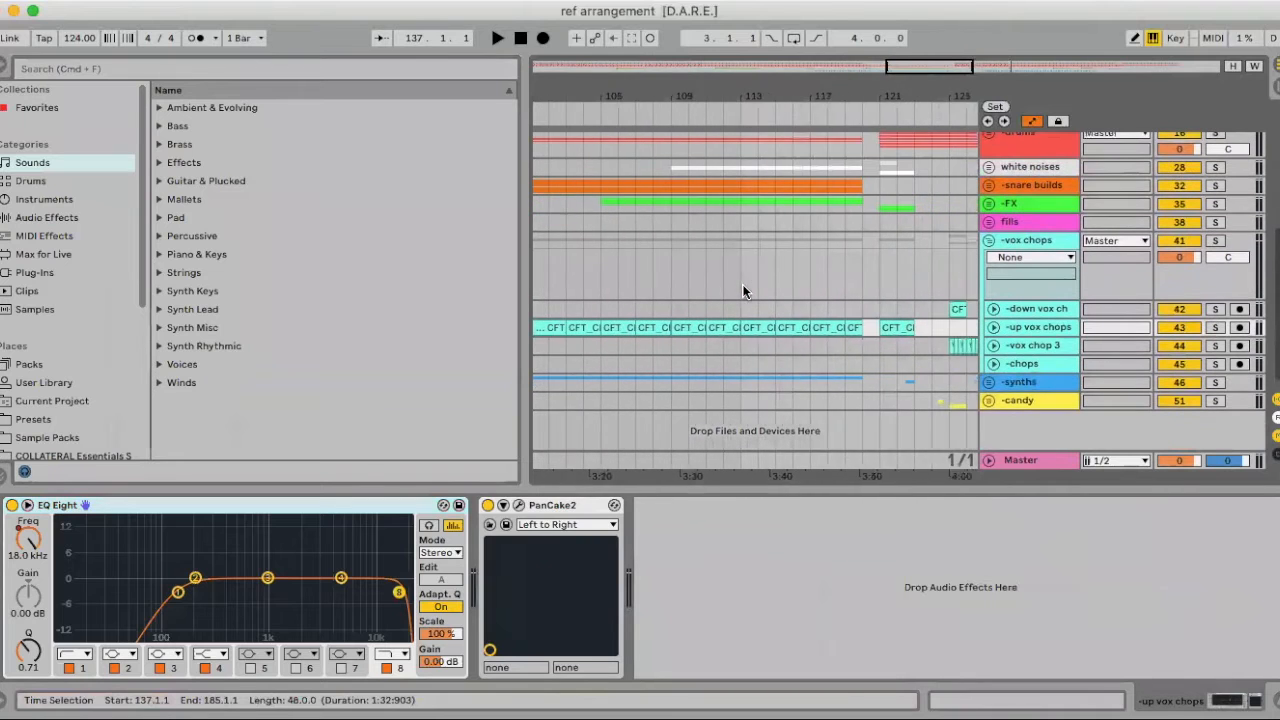
scroll(740, 298, left, 2)
scroll(797, 341, down, 1)
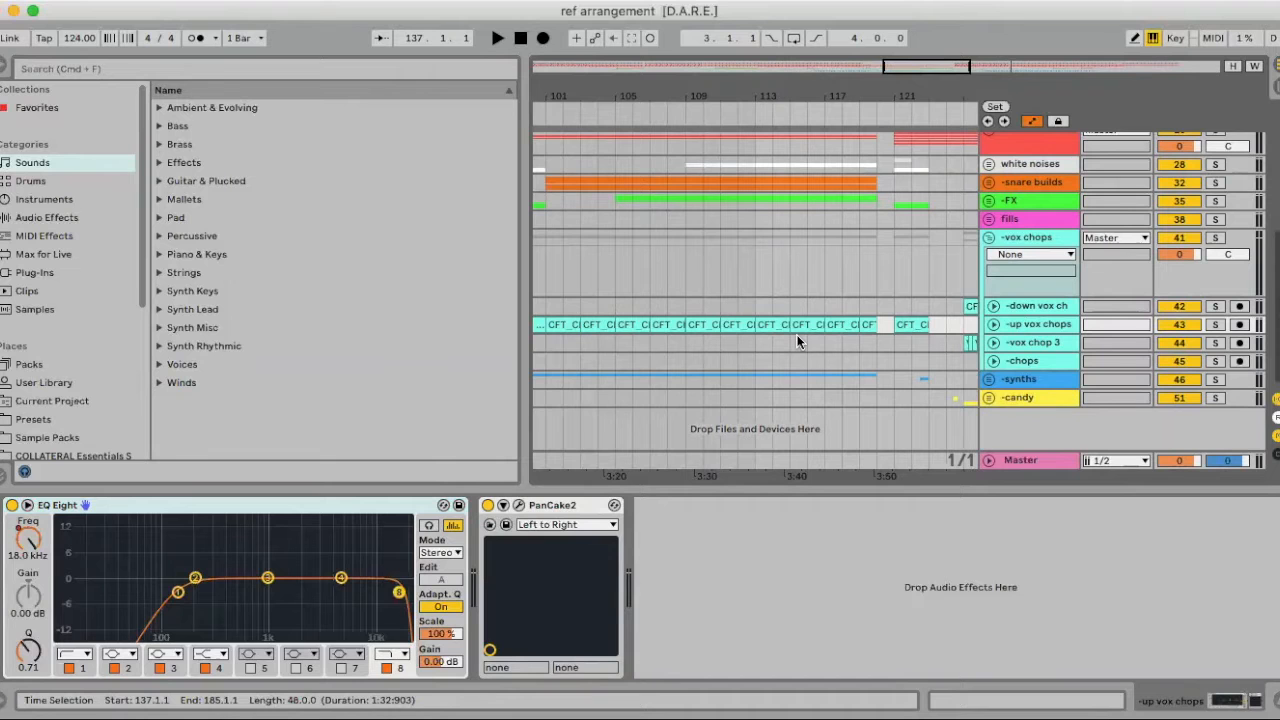
scroll(914, 324, left, 3)
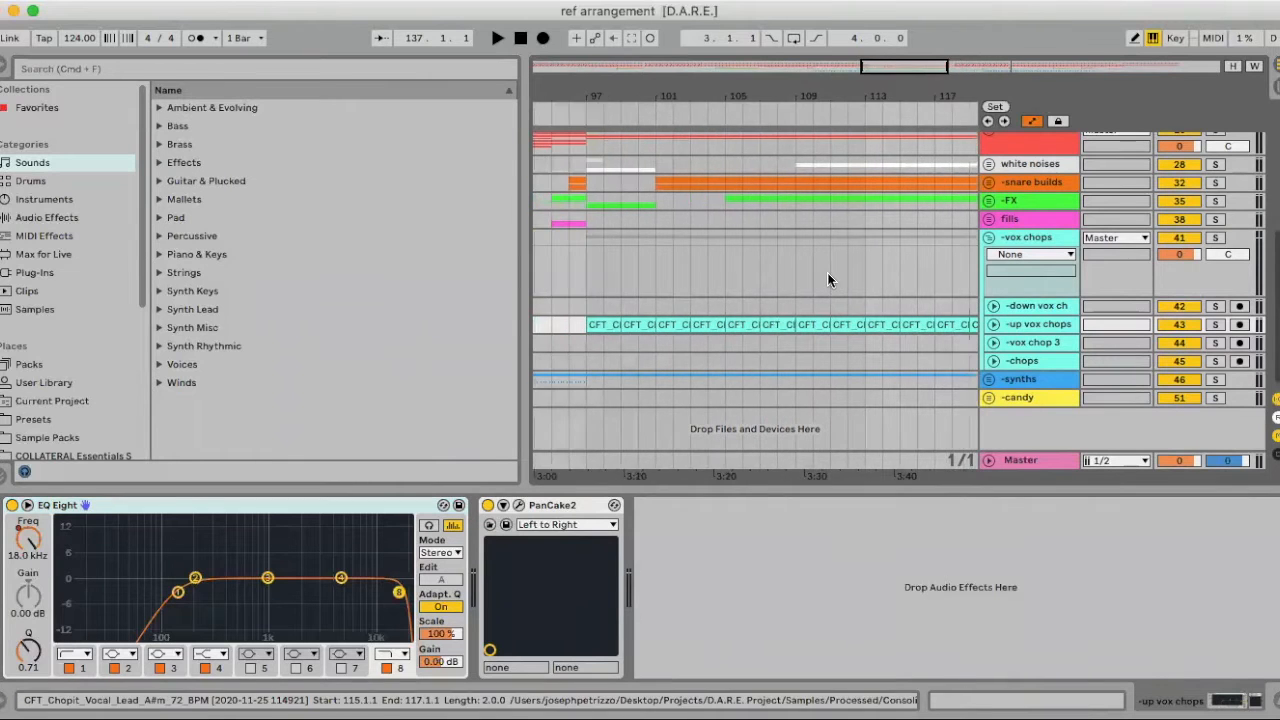
drag(636, 96, 636, 48)
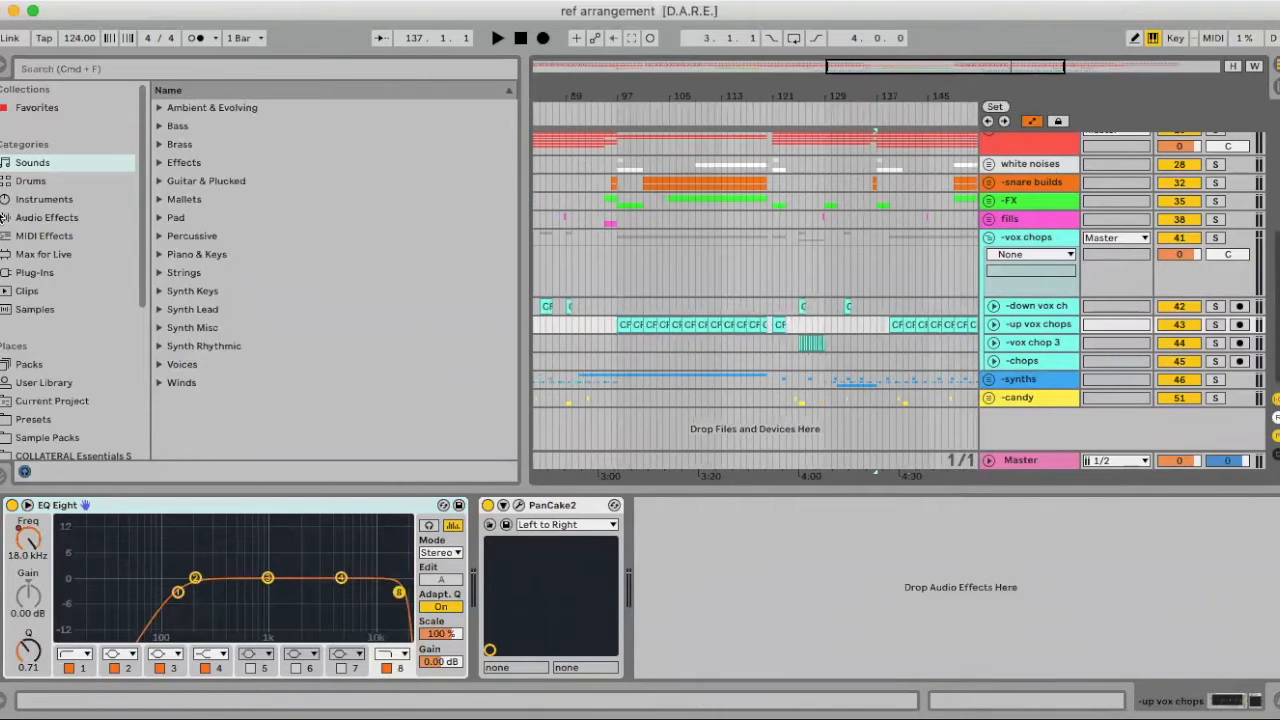
click(46, 220)
scroll(370, 376, down, 10)
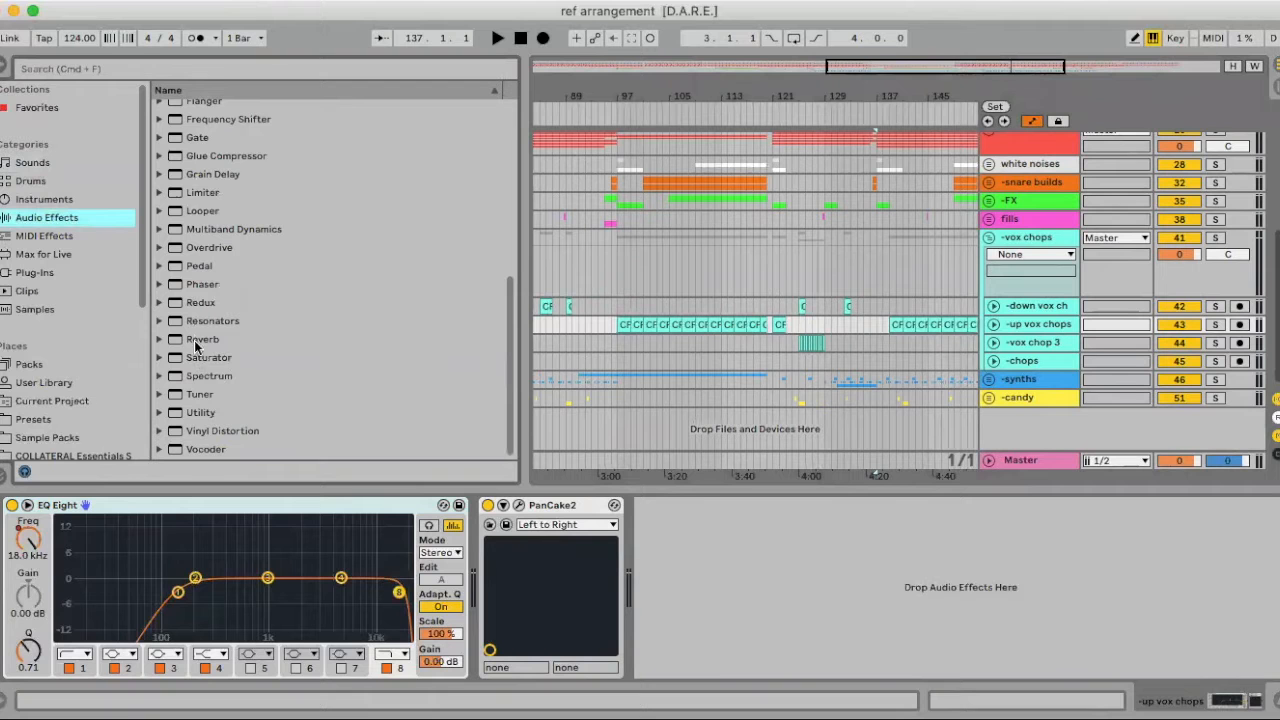
drag(200, 340, 613, 555)
drag(712, 568, 712, 568)
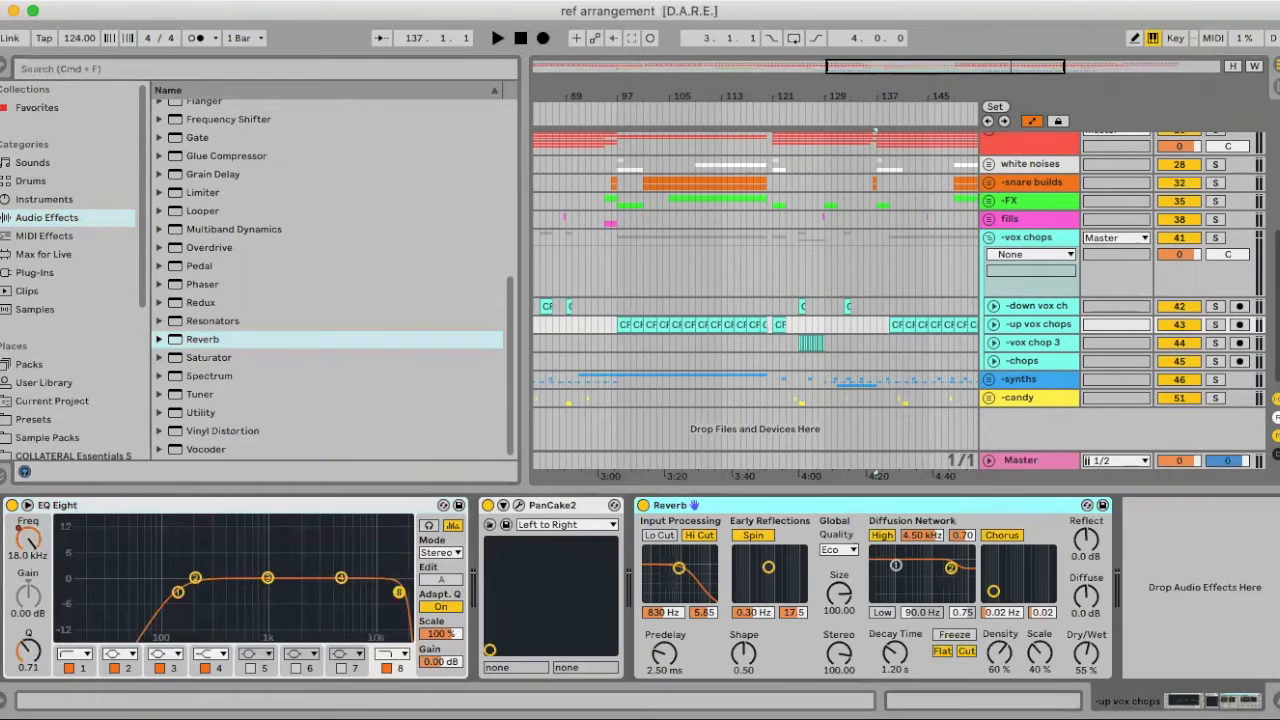
Switch the Reverb's input filter from high cut to low cut at about 1.94 kHz and set the decay time to 1.47 s.
click(5, 68)
scroll(260, 220, up, 10)
scroll(260, 220, left, 5)
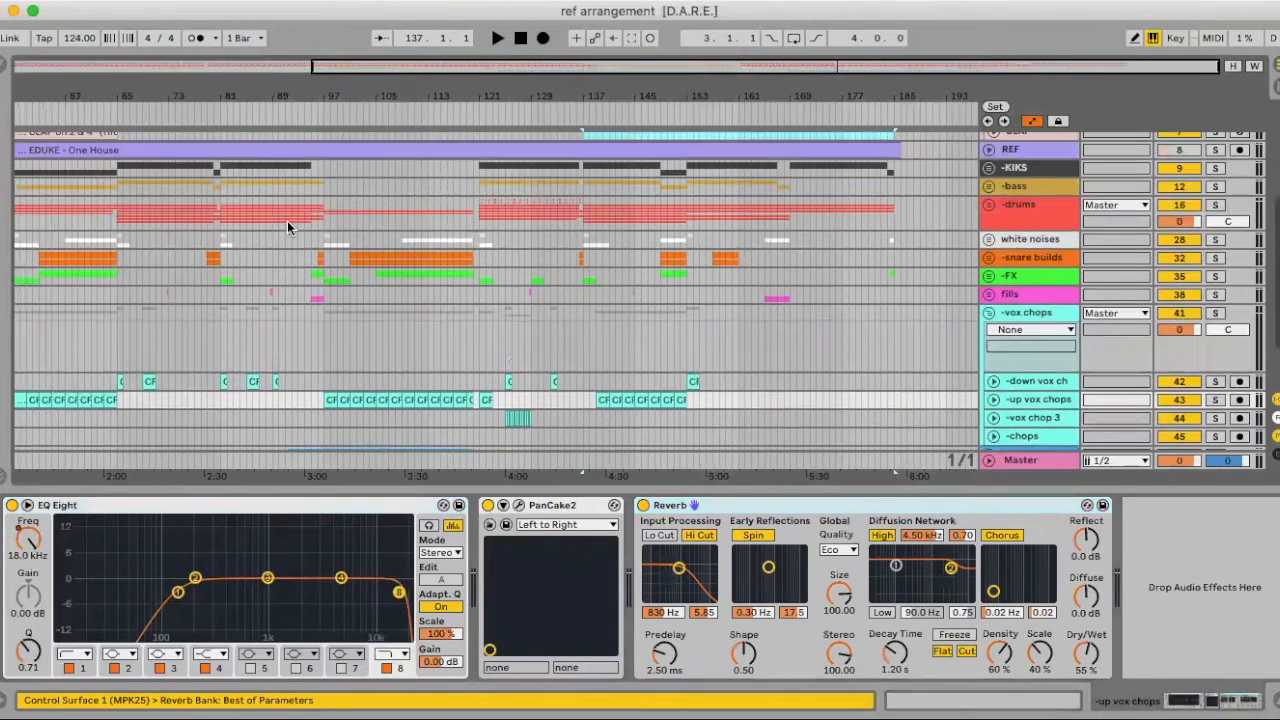
scroll(287, 228, down, 6)
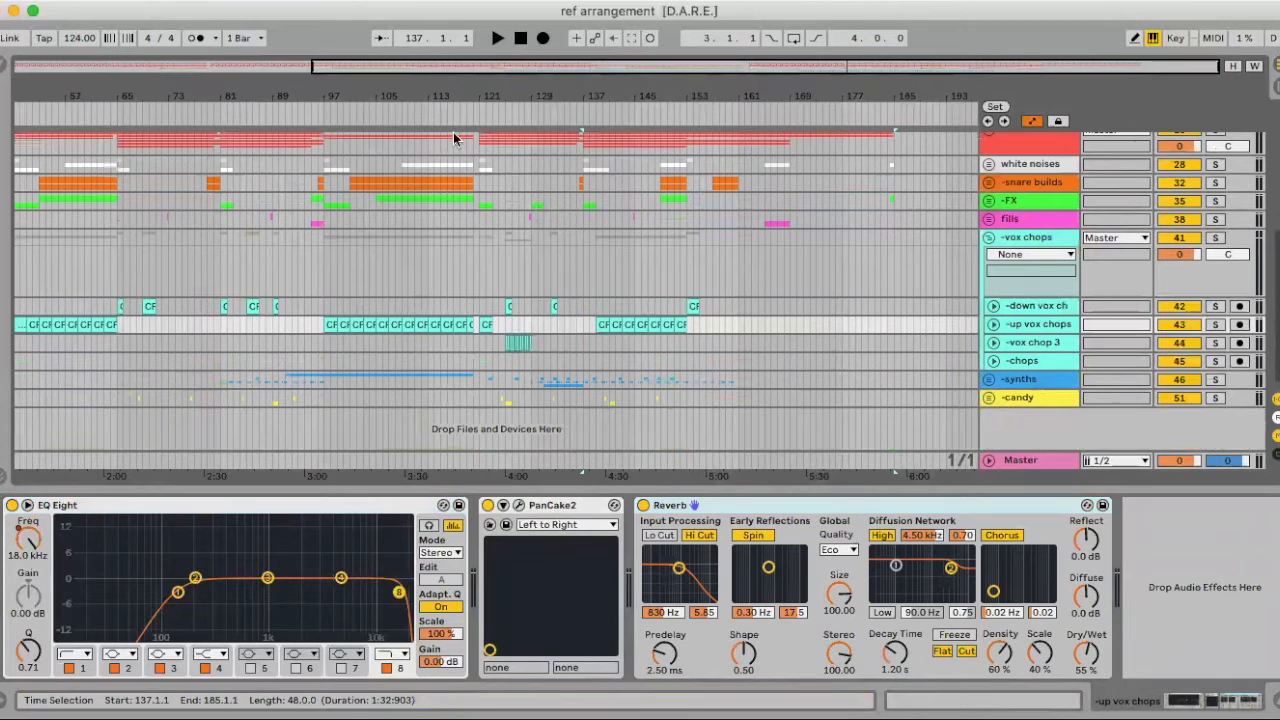
drag(405, 96, 405, 160)
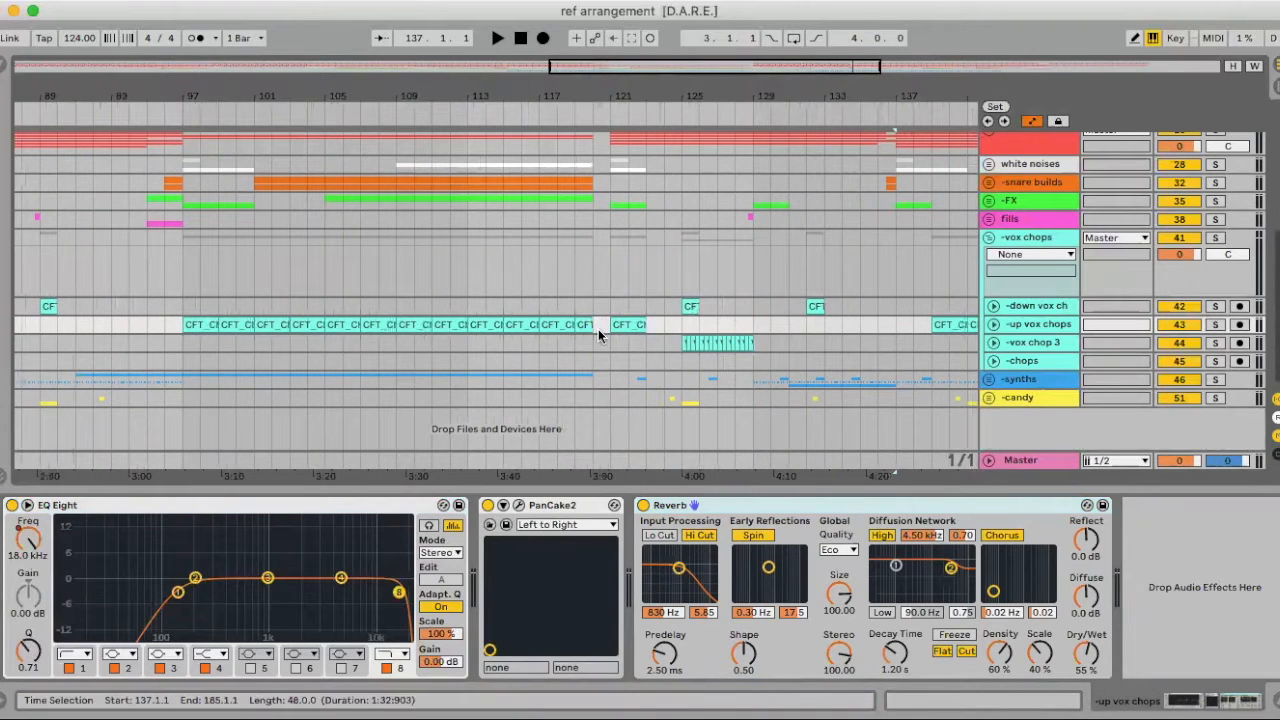
click(698, 536)
click(659, 535)
drag(678, 568, 685, 570)
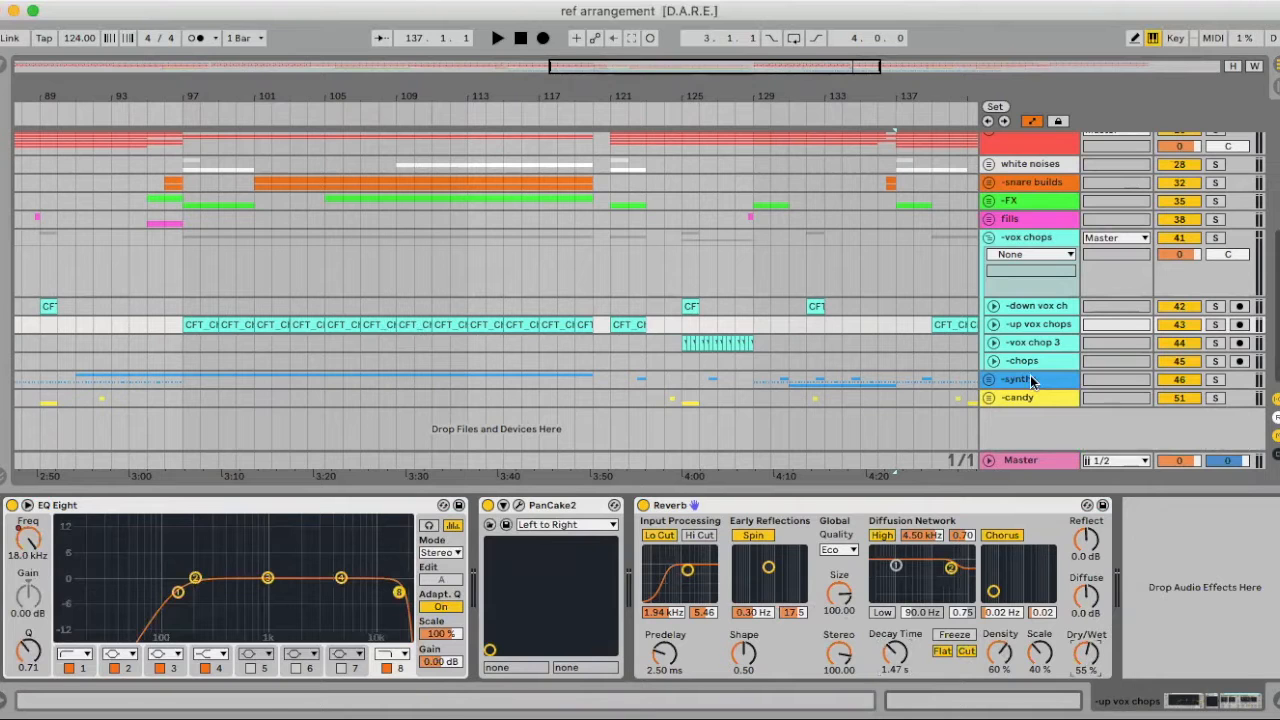
Automate the Reverb Dry/Wet on -up vox chops, rising from minimum at bar 97 to 55% at bar 120 and dropping to minimum at bar 121.
click(992, 325)
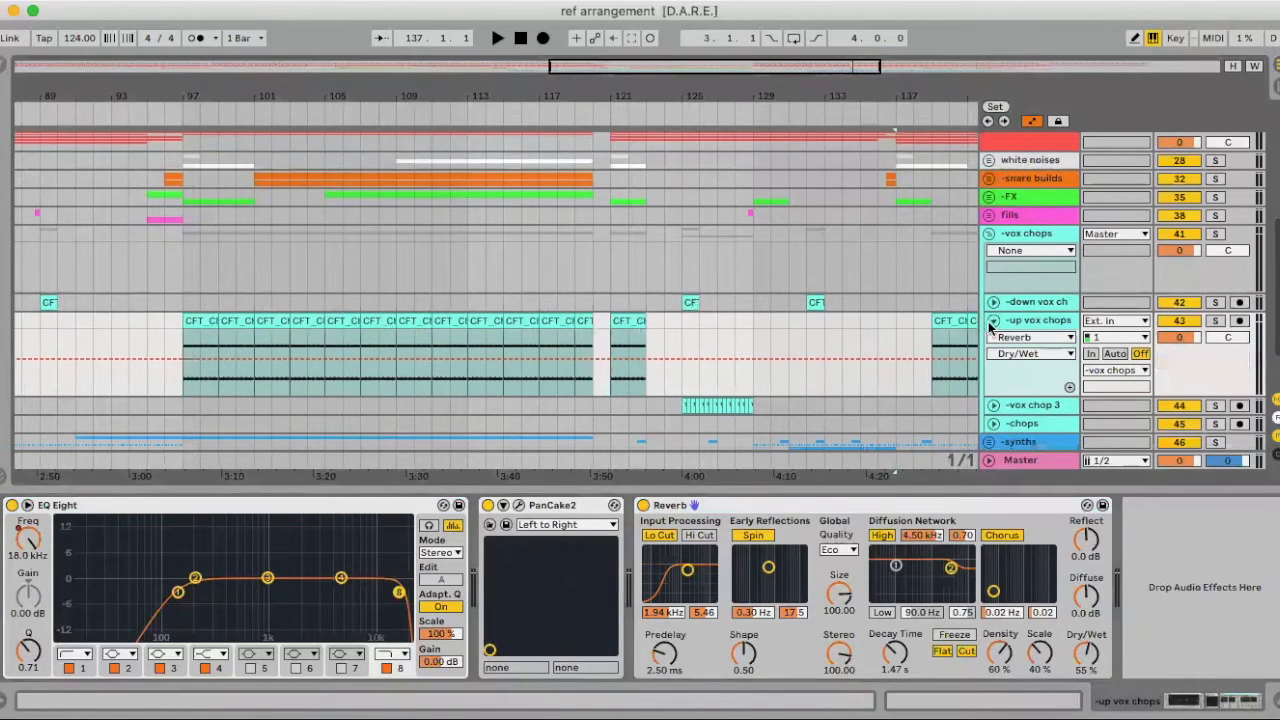
scroll(358, 330, down, 3)
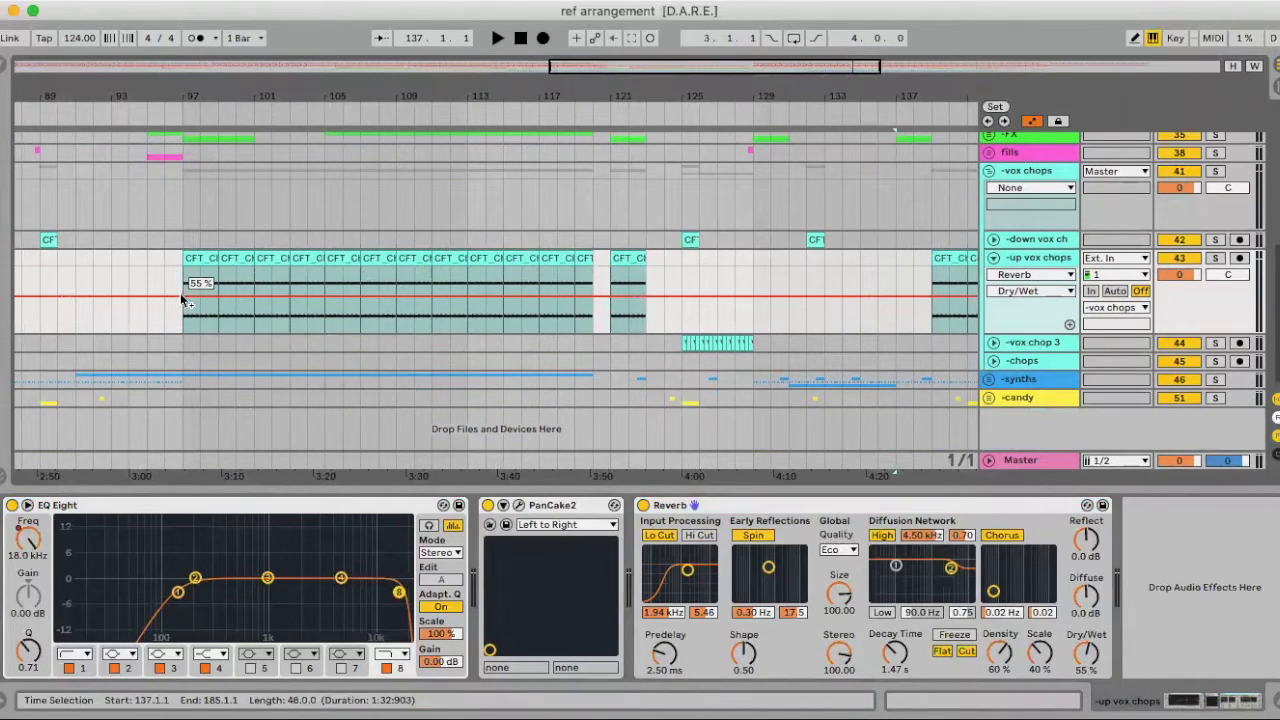
click(183, 297)
click(594, 297)
drag(183, 297, 183, 332)
drag(610, 297, 603, 335)
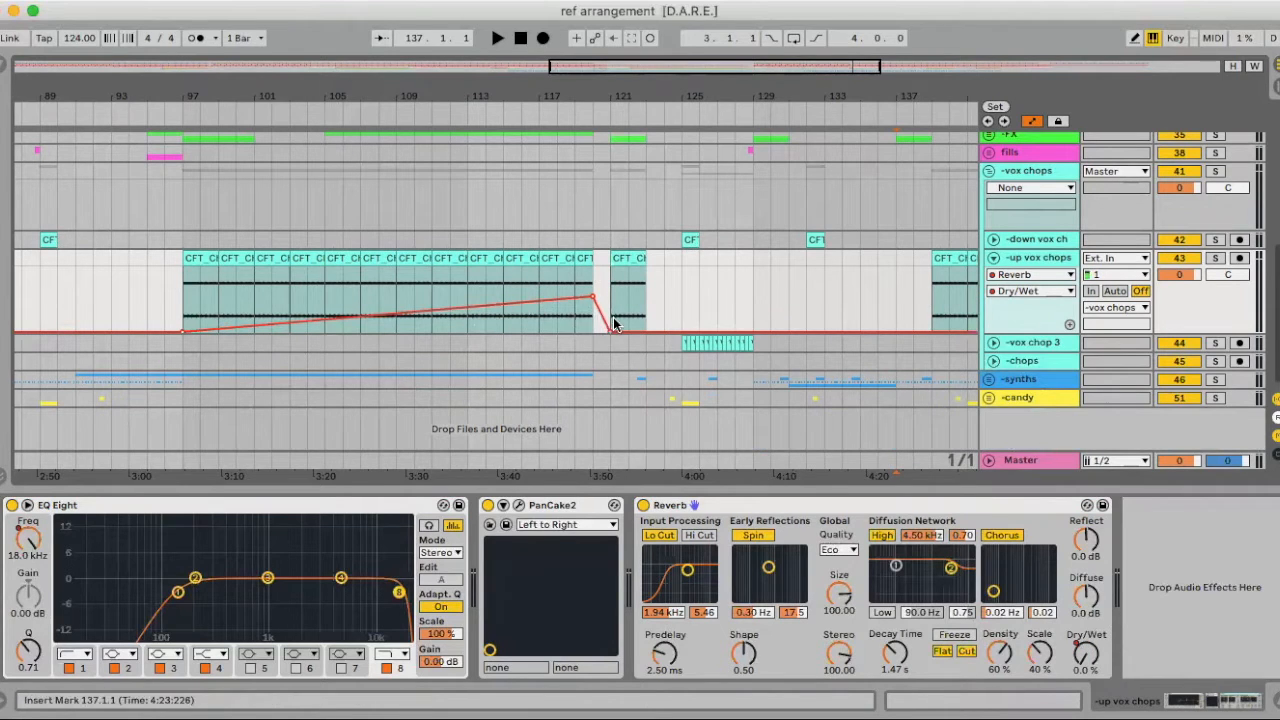
Raise the Dry/Wet automation peak at bar 120 and audition the soloed -up vox chops build, ending with playback from bar 115.
drag(592, 300, 590, 285)
click(312, 276)
key(space)
click(320, 276)
key(space)
key(space)
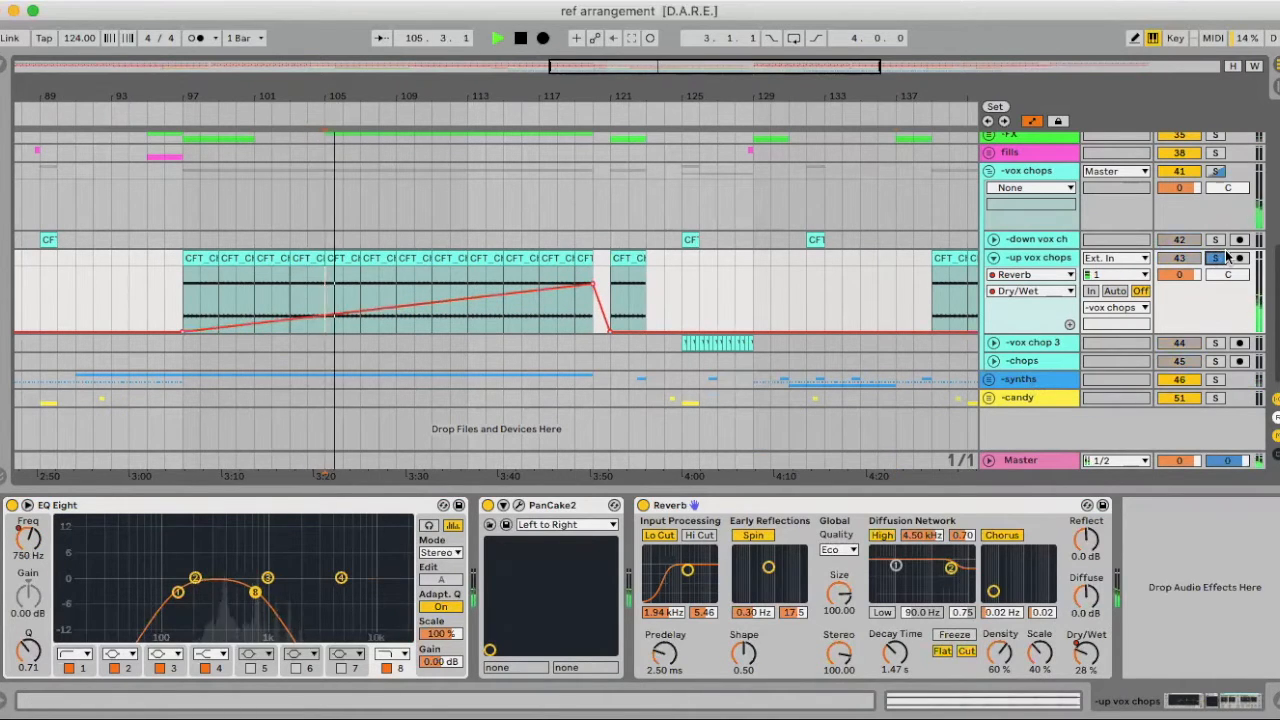
click(495, 320)
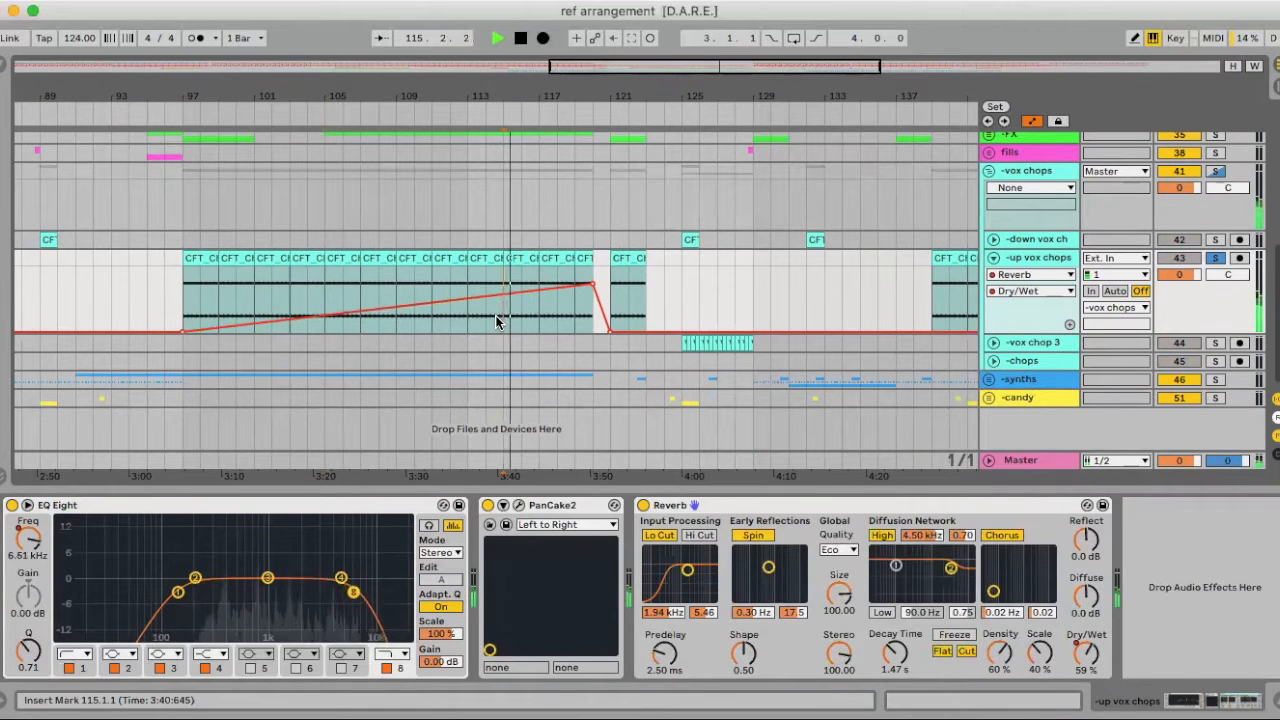
Bend the Reverb Dry/Wet ramp into a slow-starting curve, set its peak to 70%, and replay the build from bar 103.
mouse_move(593, 285)
drag(593, 285, 593, 276)
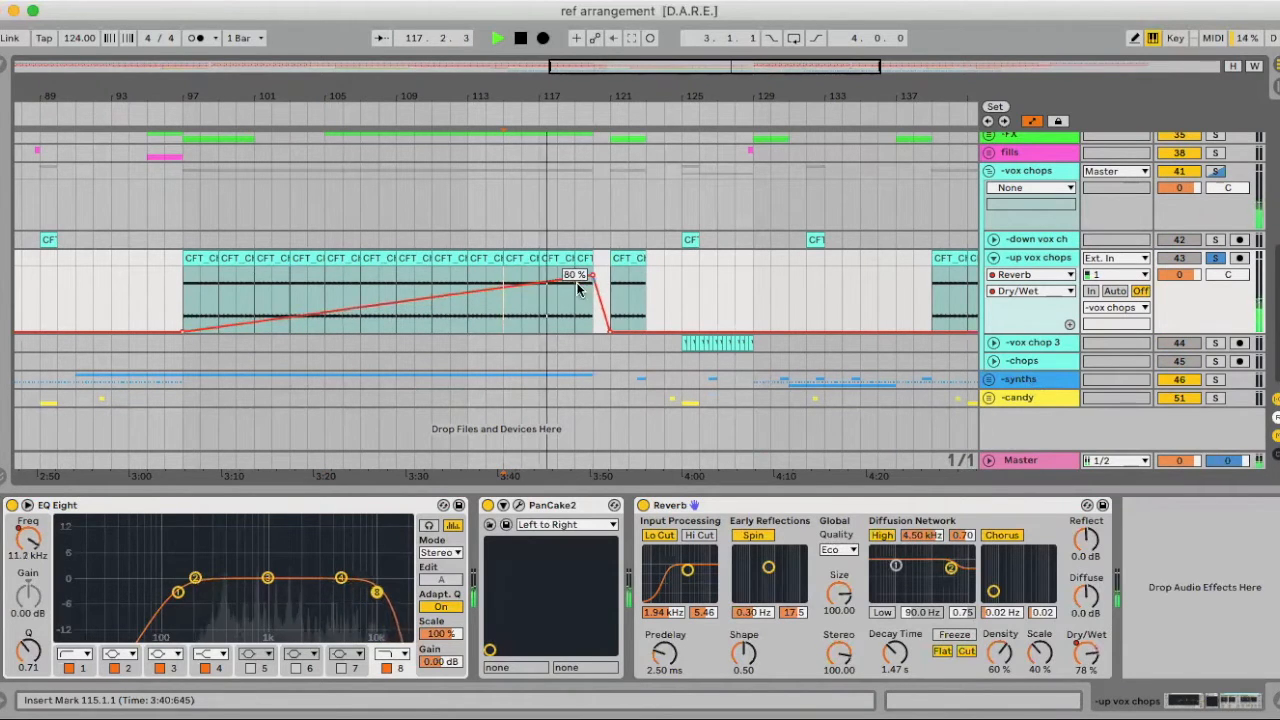
drag(551, 286, 551, 302)
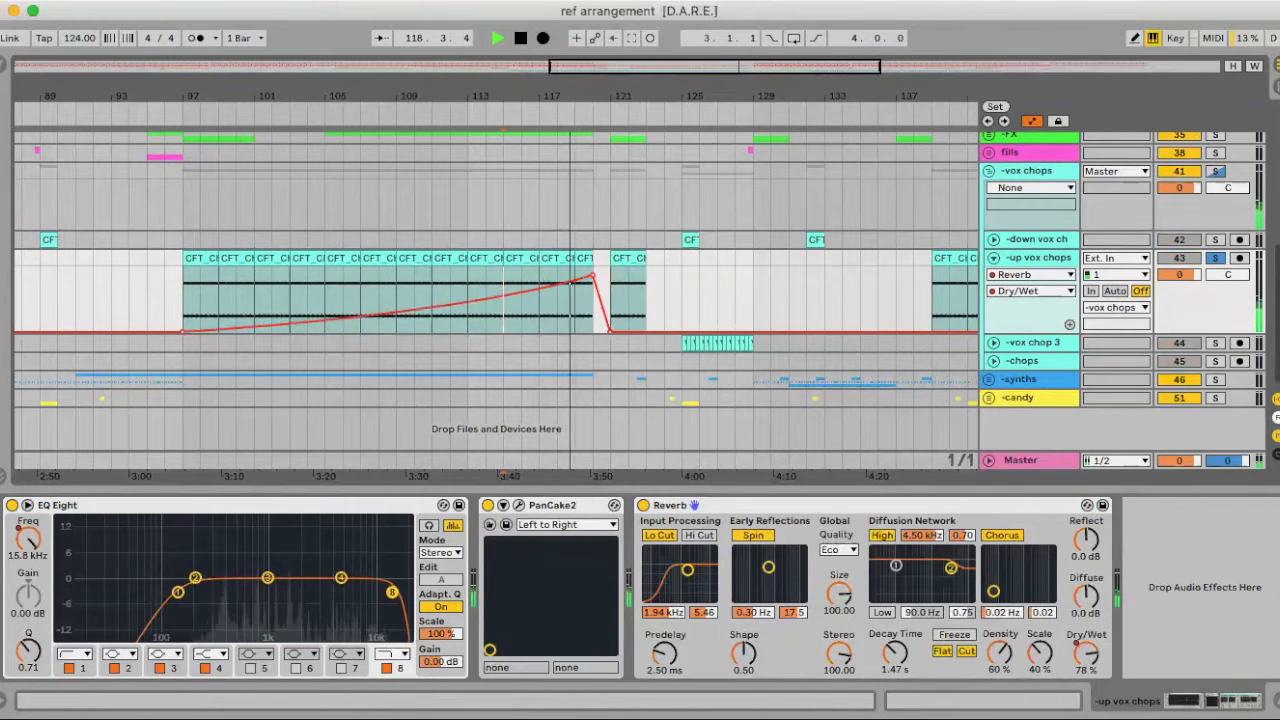
click(532, 303)
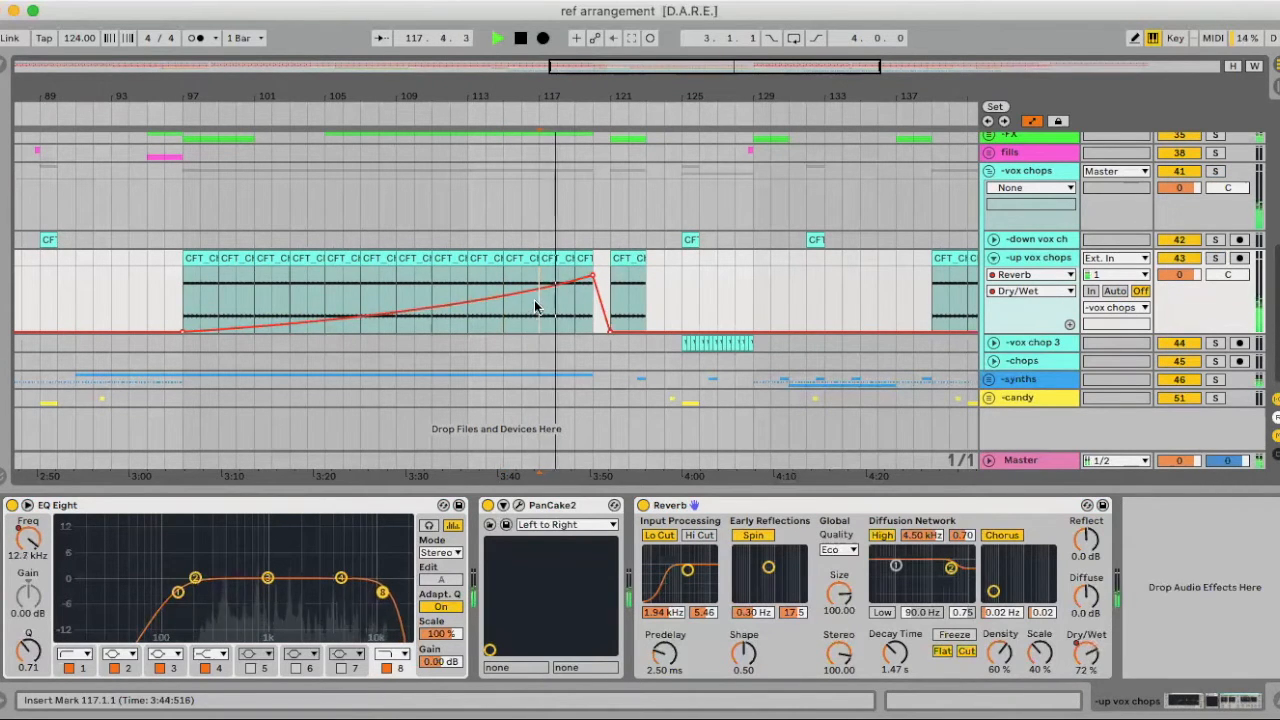
drag(586, 280, 585, 285)
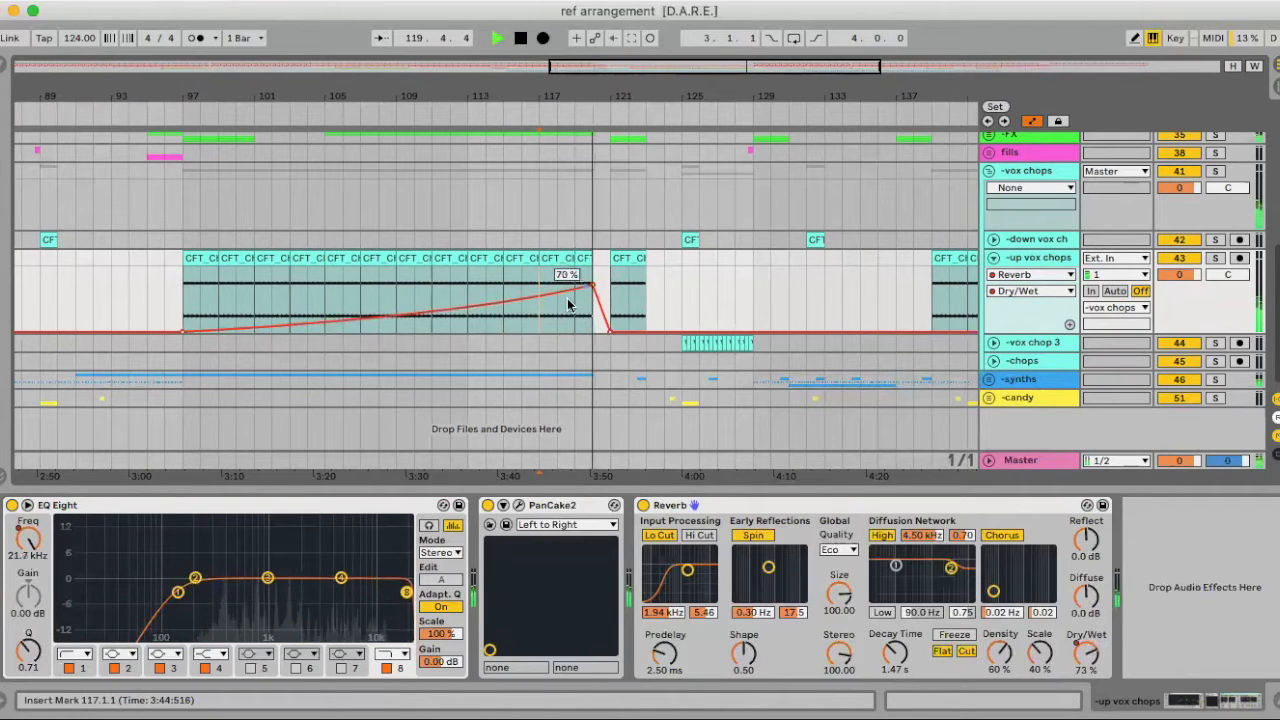
click(285, 276)
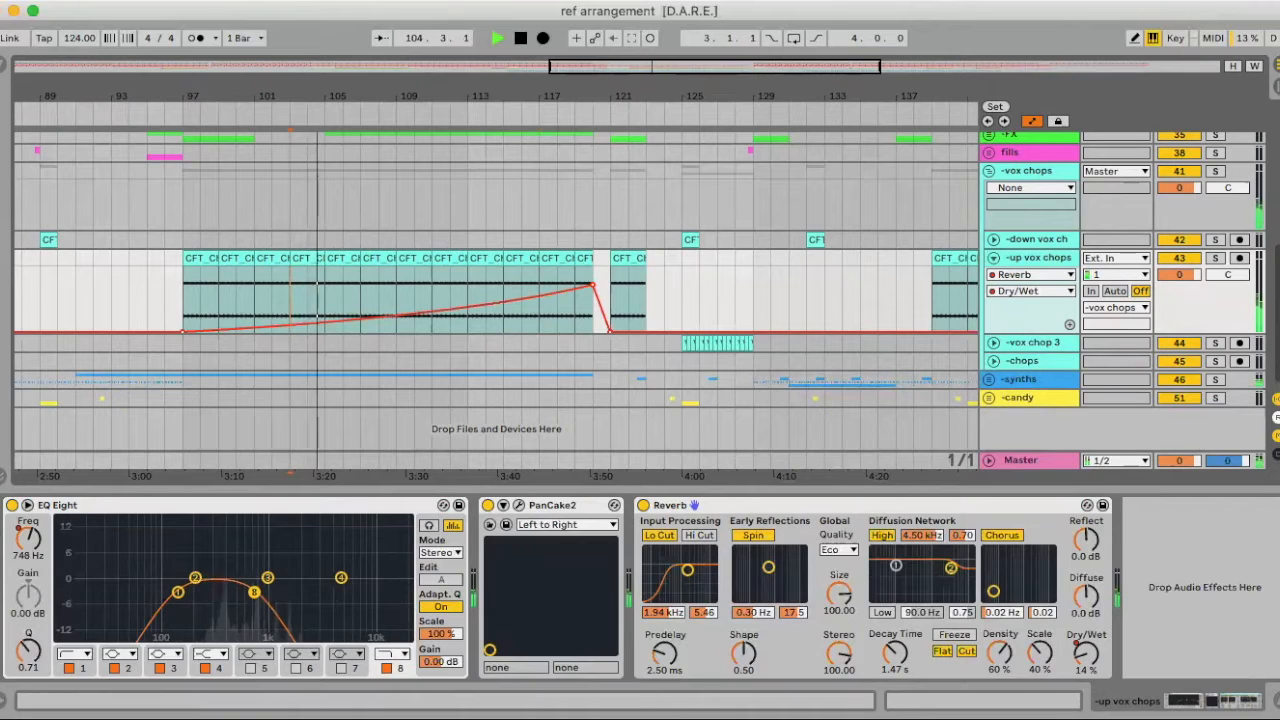
Collapse the -up vox chops track and the -vox chops group, stop playback, and delete the VOX CHOPS note track.
double_click(1014, 258)
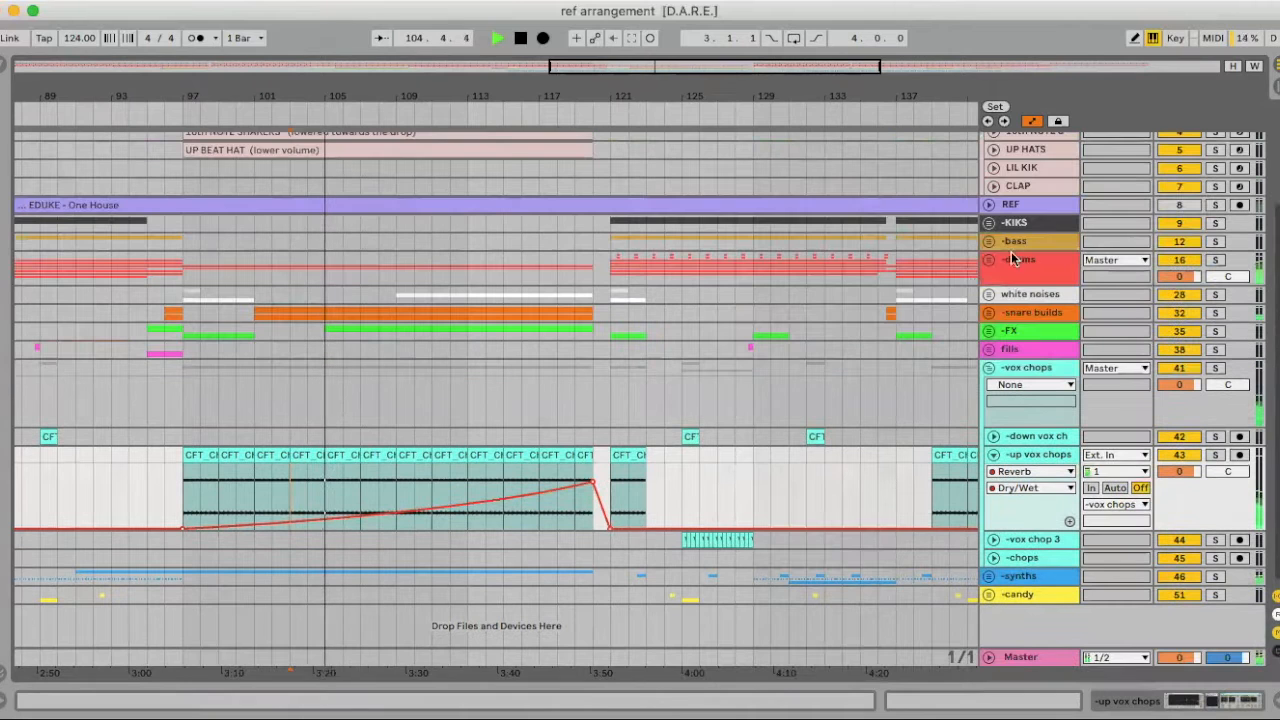
click(992, 455)
click(989, 368)
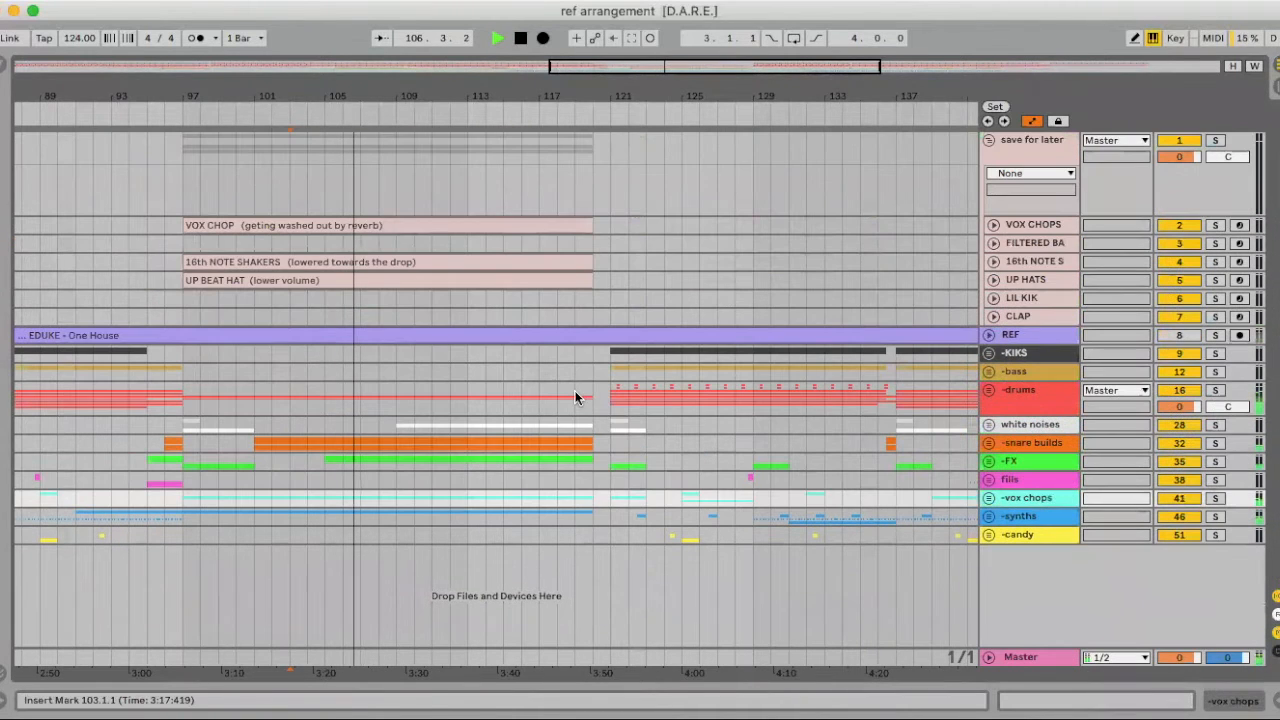
scroll(901, 416, right, 1)
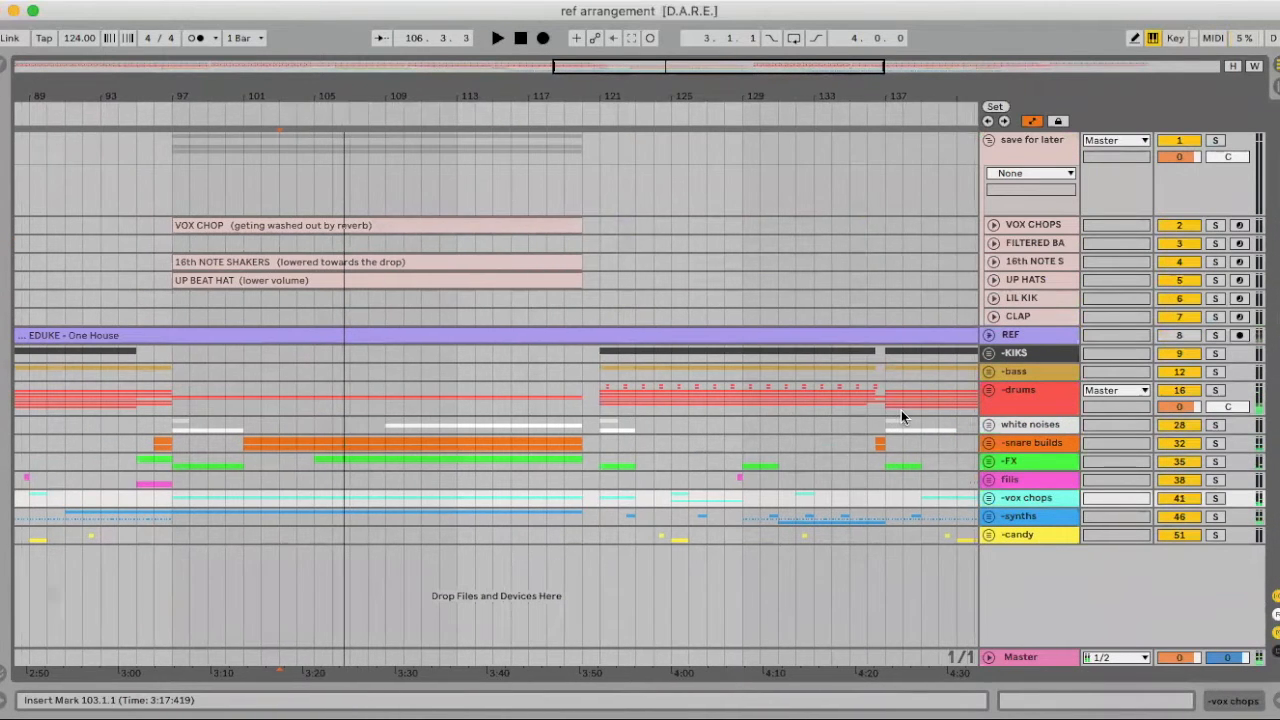
click(1032, 224)
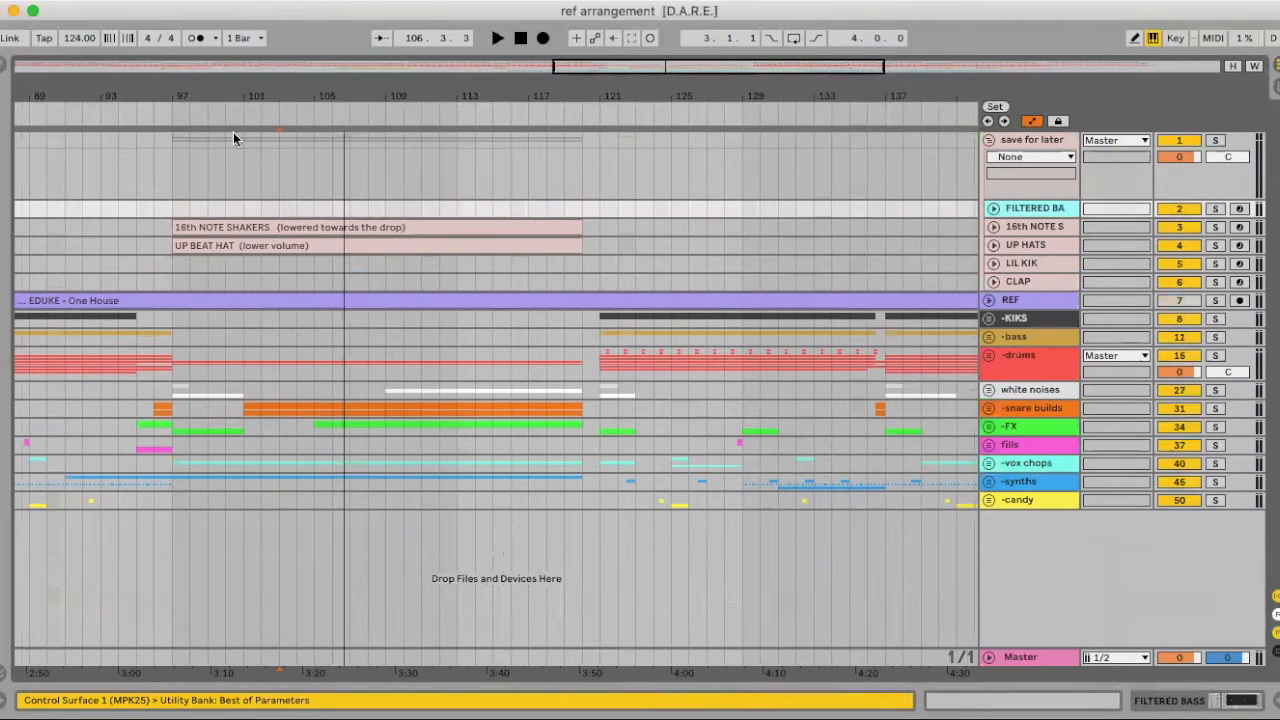
Expand the -KIKS group and the -lil KIK G track around bar 49, and show its Track Volume automation.
drag(271, 101, 517, 101)
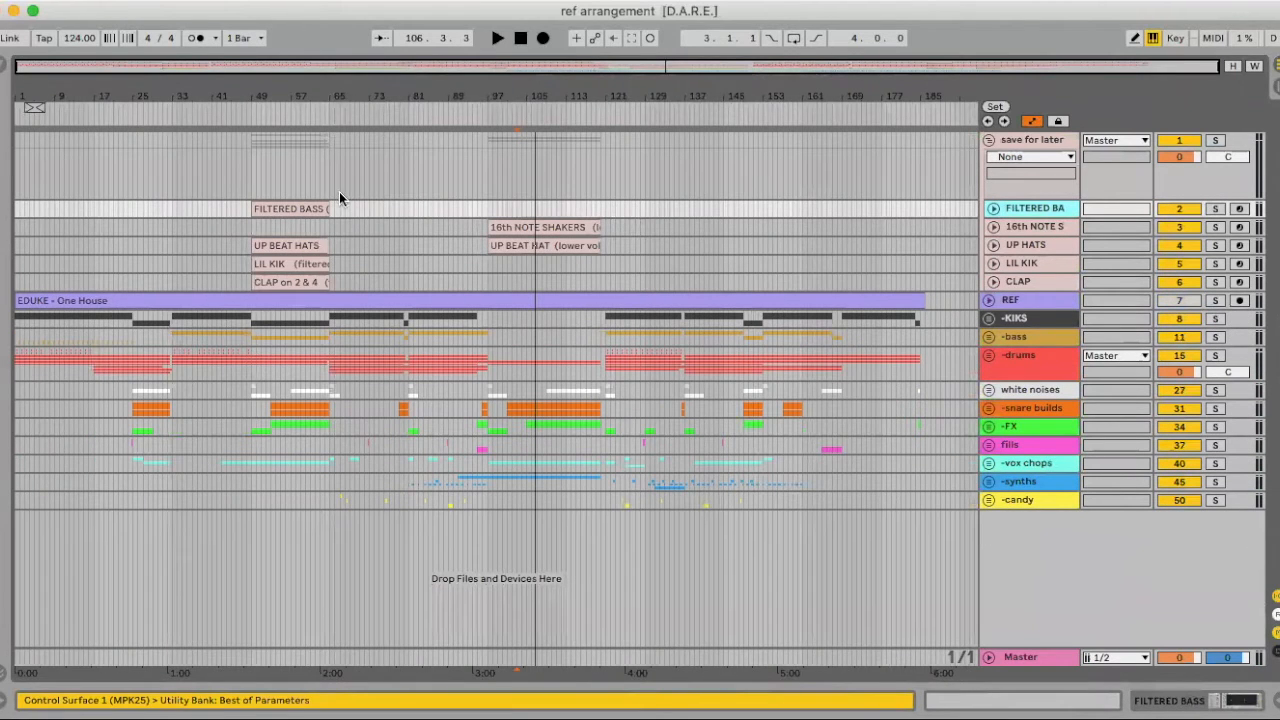
drag(280, 96, 280, 195)
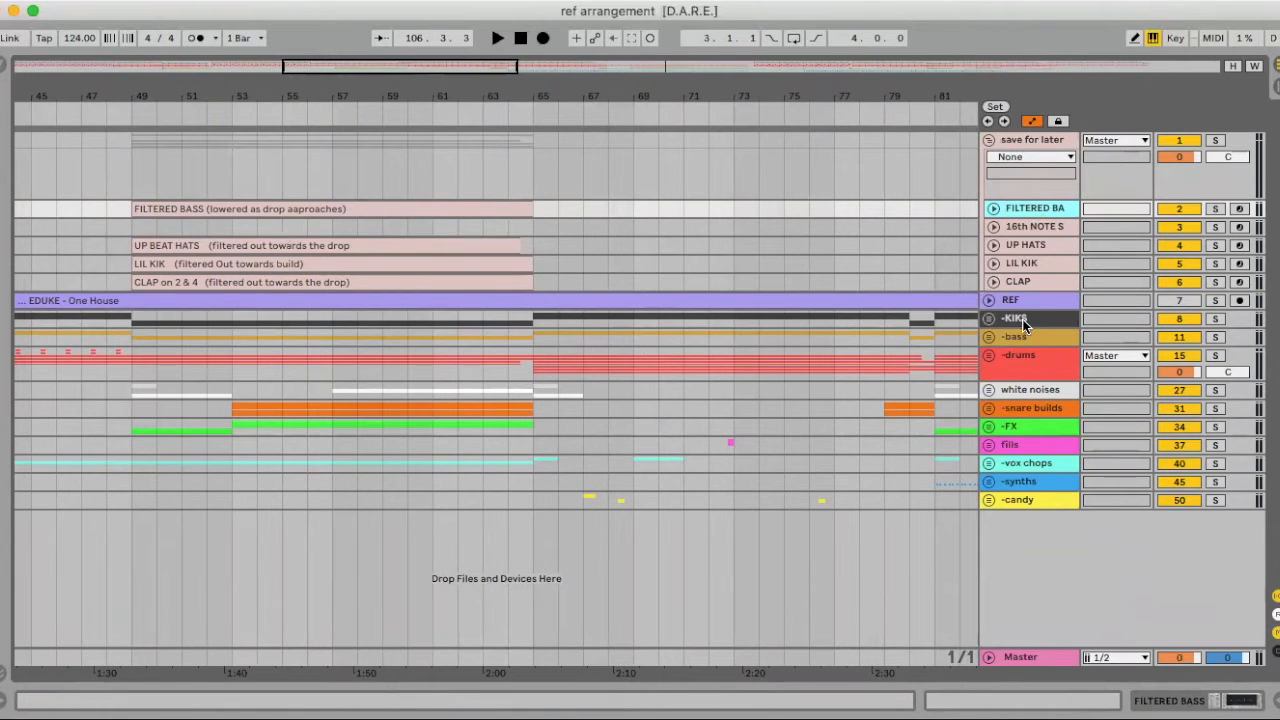
click(988, 319)
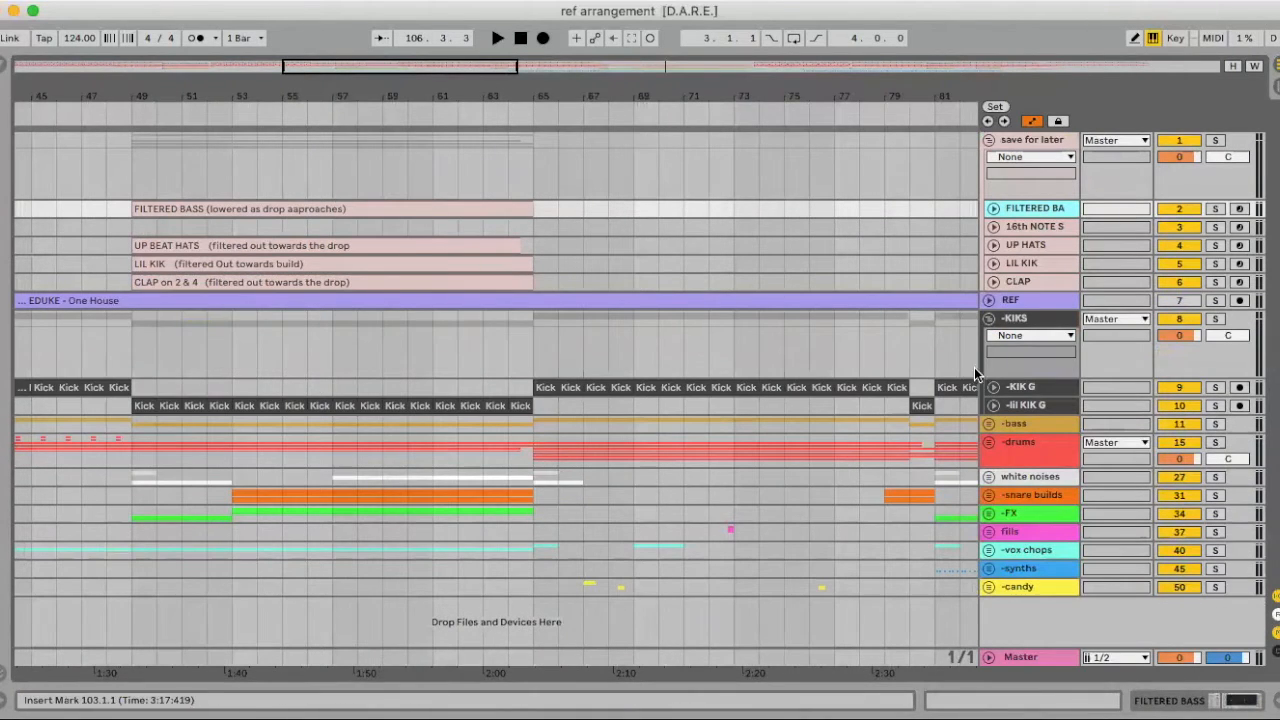
click(993, 405)
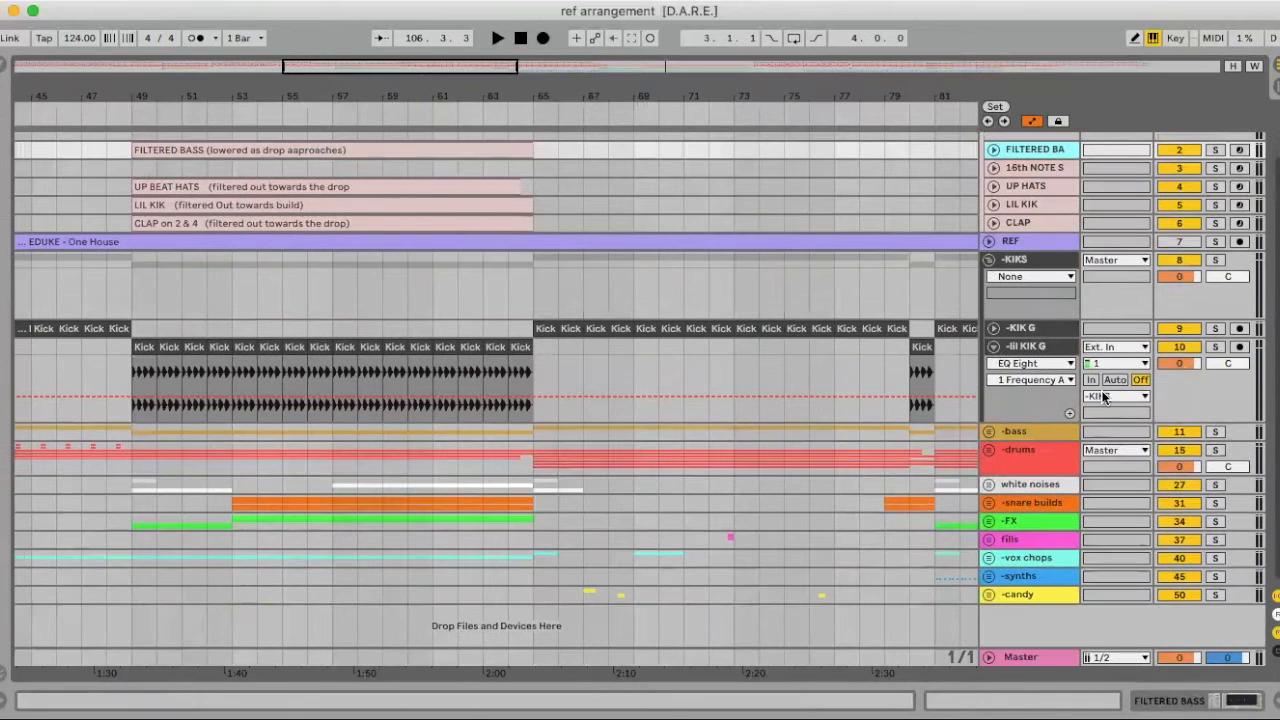
click(1181, 365)
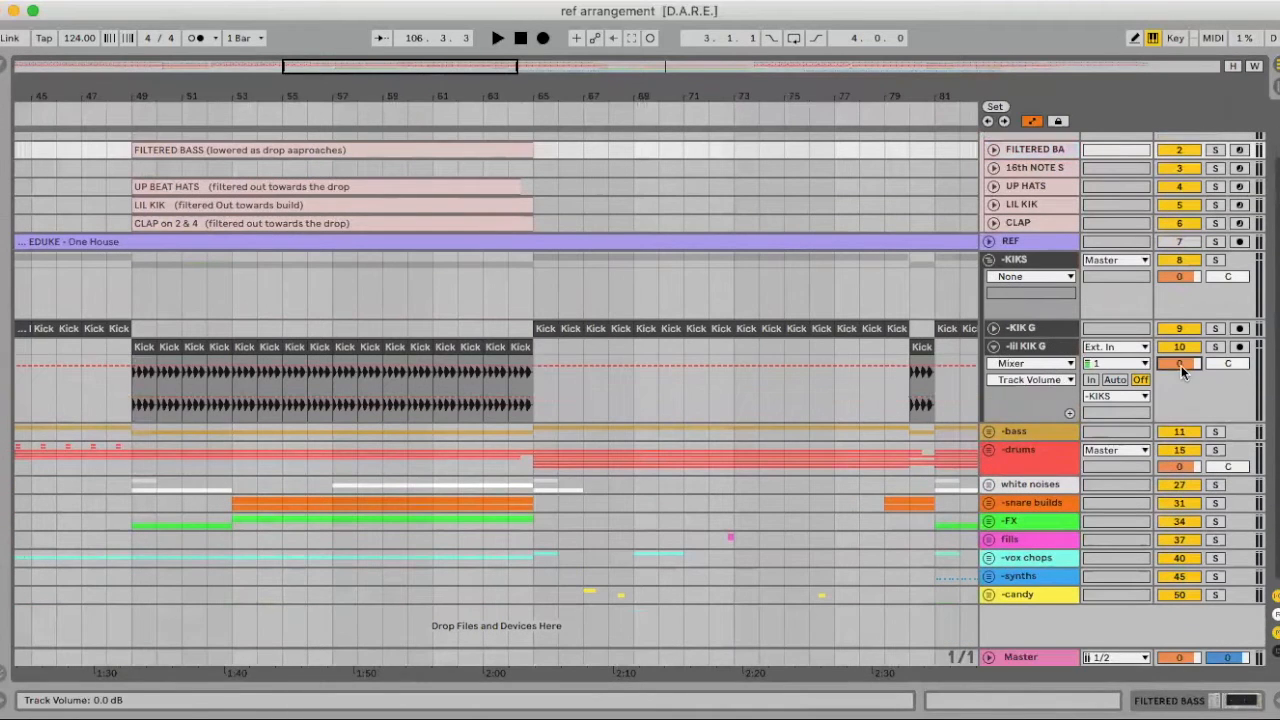
Automate the -lil KIK G volume from 0 dB at bar 57 to -5.0 dB at bar 65, returning to 0 dB, and audition it.
click(533, 369)
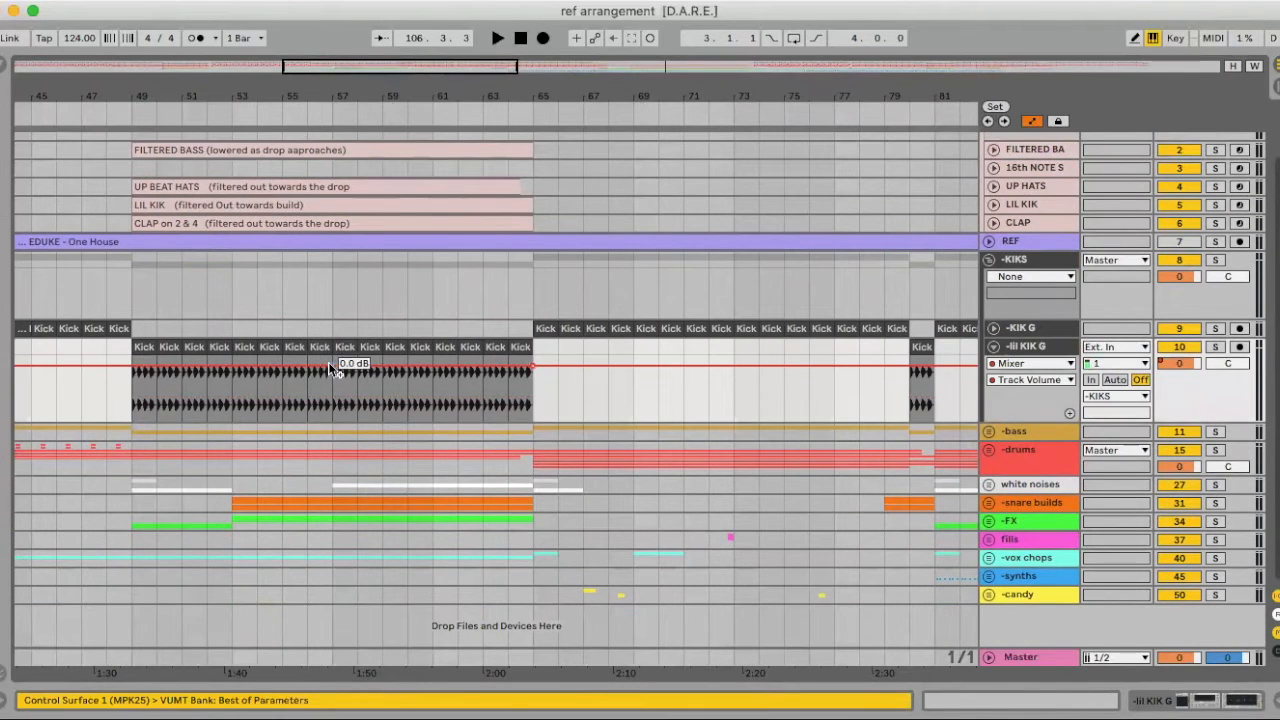
drag(519, 371, 519, 378)
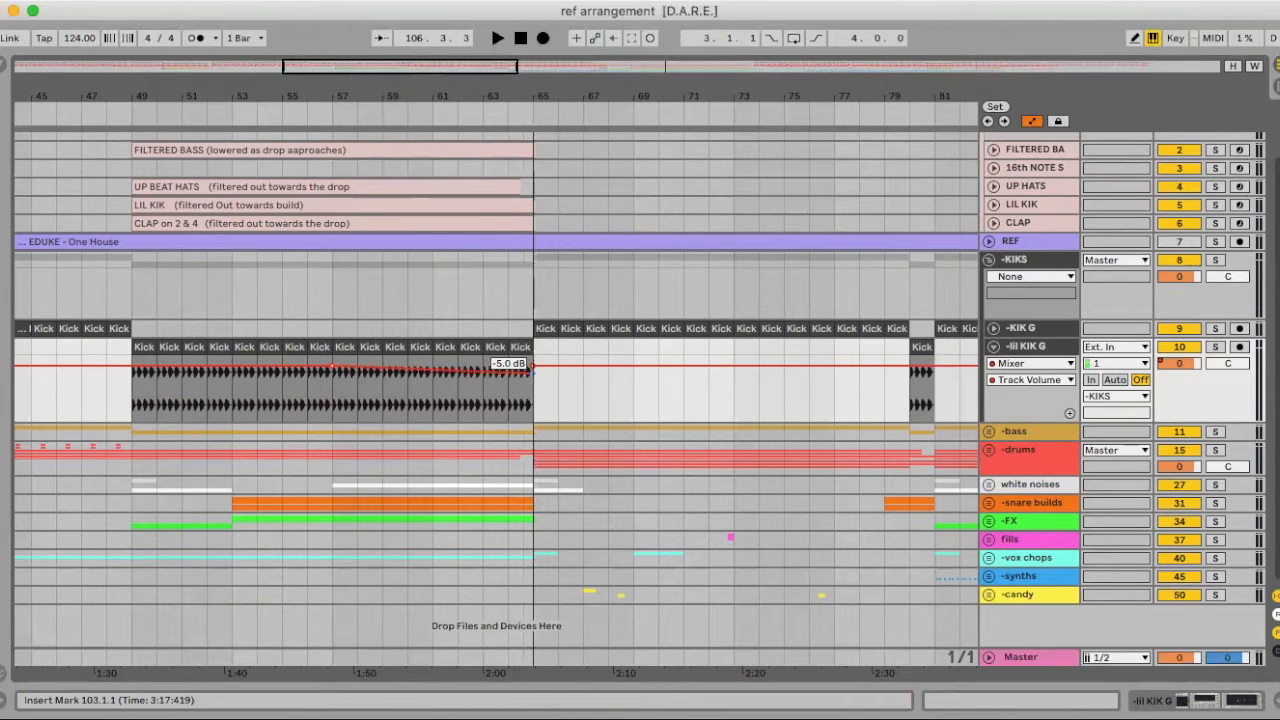
scroll(551, 380, right, 5)
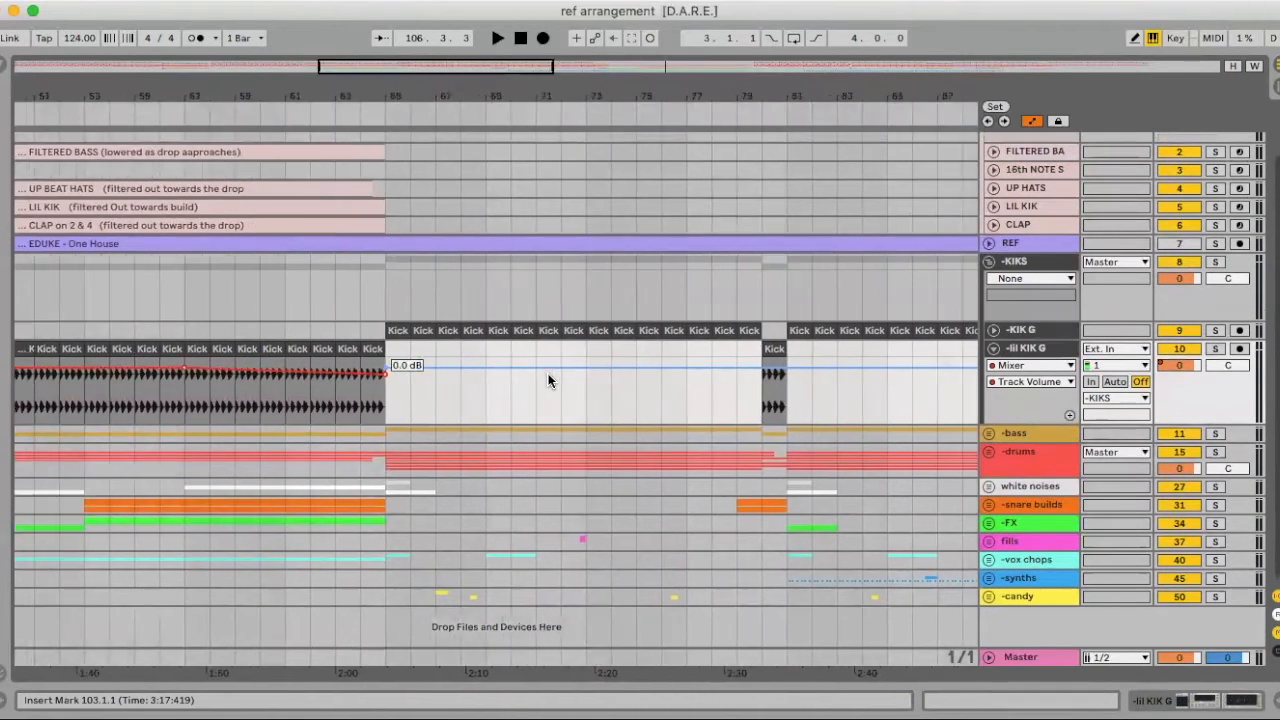
scroll(551, 380, left, 7)
click(444, 390)
key(space)
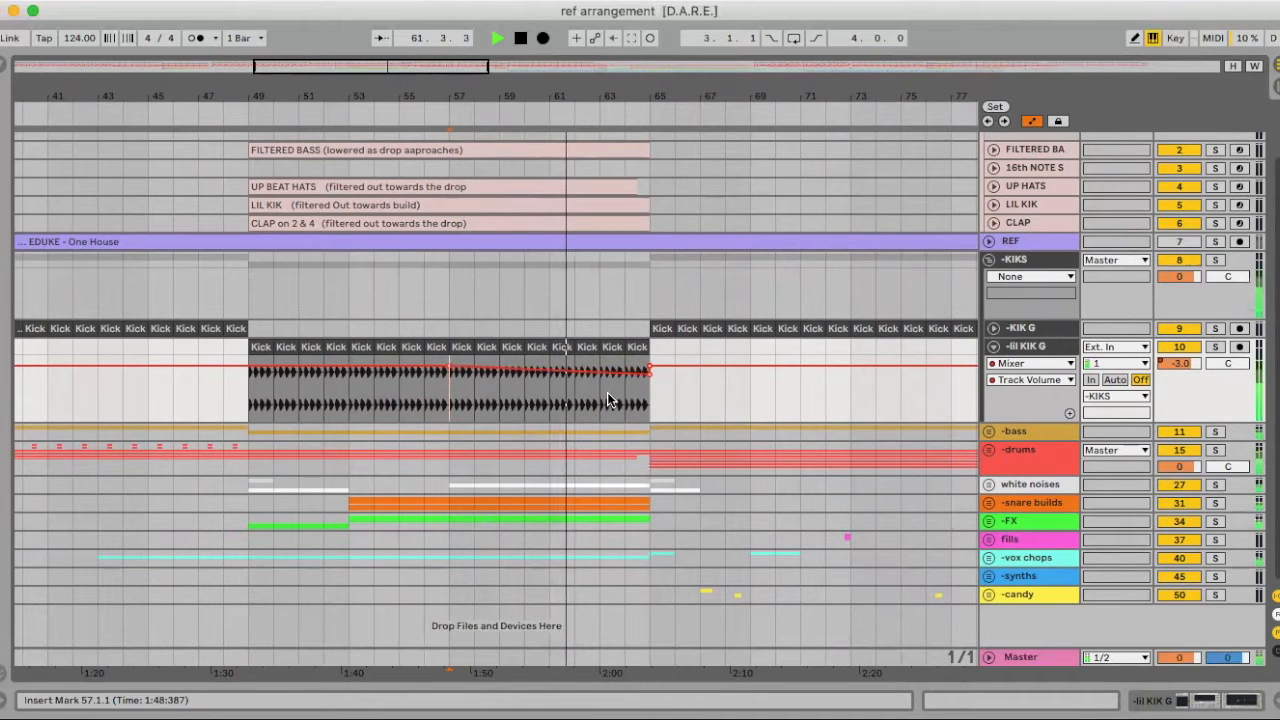
Compare the kick fade with the soloed REF track, and delete the FILTERED BASS note track.
click(1215, 242)
click(1215, 242)
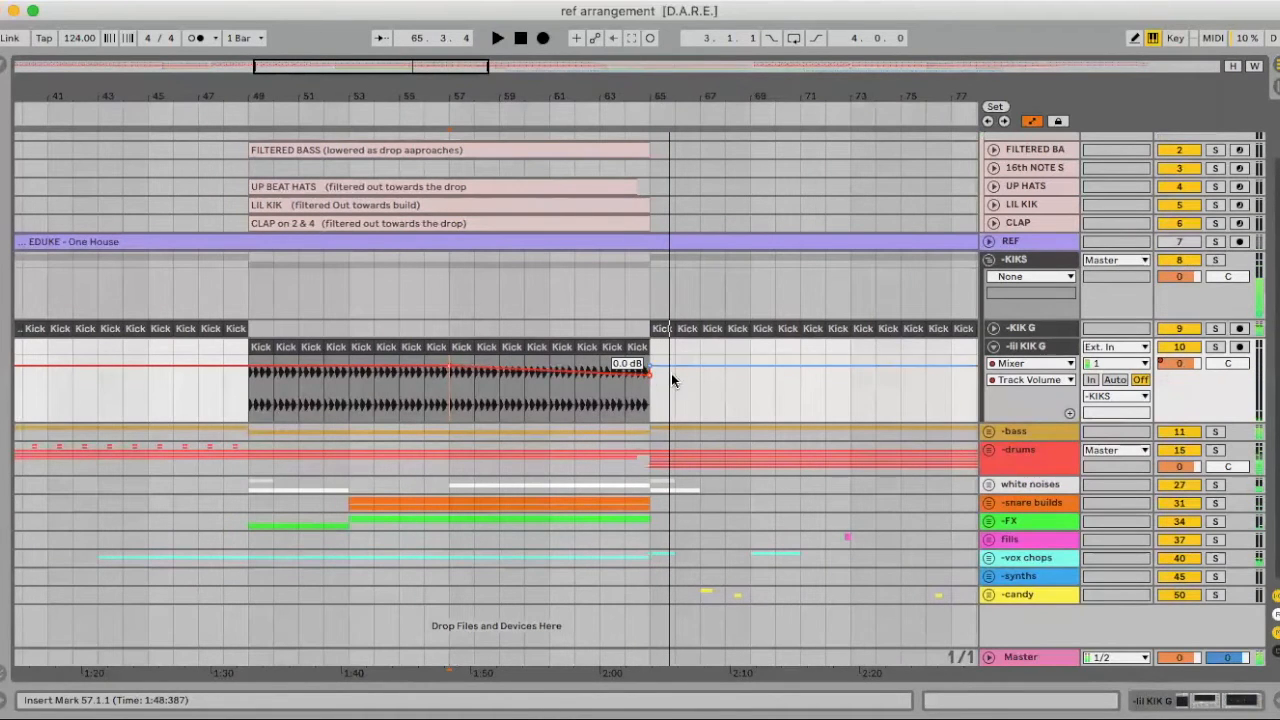
drag(497, 92, 497, 40)
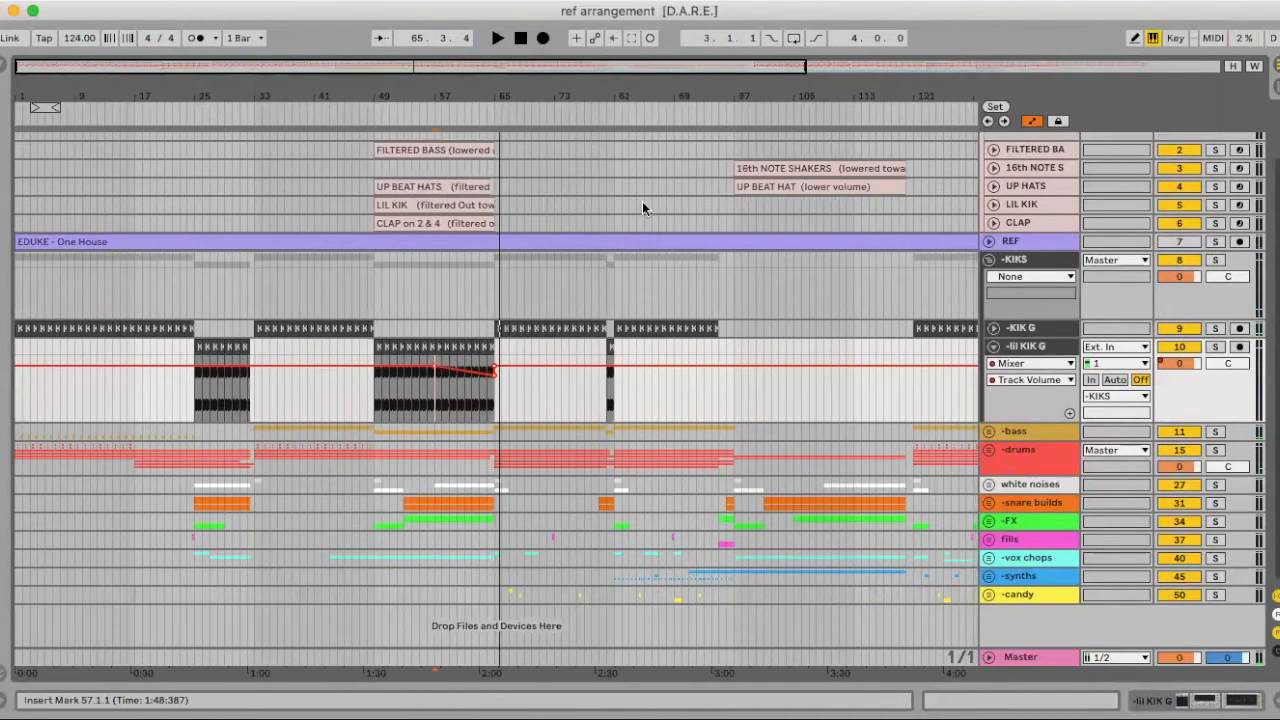
scroll(644, 207, up, 3)
click(1033, 209)
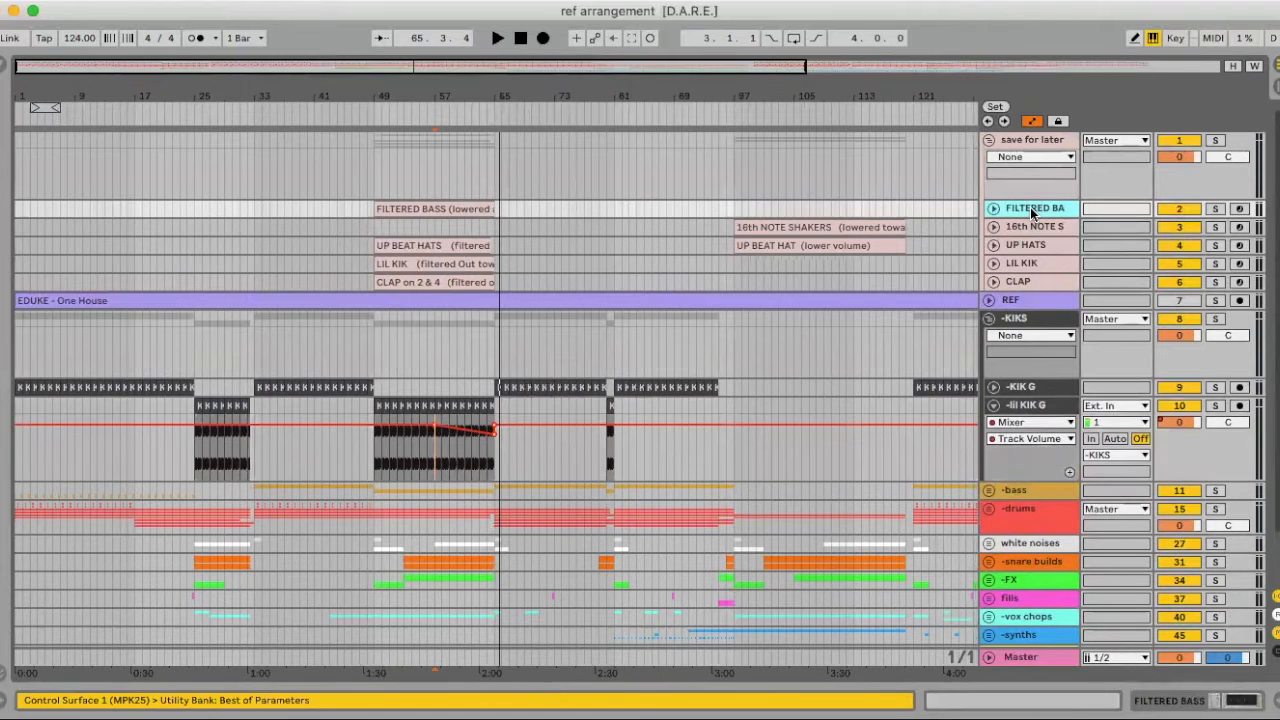
key(Delete)
Collapse the -KIKS group, expand the -drums group and its -shakers track around bar 97, and show the shakers' Track Volume automation.
drag(534, 89, 524, 258)
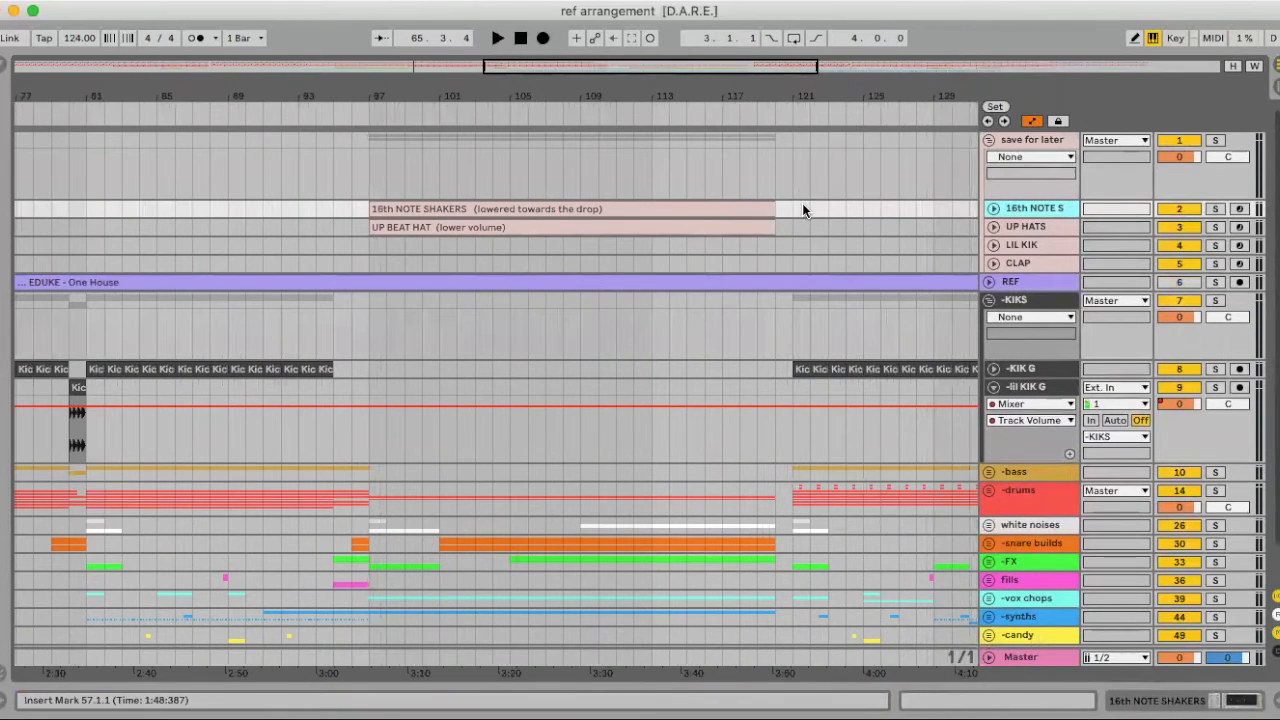
scroll(641, 348, down, 2)
click(988, 260)
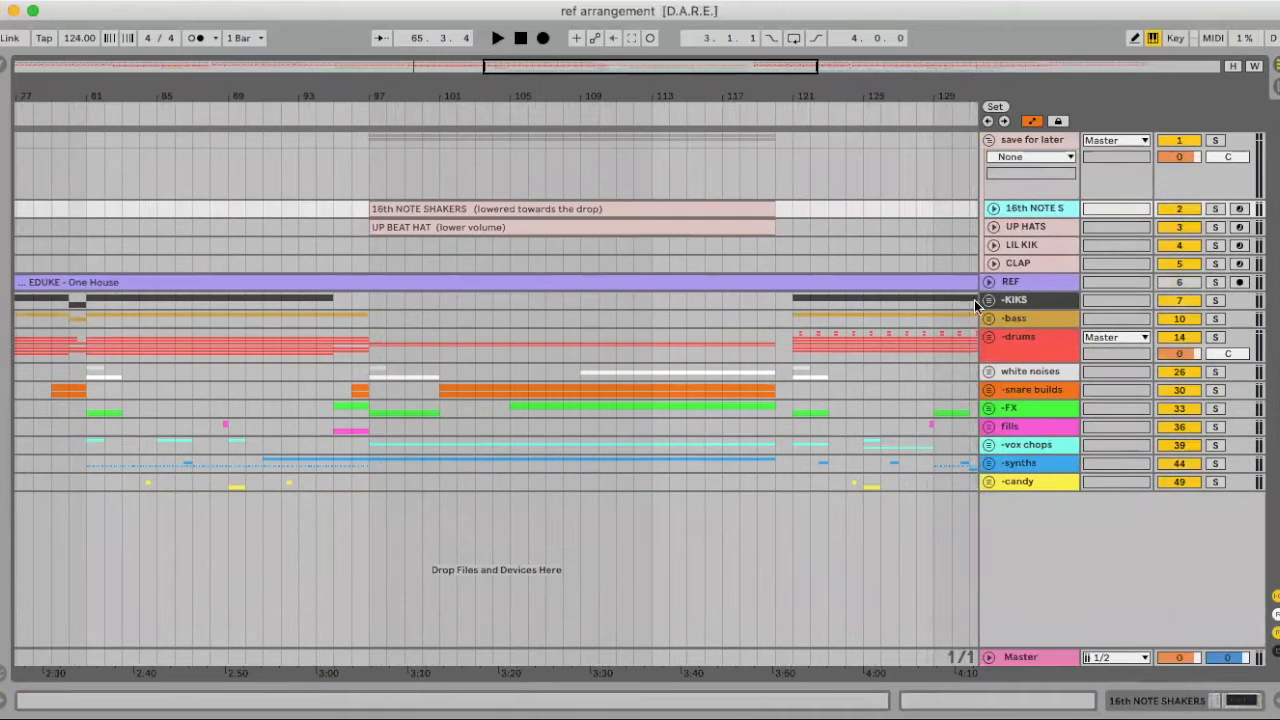
click(988, 339)
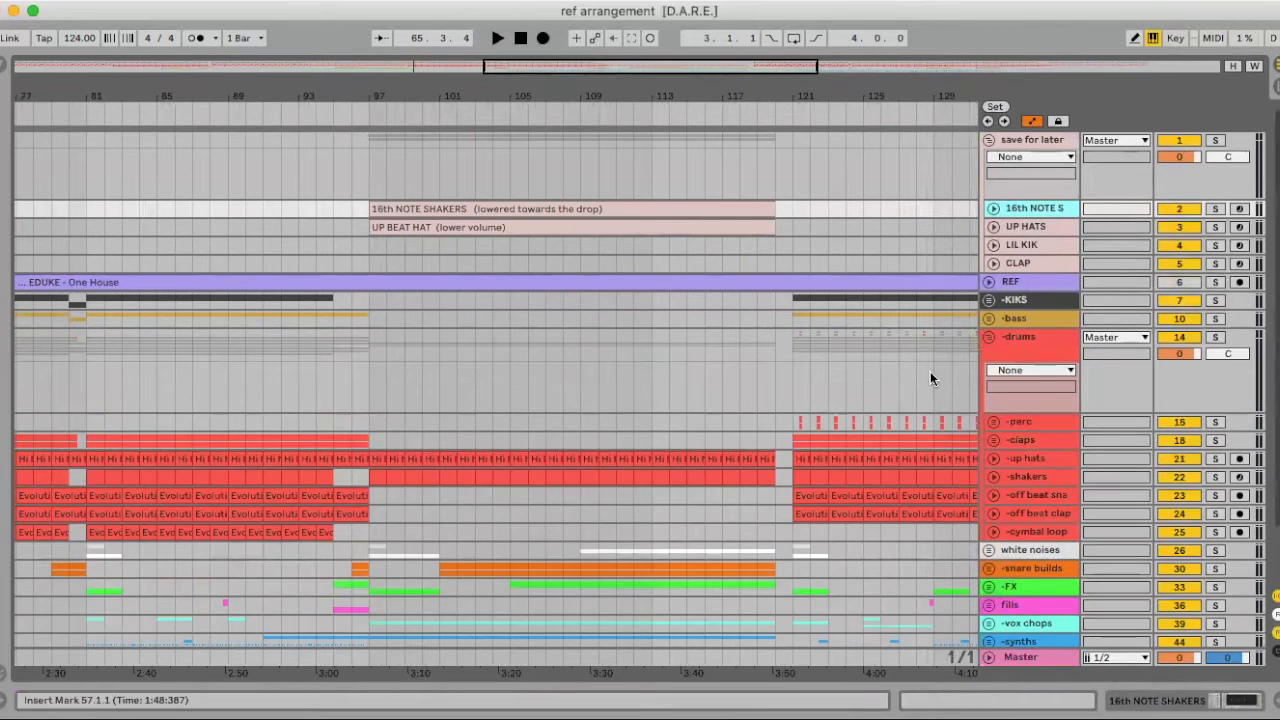
scroll(930, 371, down, 3)
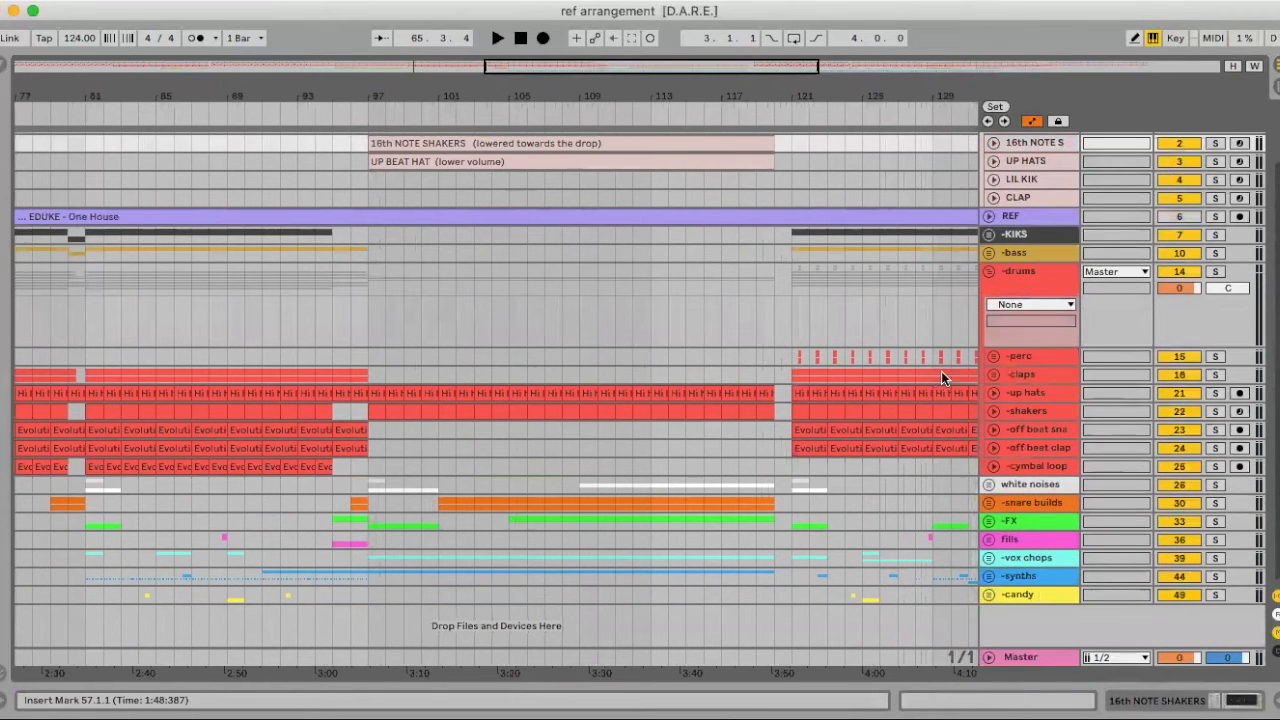
click(993, 411)
click(1179, 428)
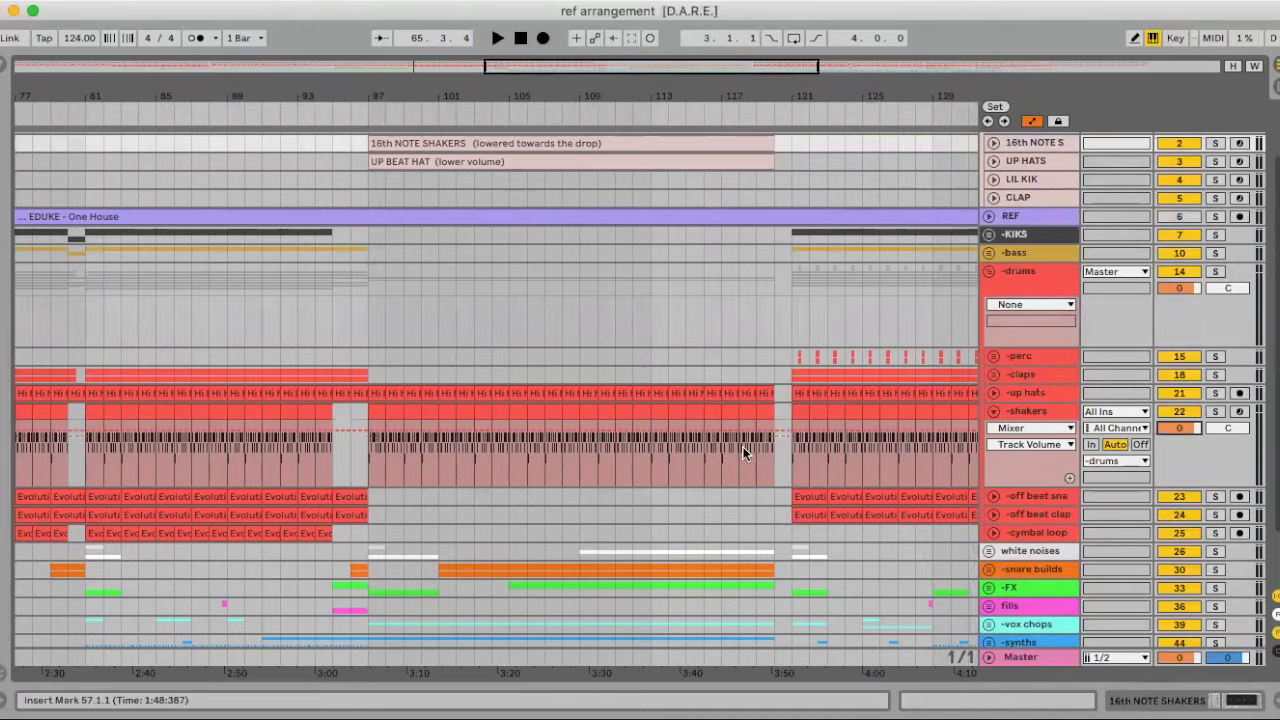
Automate the -shakers volume from 0 dB at bar 109 to -5.0 dB at bar 120, back to 0 dB at bar 121, and audition it.
click(793, 438)
scroll(600, 432, right, 1)
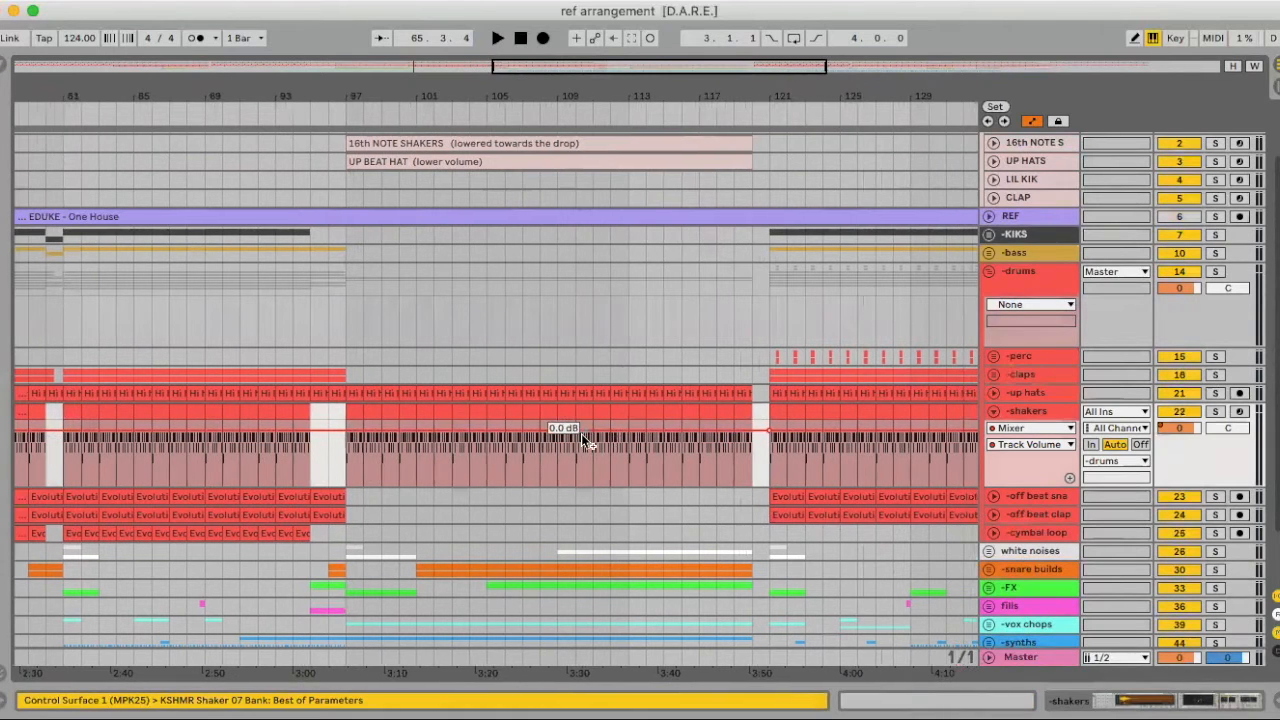
scroll(556, 429, up, 1)
click(562, 437)
drag(757, 437, 758, 441)
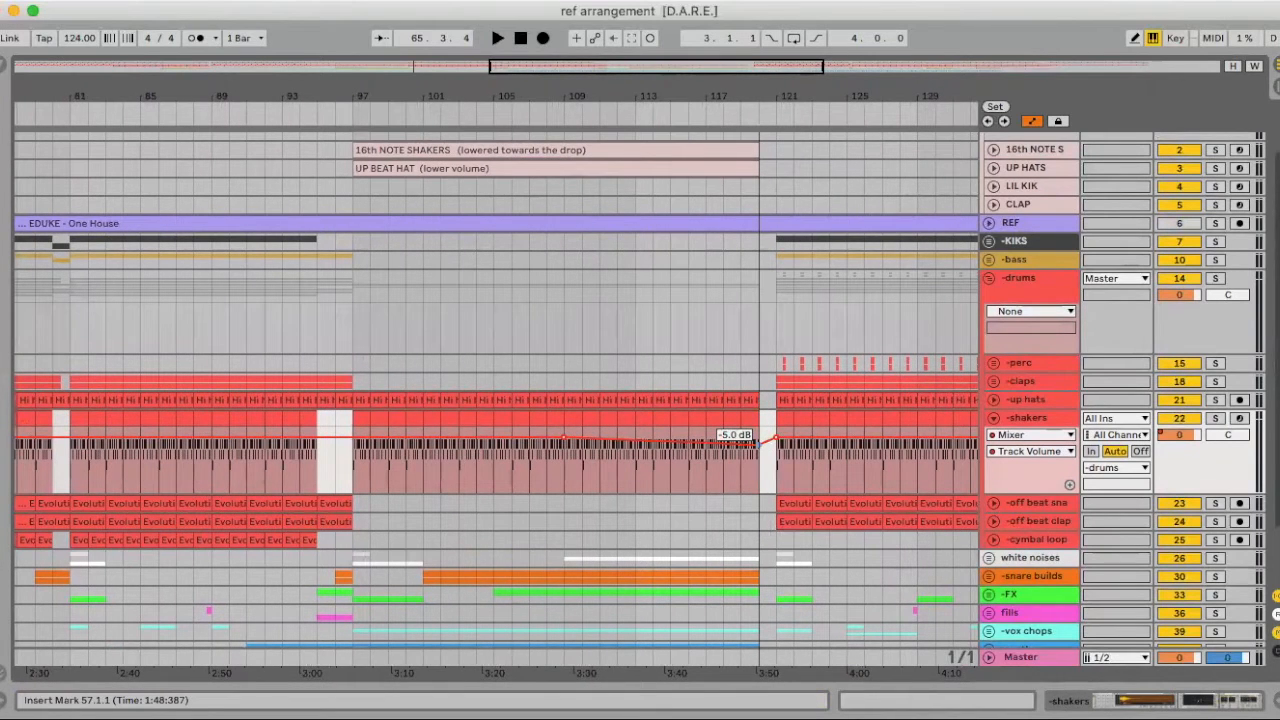
scroll(580, 475, down, 1)
click(565, 469)
key(space)
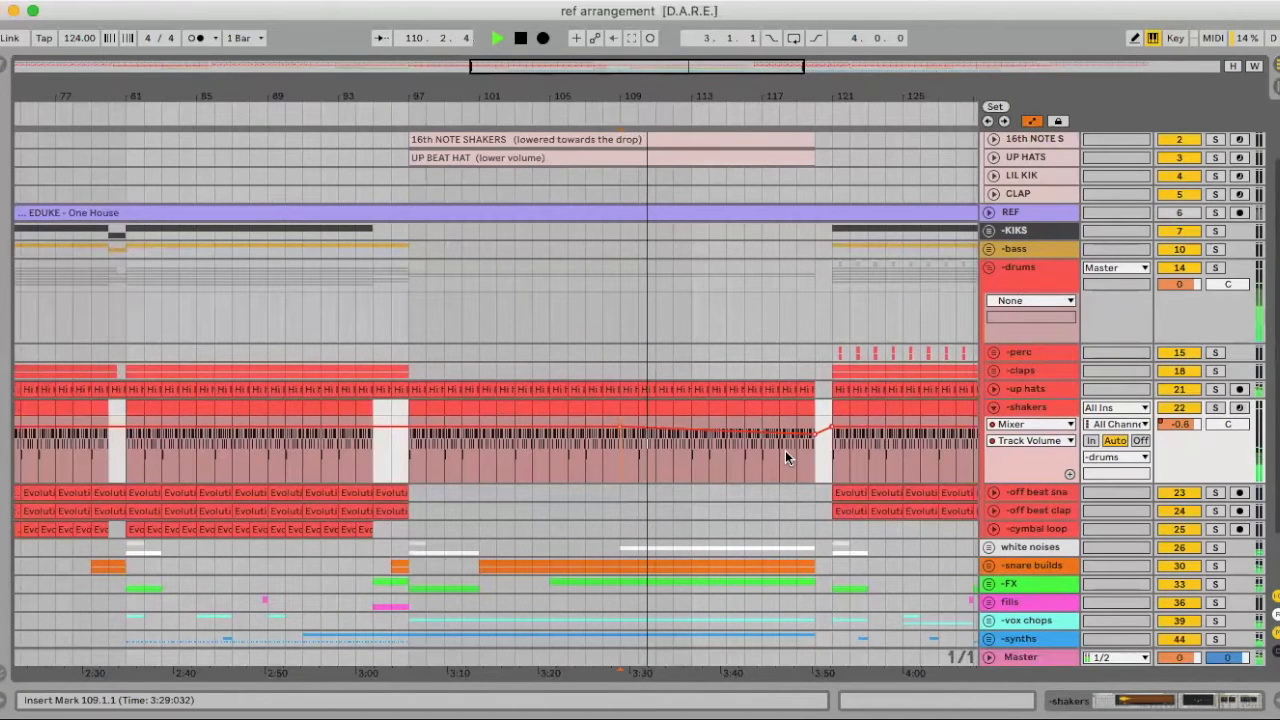
Compare the build with the expanded, soloed REF track, lower the shakers' volume point at bar 120 further, and replay from bar 109.
click(988, 212)
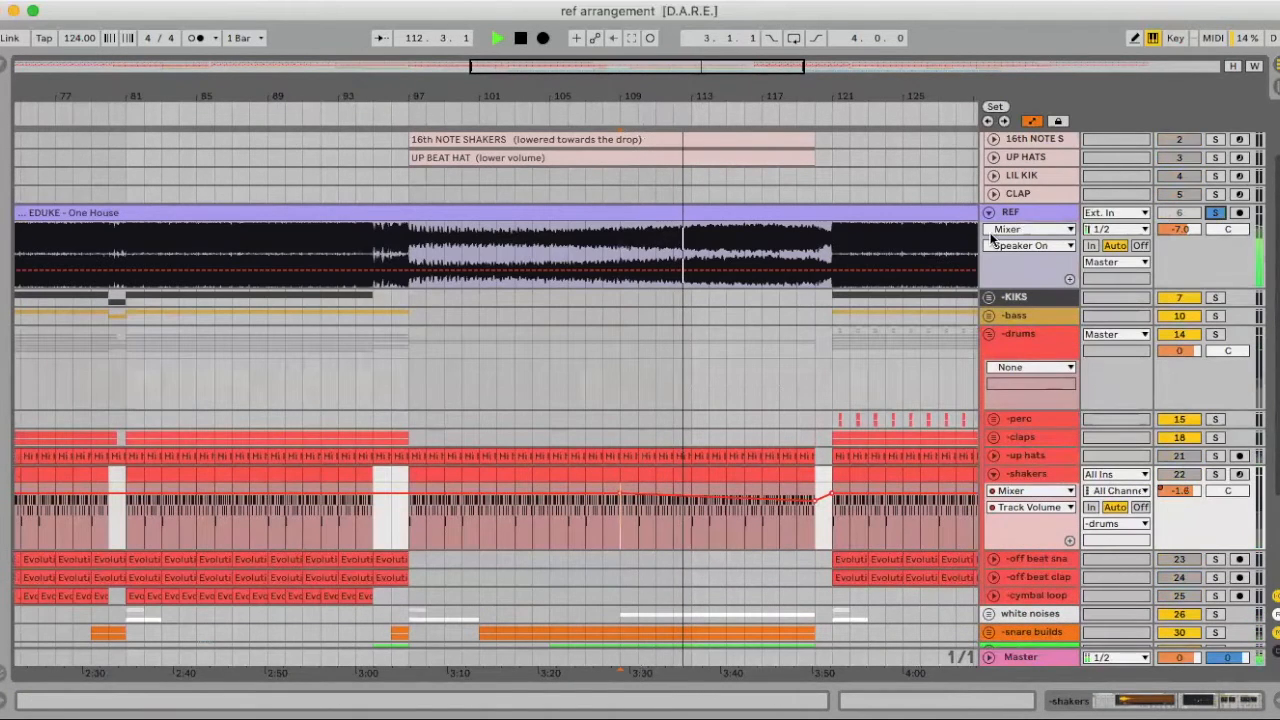
mouse_move(811, 503)
key(space)
drag(812, 500, 812, 512)
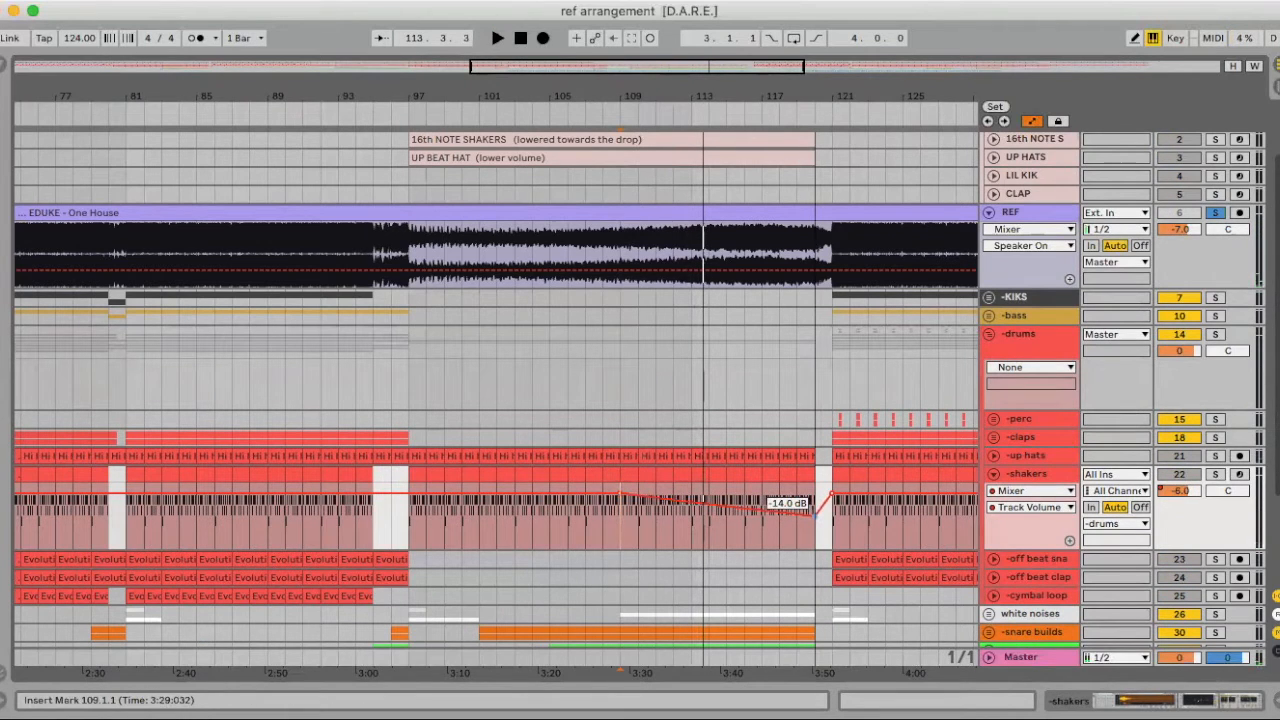
key(space)
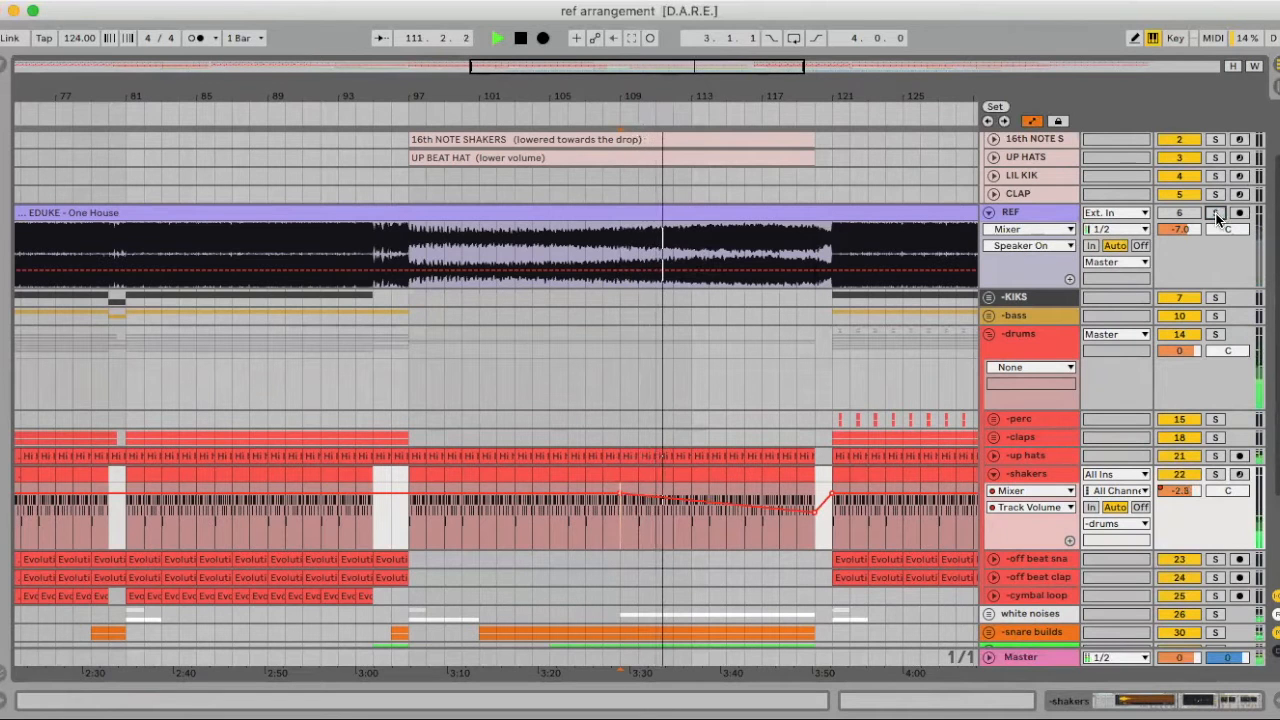
Expand the -snare builds group and its first track, and listen to the second -snare build track soloed from bar 109.
scroll(700, 480, down, 3)
click(989, 502)
scroll(858, 506, down, 2)
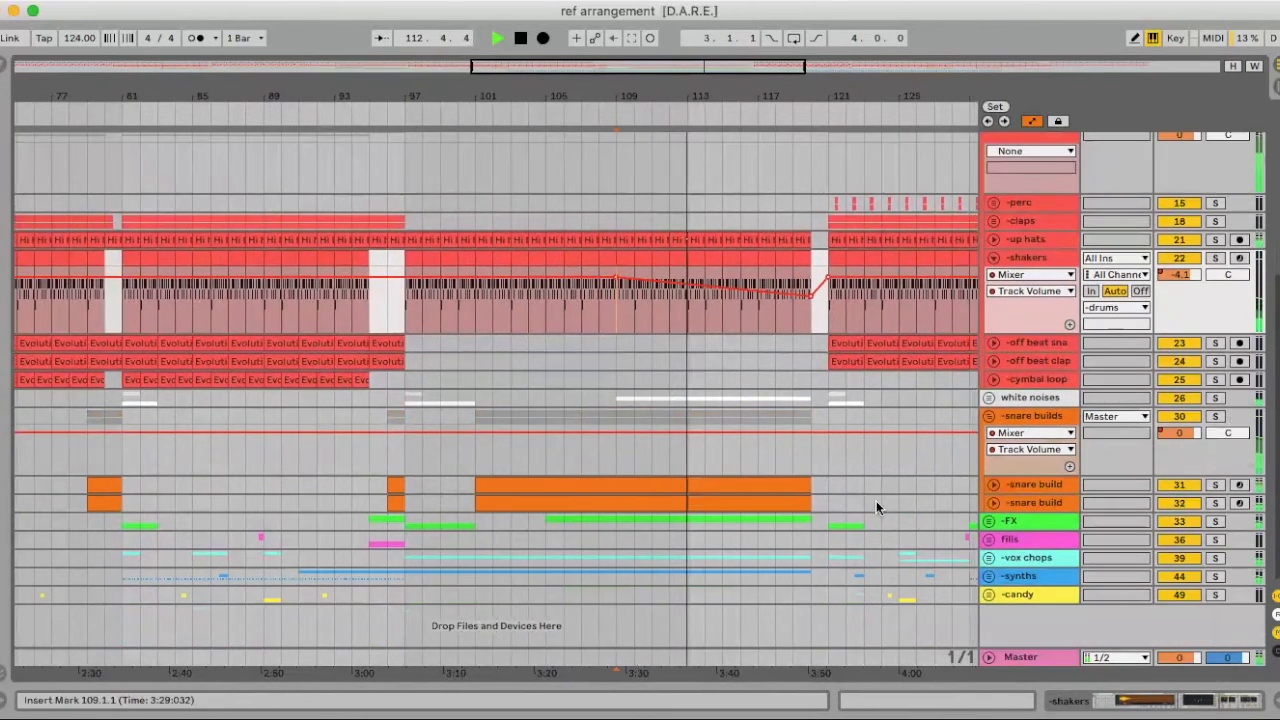
click(993, 485)
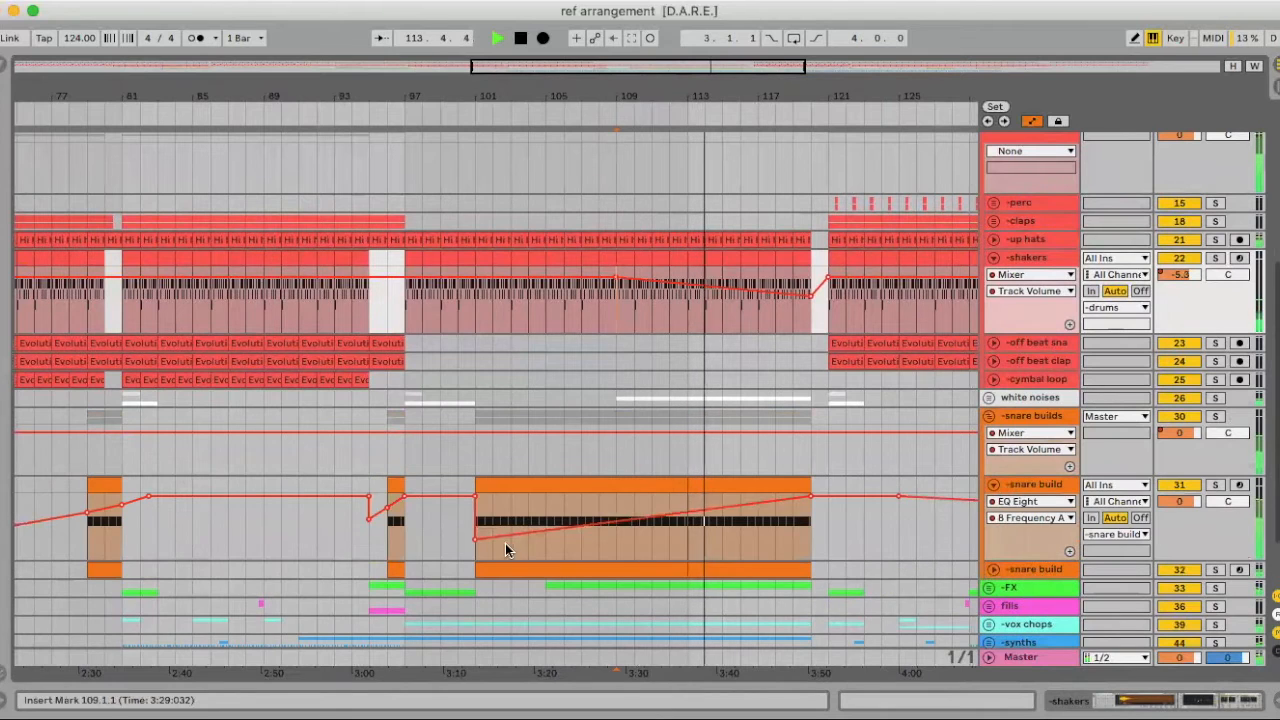
scroll(1200, 505, down, 1)
click(1215, 484)
click(1215, 566)
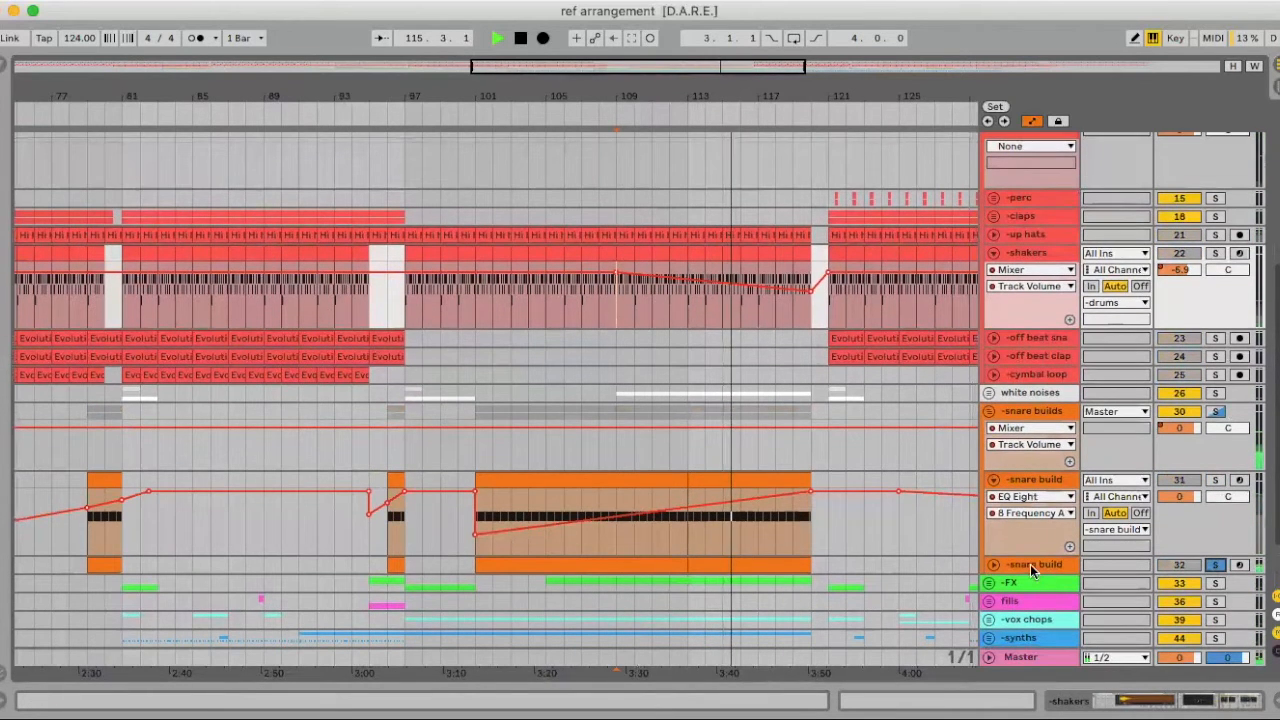
scroll(998, 566, down, 1)
key(space)
key(space)
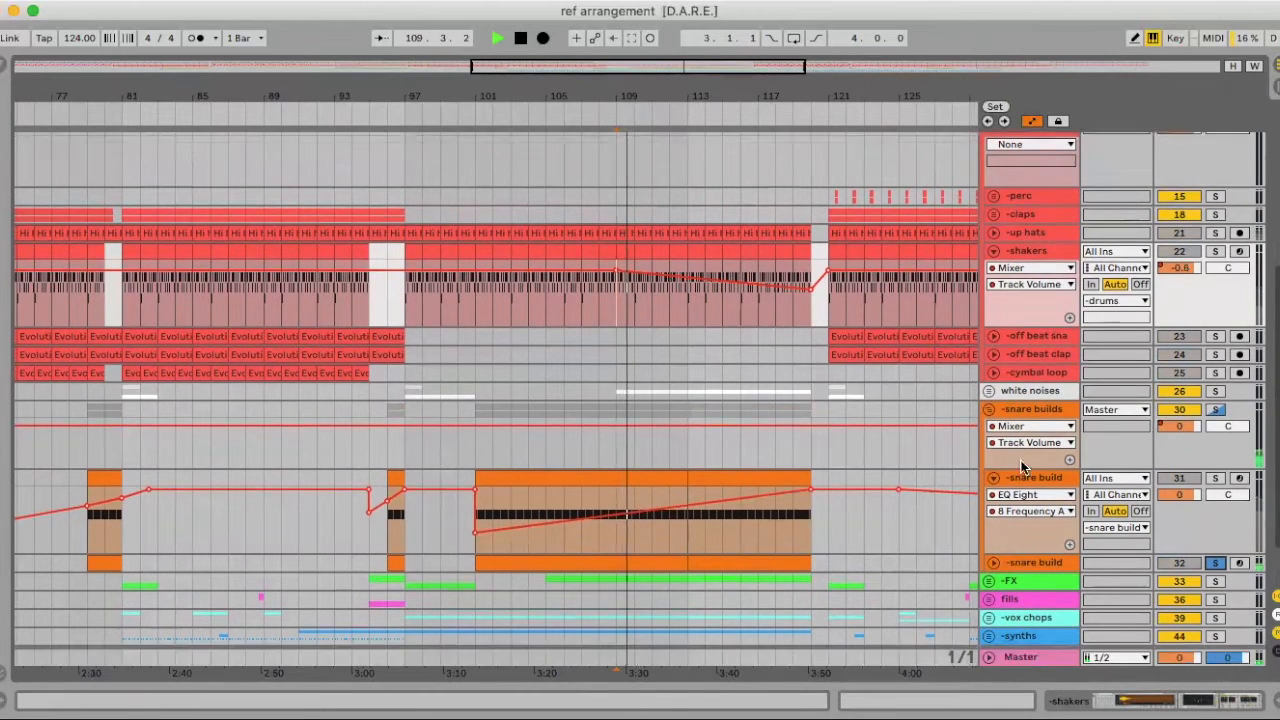
Solo the whole -snare builds group instead of only its second track.
scroll(1005, 520, up, 3)
scroll(1020, 475, down, 4)
scroll(1018, 474, down, 2)
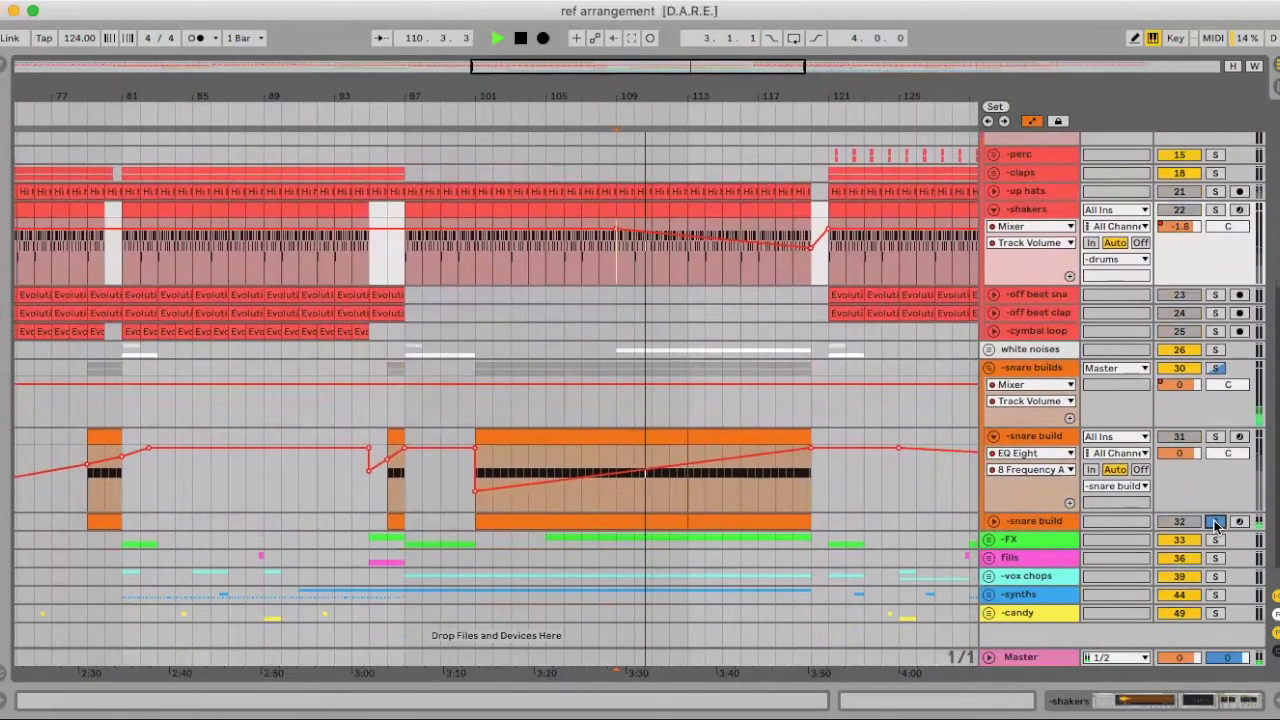
click(1216, 522)
click(1217, 372)
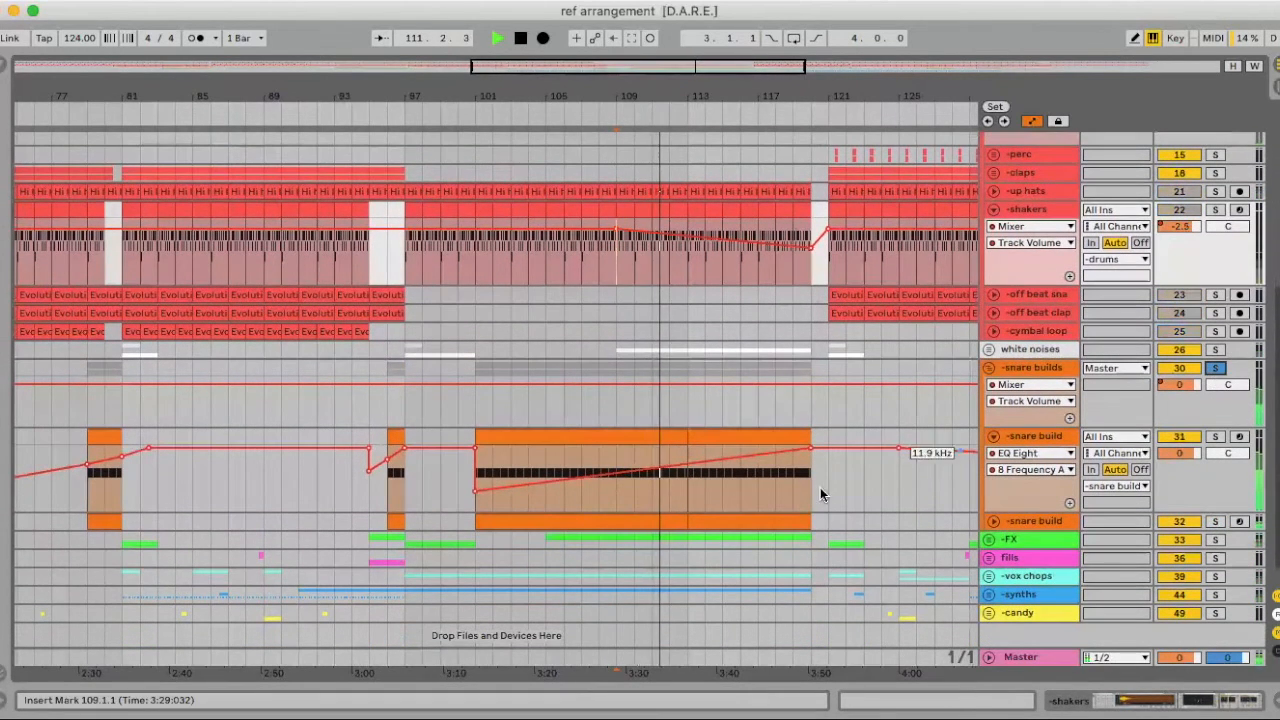
Play the first -snare build track from bar 116 and examine its EQ Eight filter movement in the device chain.
click(735, 491)
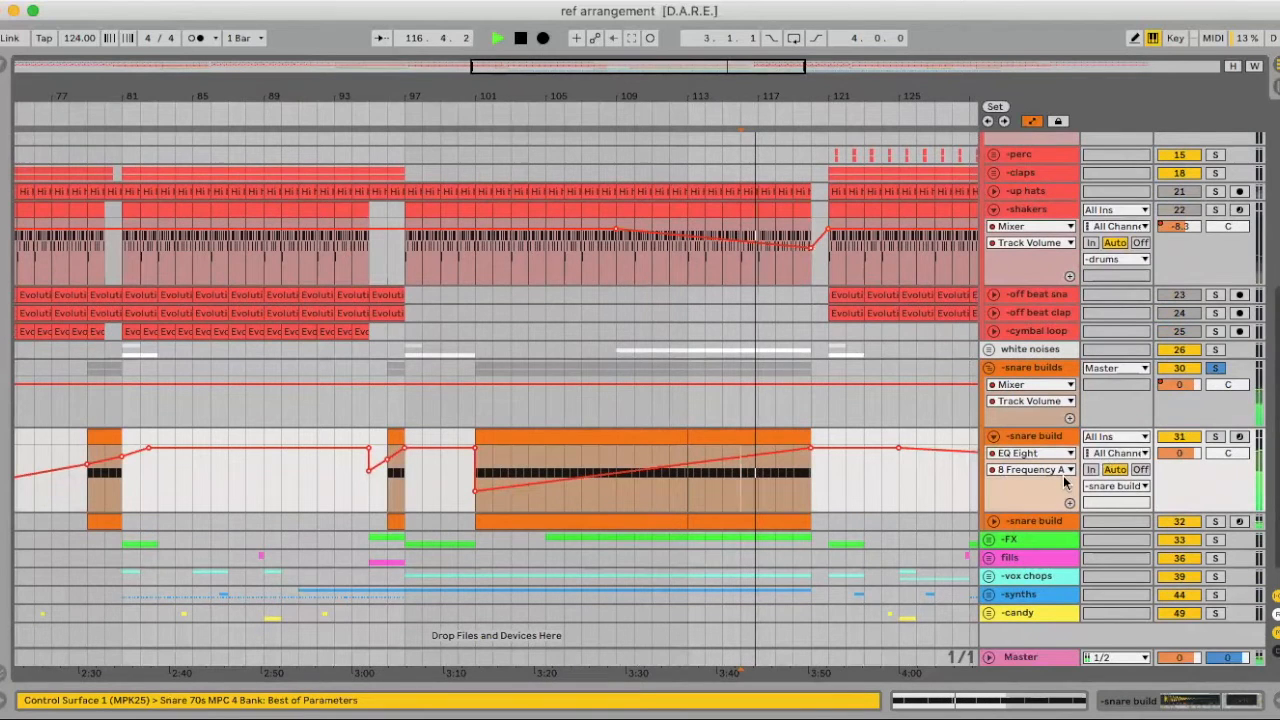
scroll(1043, 428, down, 2)
double_click(1046, 425)
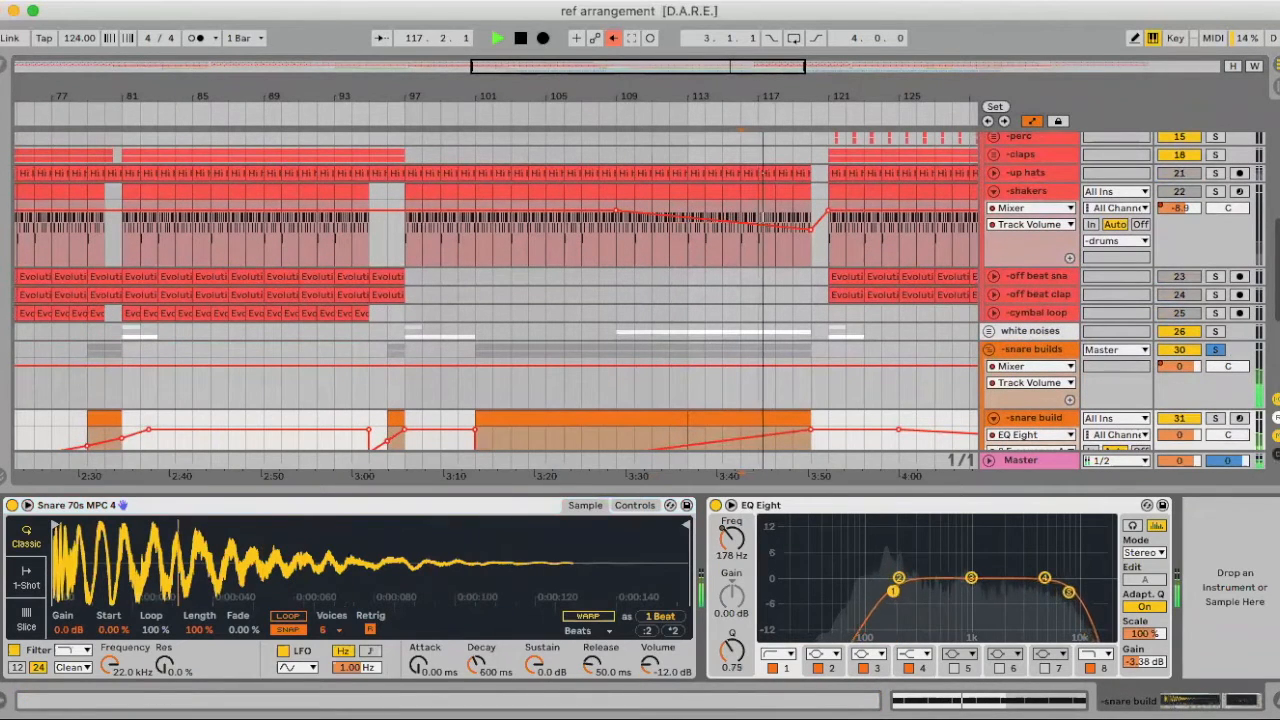
key(space)
scroll(885, 324, down, 10)
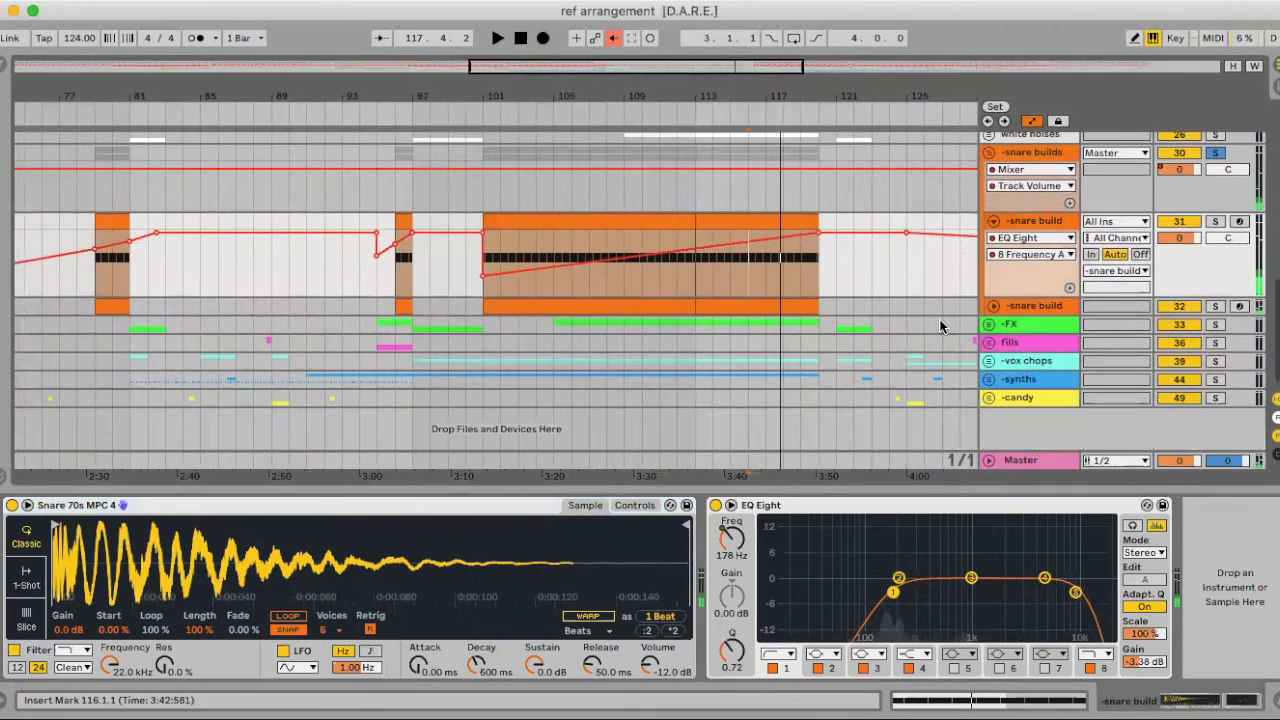
Expand the second -snare build track and examine its EQ Eight 8 Frequency automation and devices during playback around bar 110.
click(994, 307)
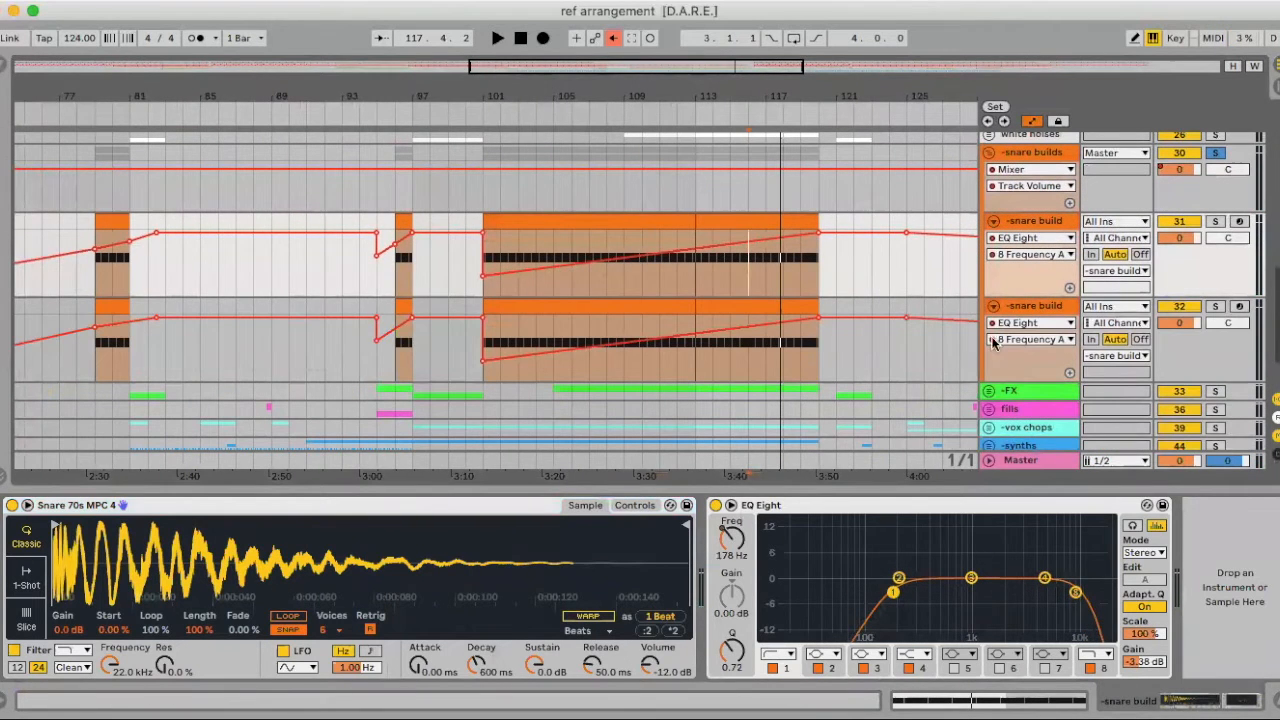
click(1022, 307)
key(space)
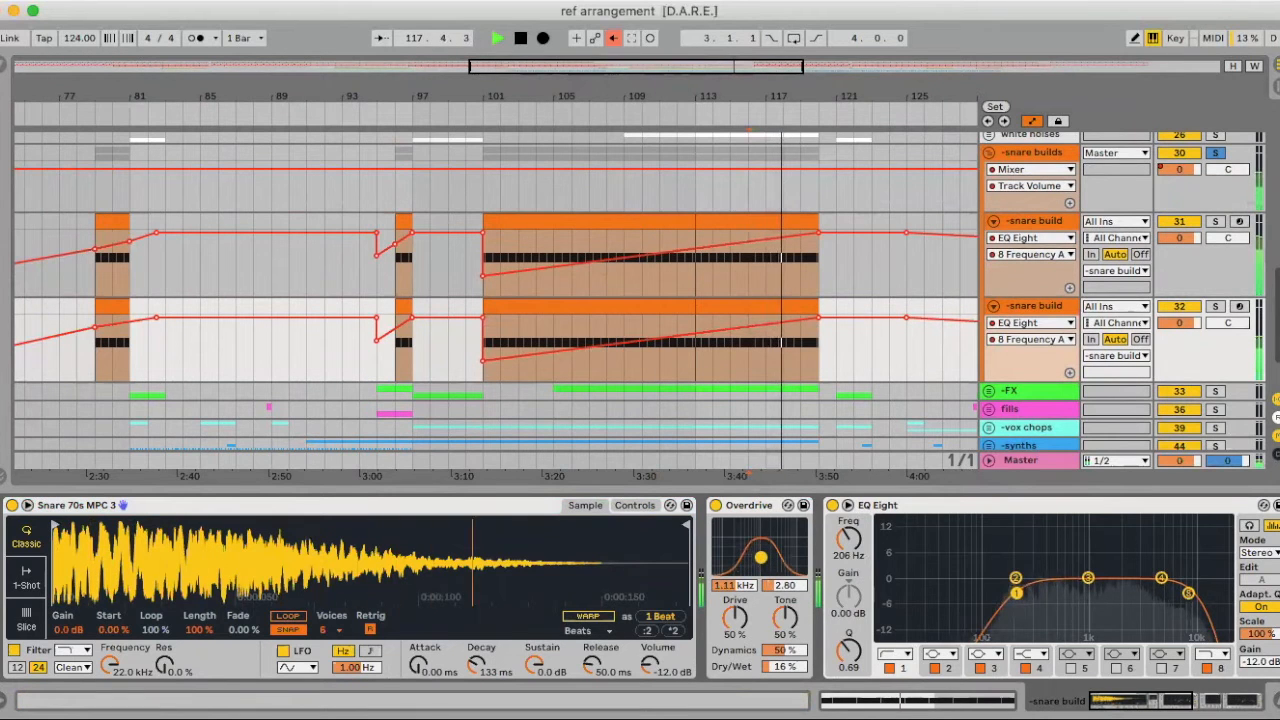
click(638, 352)
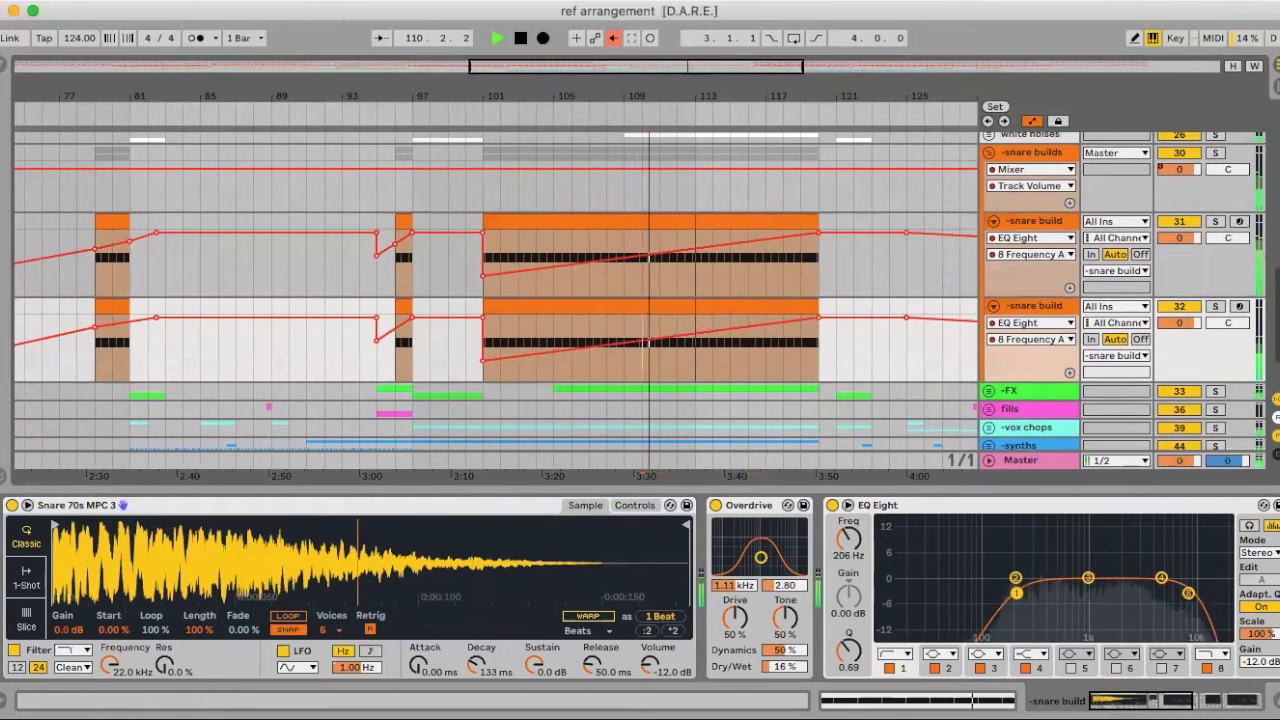
Hide the device view, collapse both -snare build tracks and the -snare builds group, and stop playback.
click(993, 306)
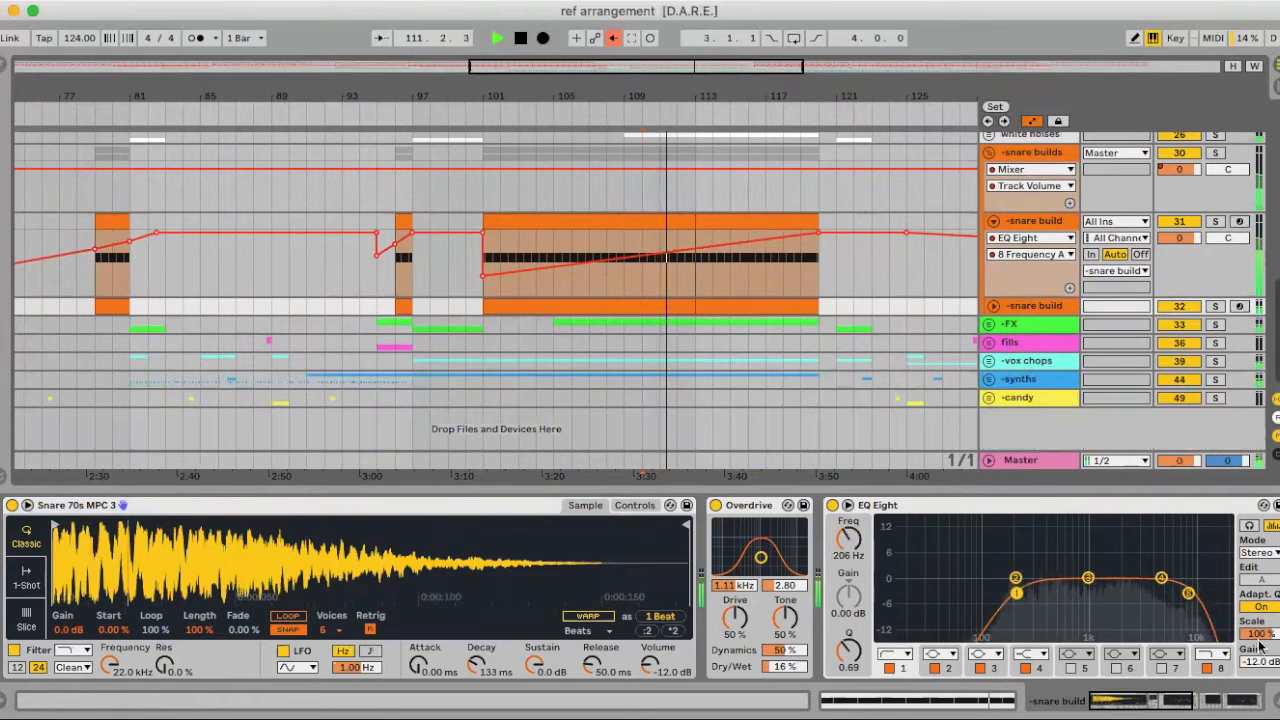
click(1277, 699)
scroll(1028, 400, up, 1)
click(993, 452)
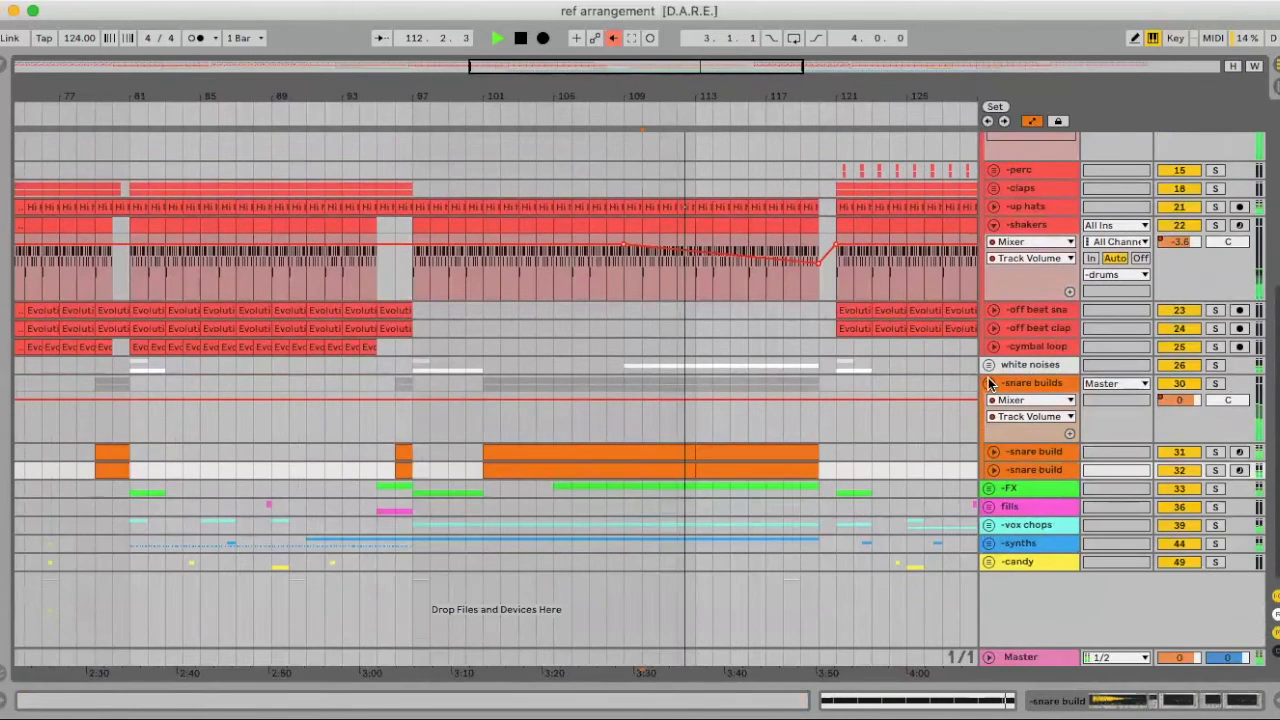
click(989, 384)
scroll(930, 420, up, 3)
key(space)
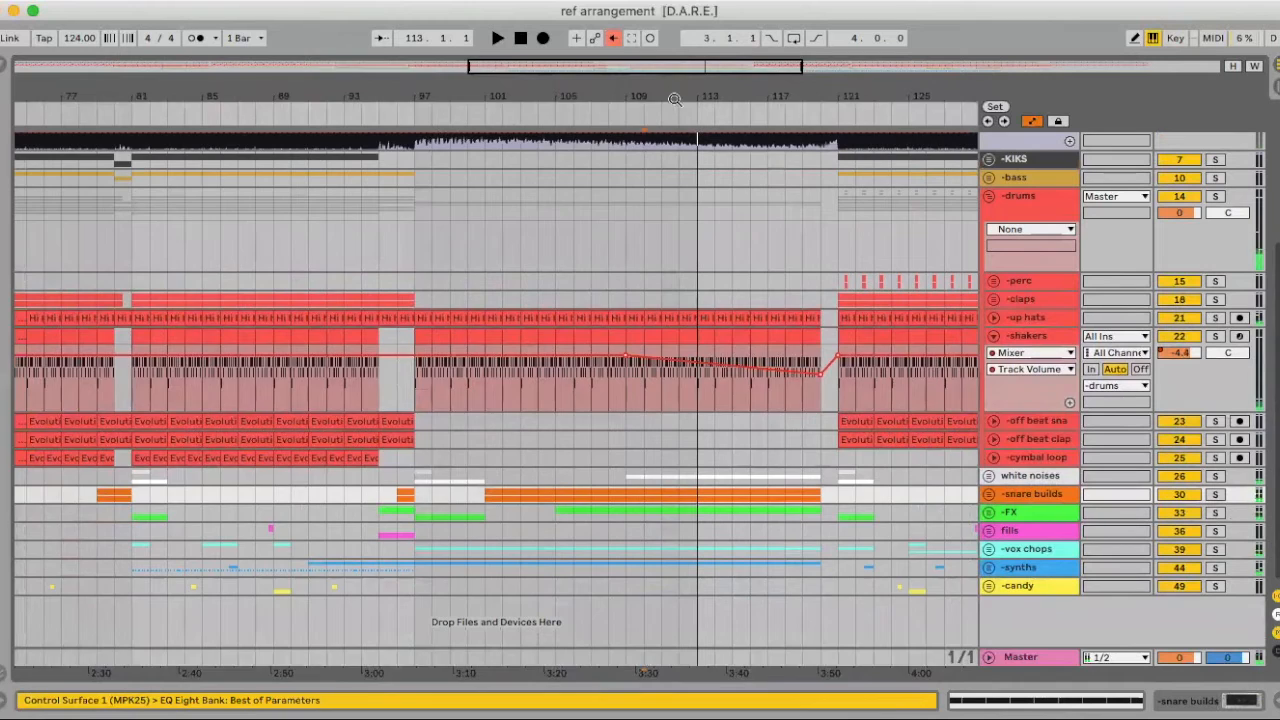
Collapse the -shakers track and delete the 16th NOTE SHAKERS note track.
drag(675, 100, 674, 120)
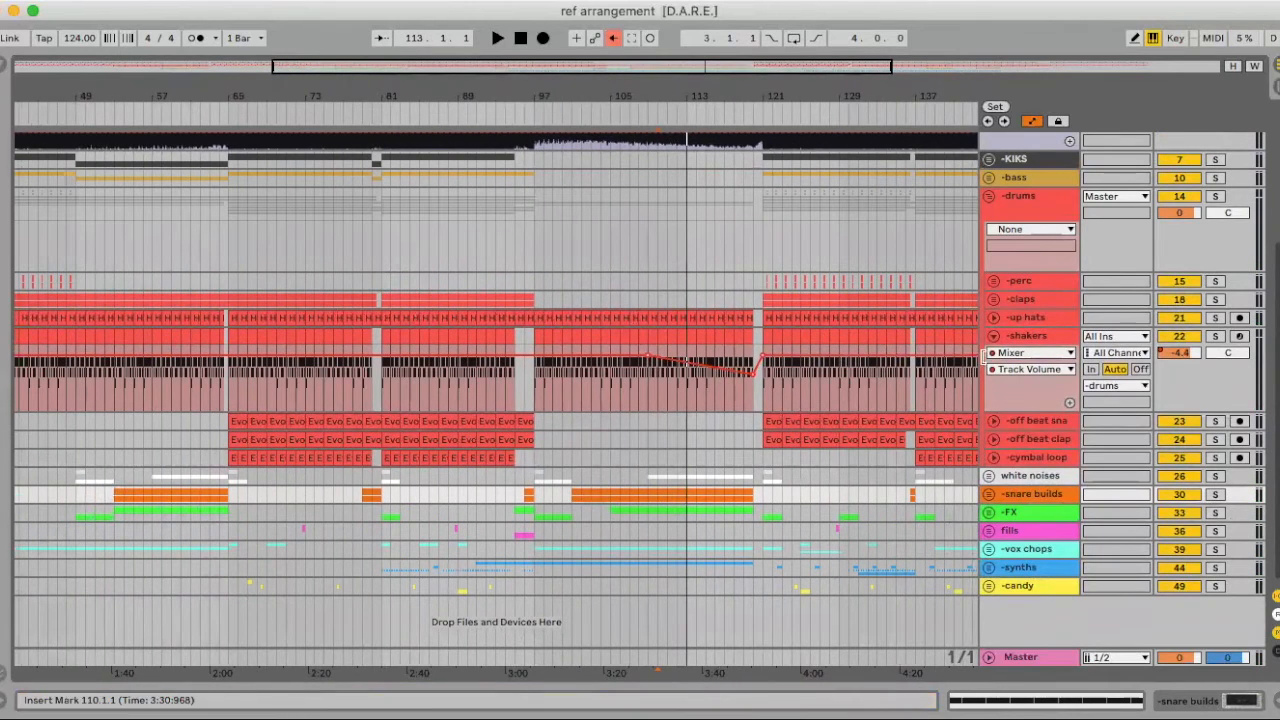
click(993, 338)
scroll(1067, 155, up, 5)
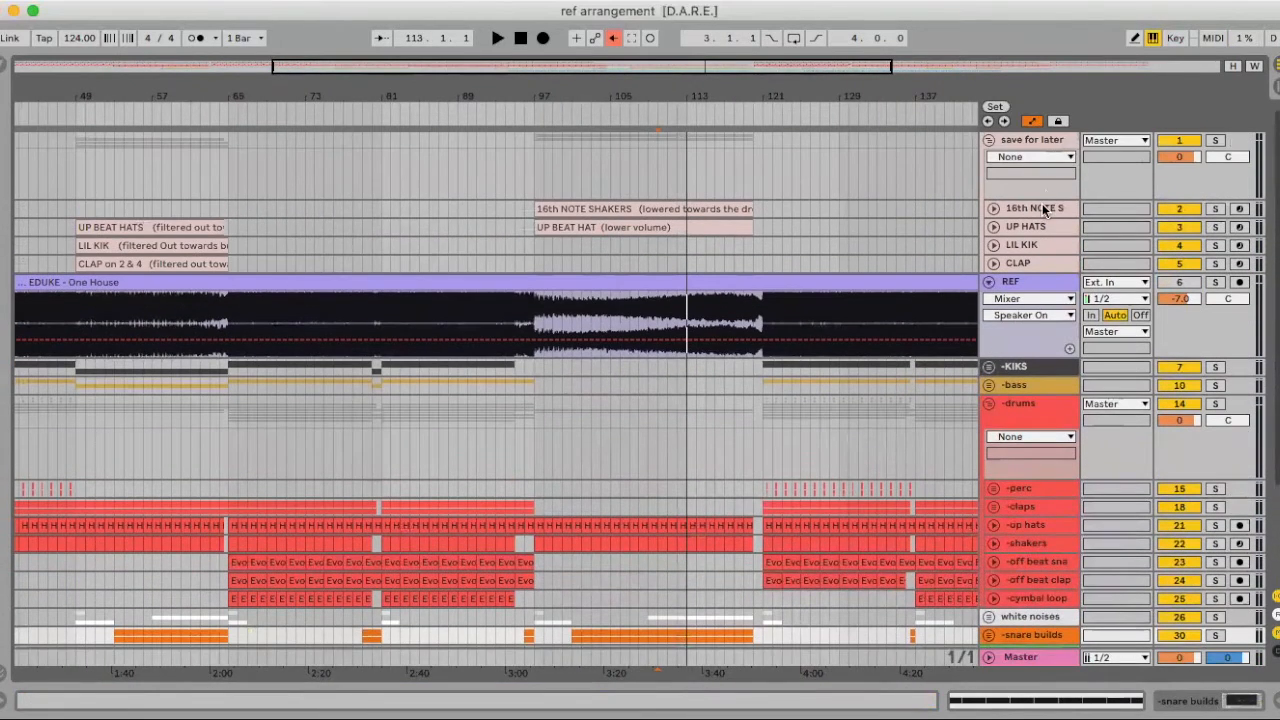
click(1044, 210)
key(Delete)
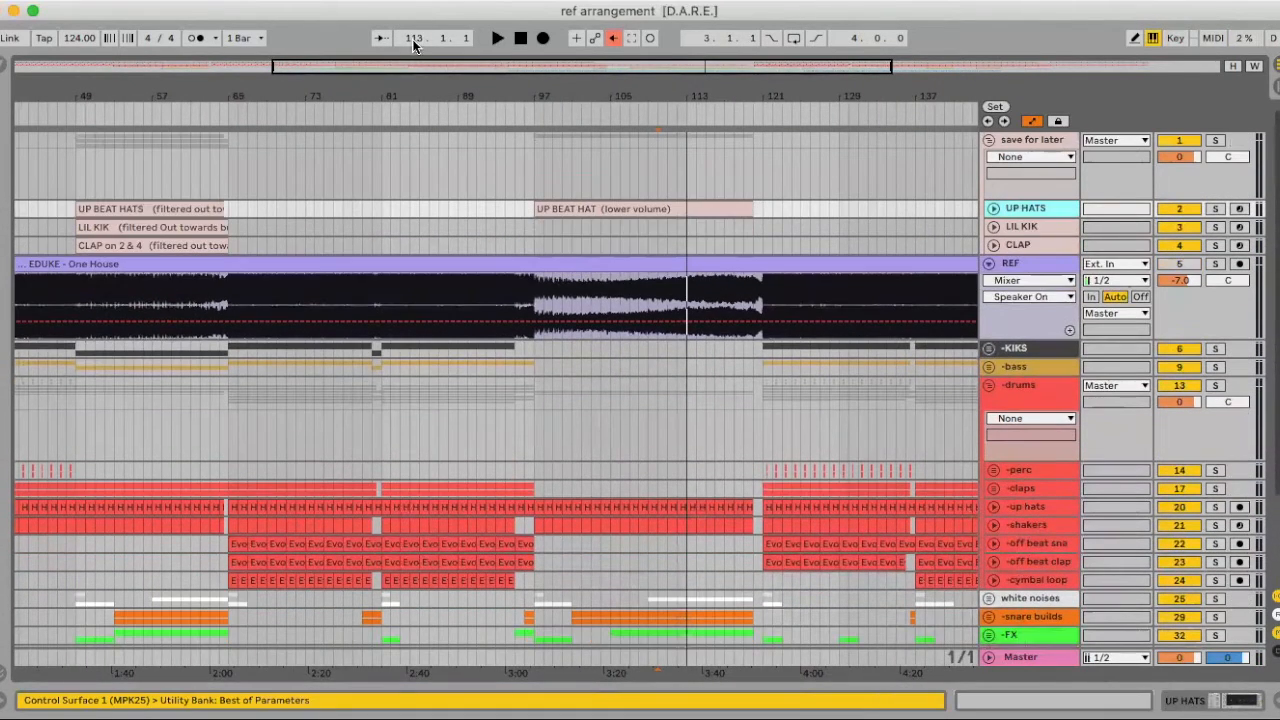
Expand the -up hats track in the -drums group and show its Track Volume automation.
scroll(434, 151, down, 1)
scroll(434, 151, left, 3)
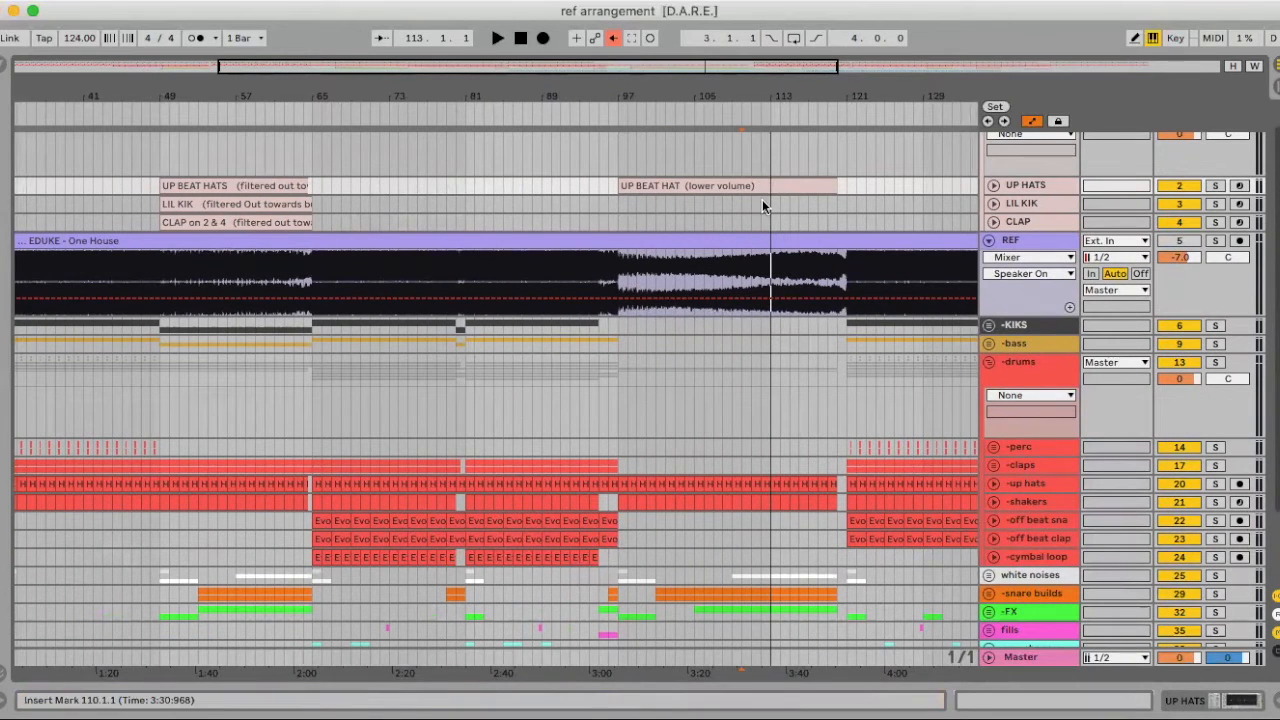
scroll(850, 290, down, 4)
click(989, 391)
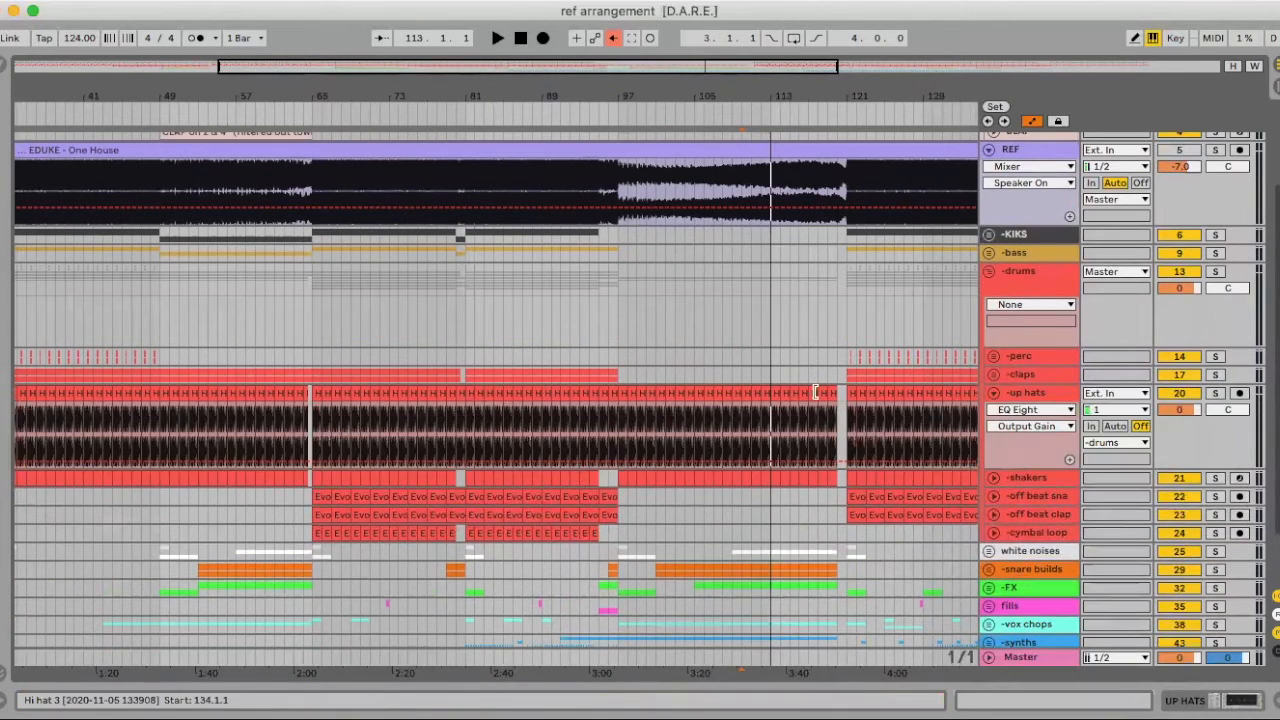
scroll(1100, 360, down, 3)
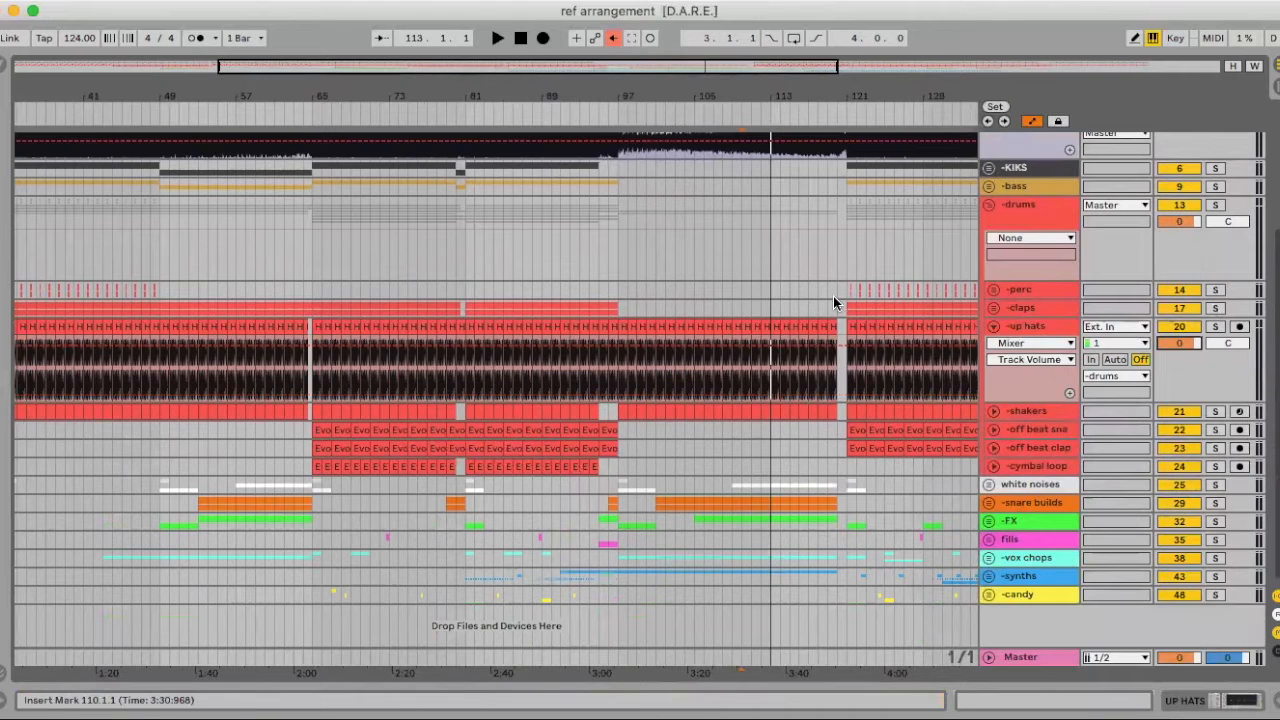
Add a Track Volume breakpoint on -up hats near bar 121, then solo the REF track and audition it from bar 118.
click(843, 344)
scroll(756, 191, up, 3)
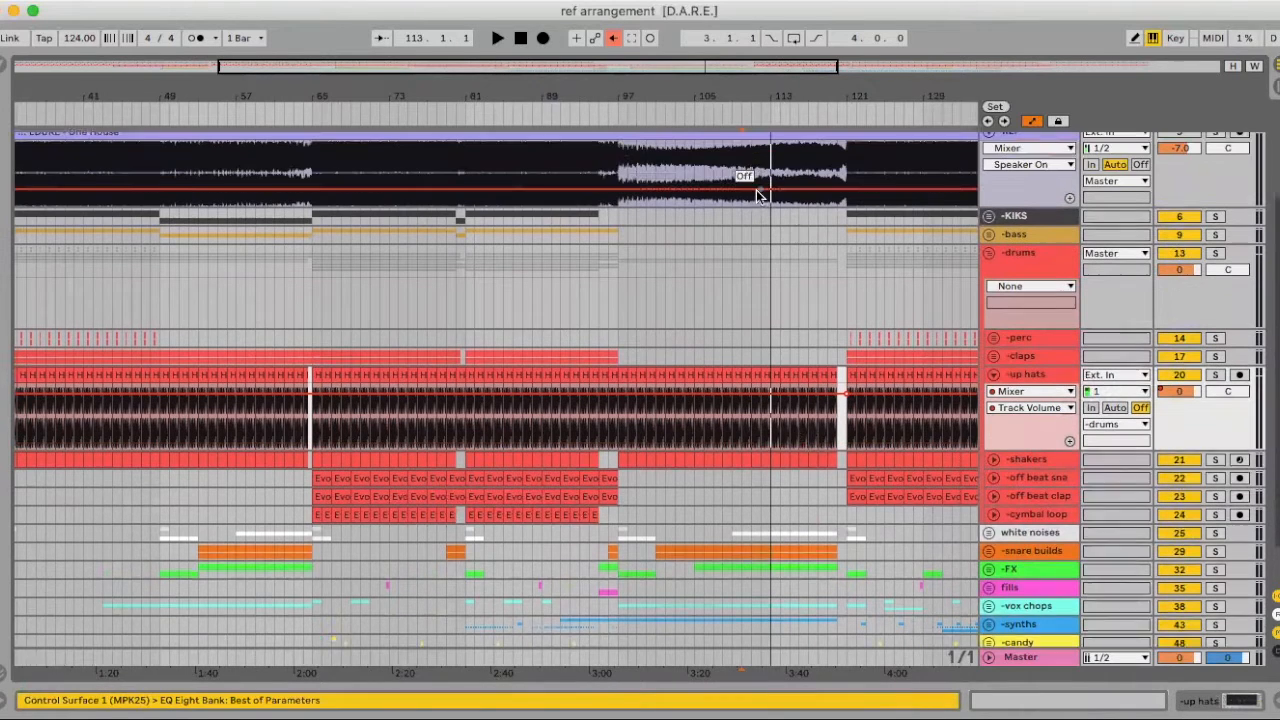
click(816, 241)
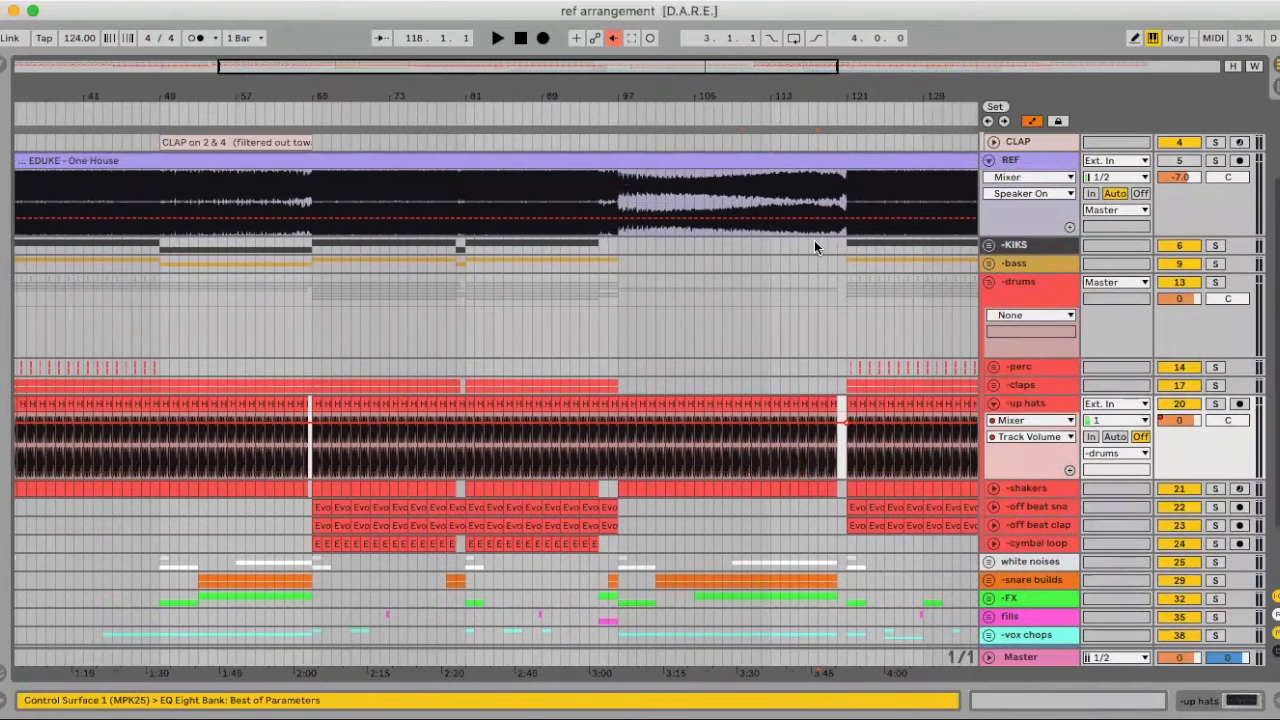
click(1215, 161)
key(space)
key(space)
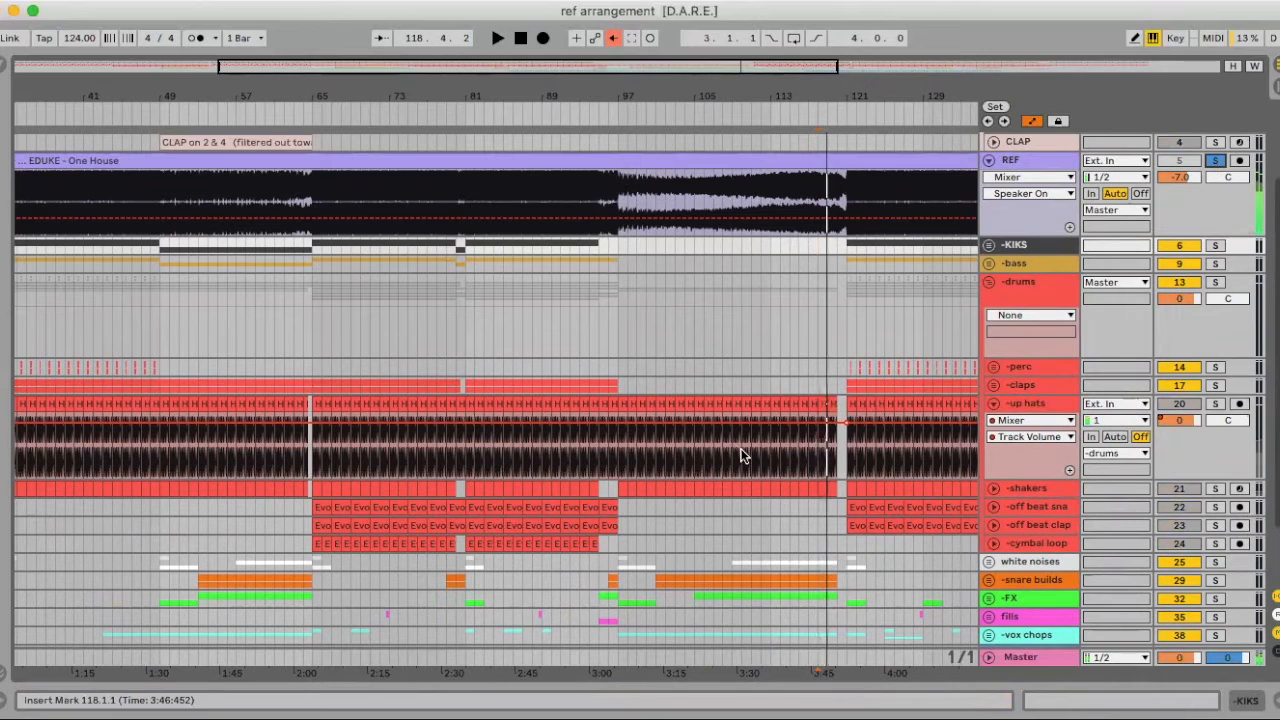
Ramp the -up hats Track Volume down from bar 109 to about -3.6 dB near bar 120, comparing playback with the soloed reference.
click(820, 435)
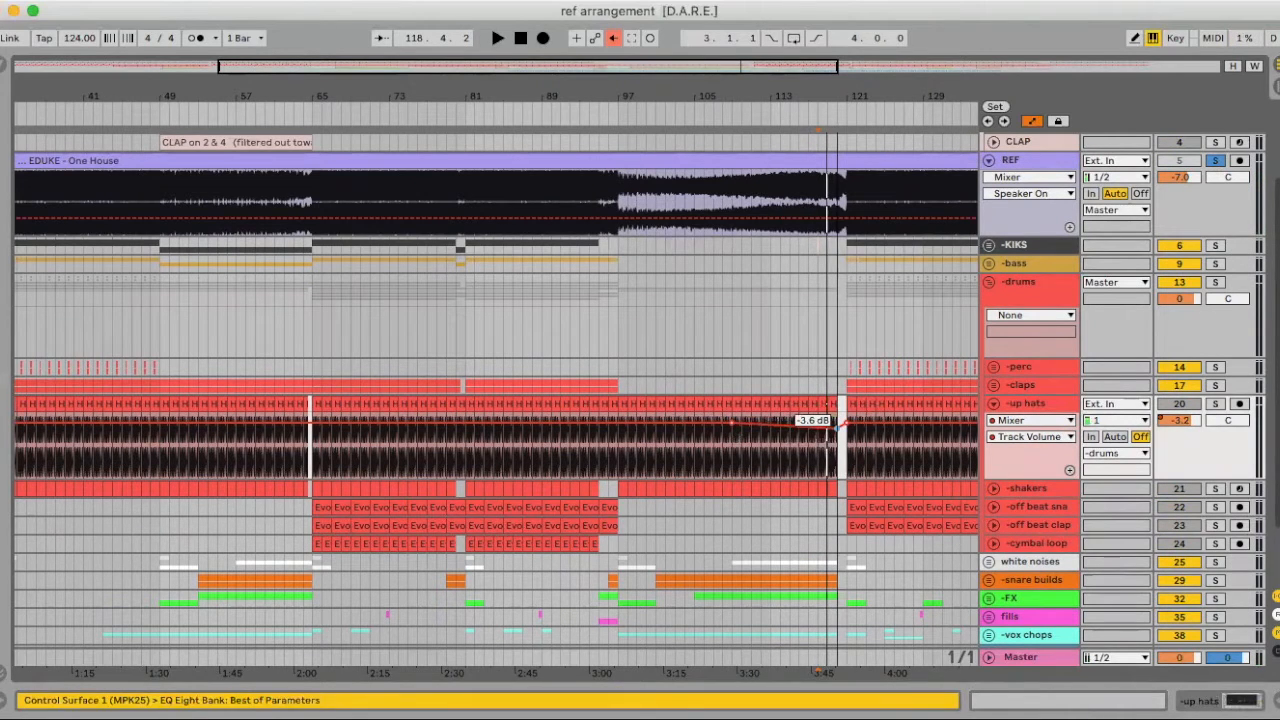
click(775, 442)
key(space)
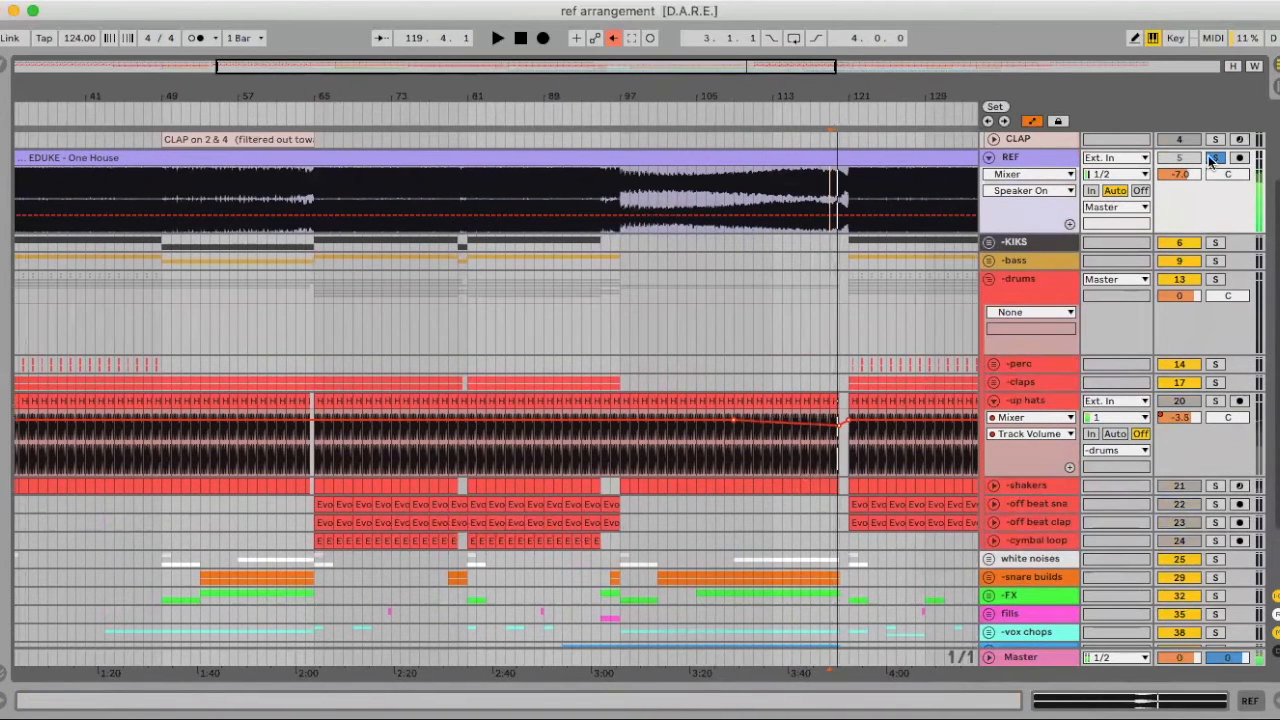
click(1215, 157)
key(space)
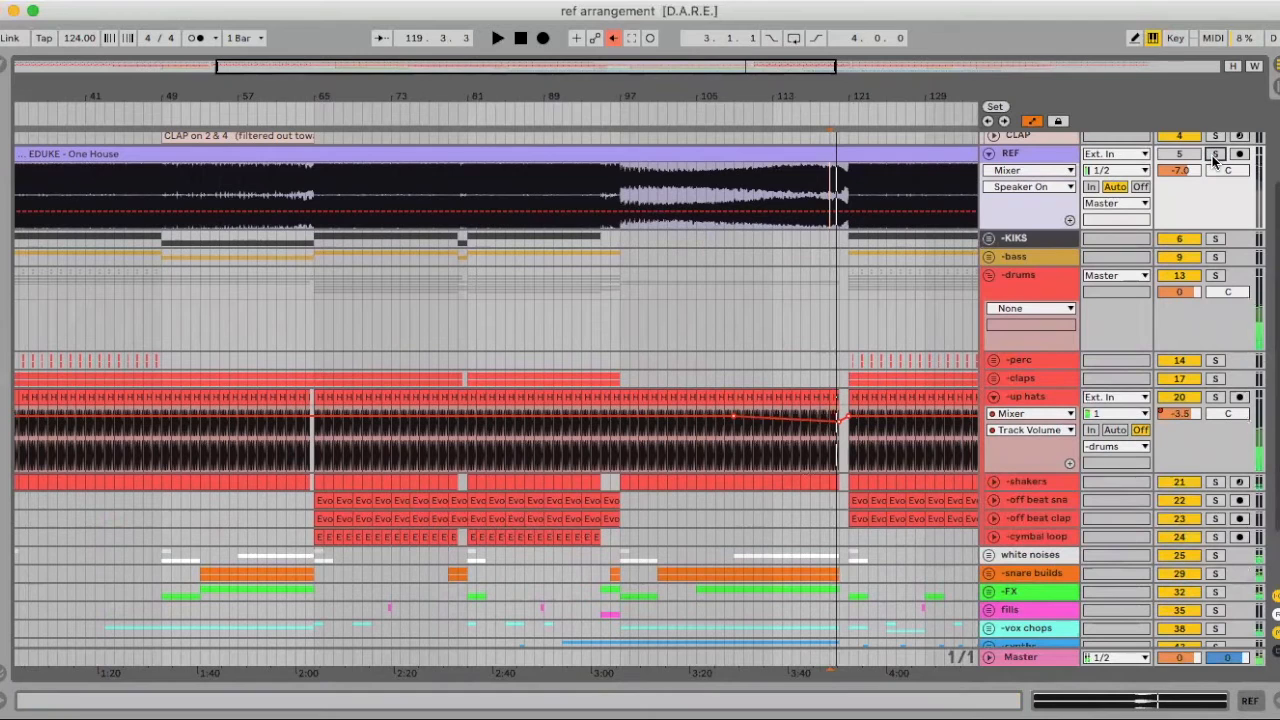
click(1215, 155)
Collapse the -up hats track.
key(shift+Tab)
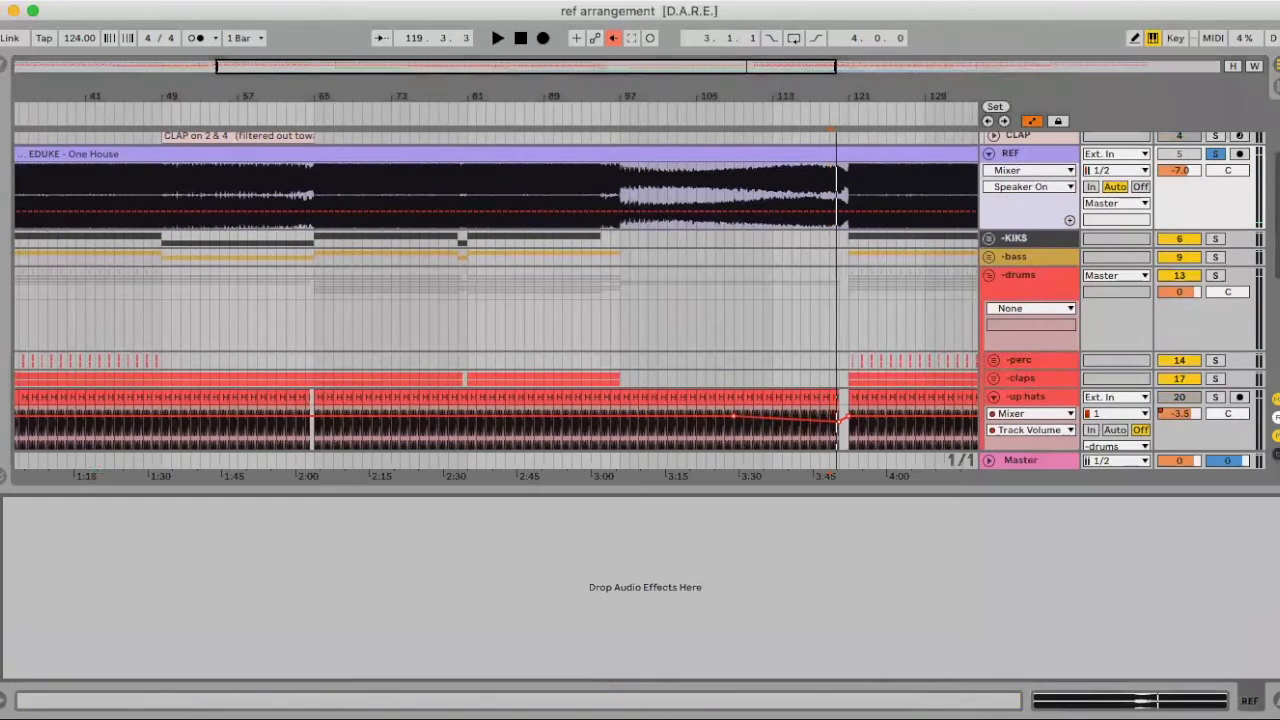
click(993, 397)
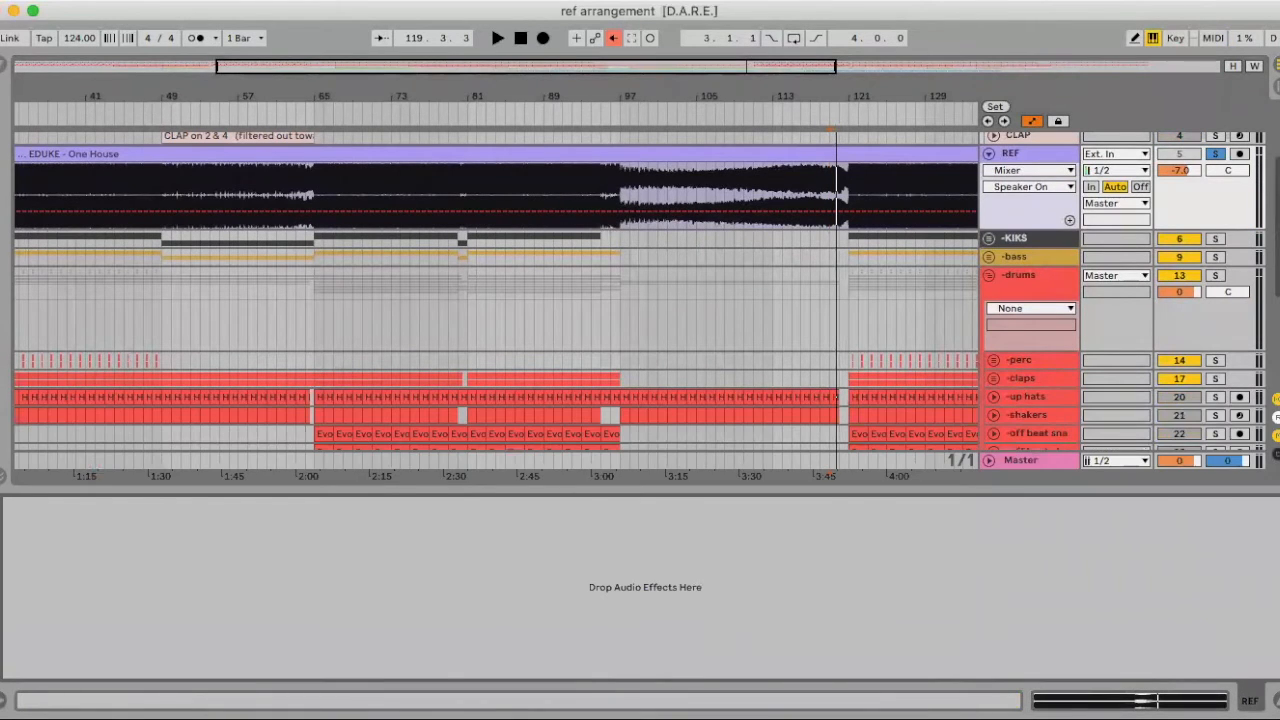
key(shift+Tab)
scroll(1049, 290, up, 3)
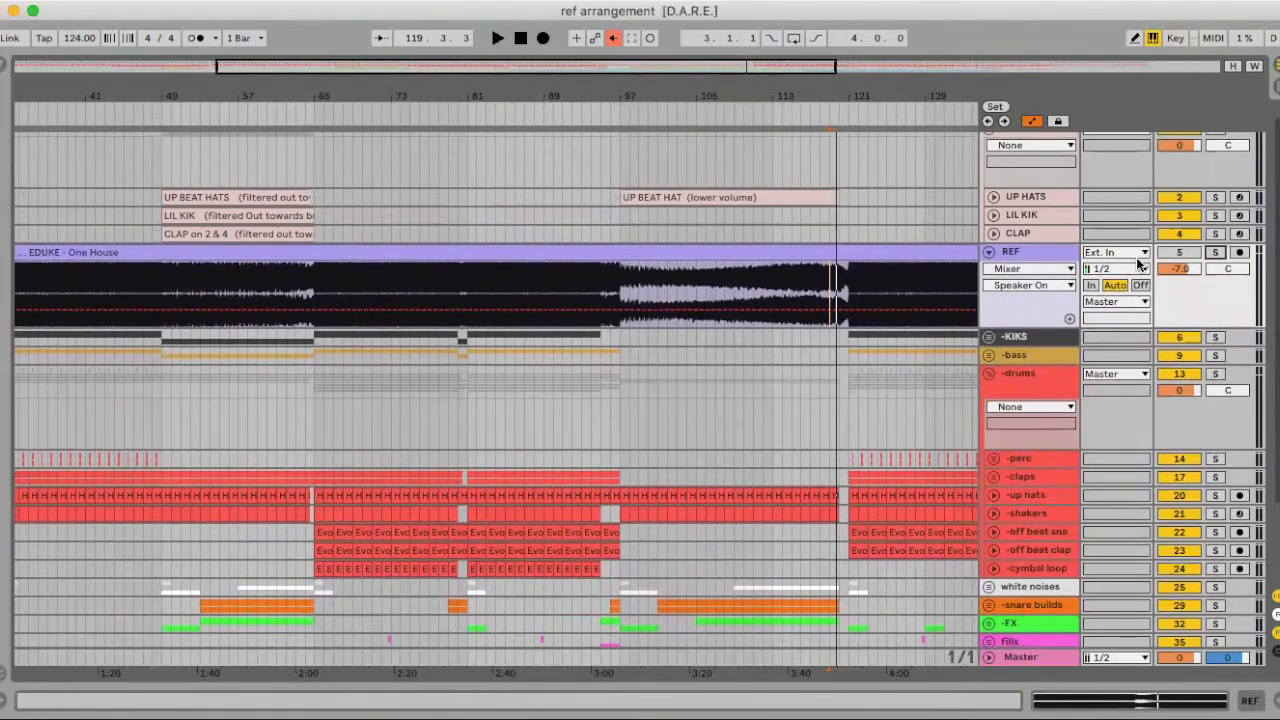
Expand the -up hats track around bars 49 to 65 and enable band 8 of its EQ Eight at 22.0 kHz.
scroll(795, 325, left, 5)
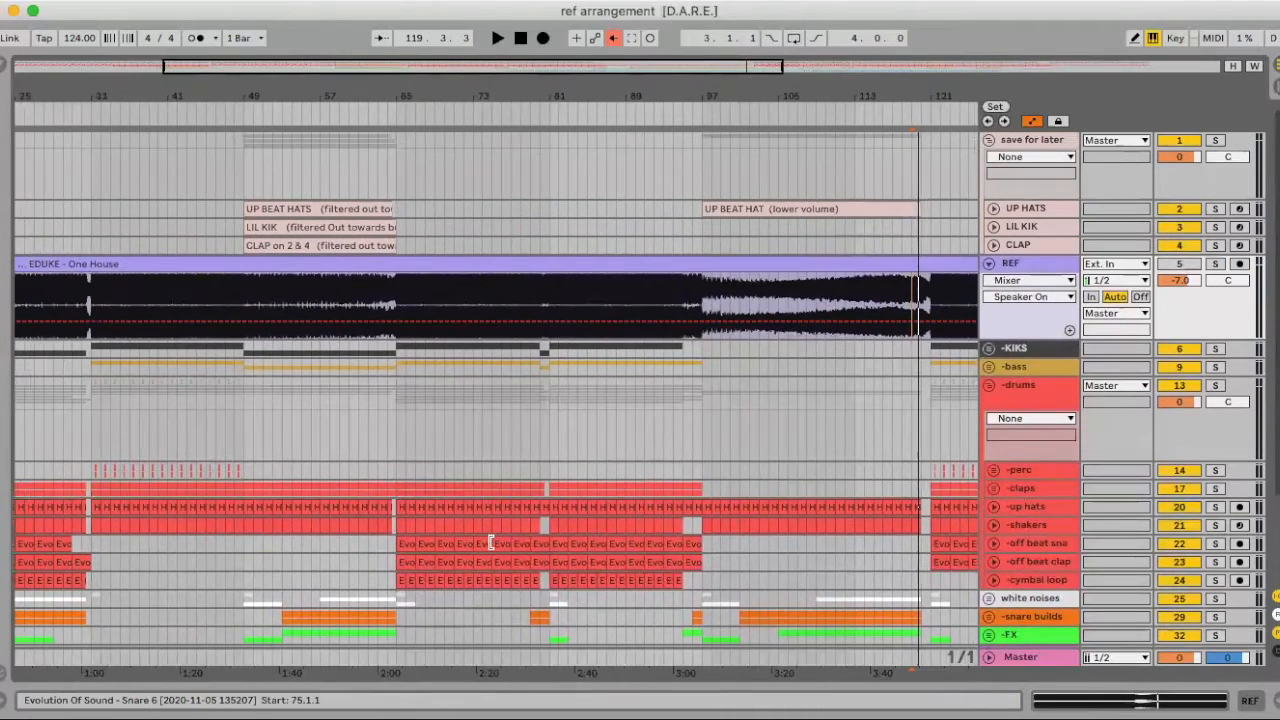
scroll(490, 543, left, 3)
scroll(490, 543, down, 1)
click(993, 492)
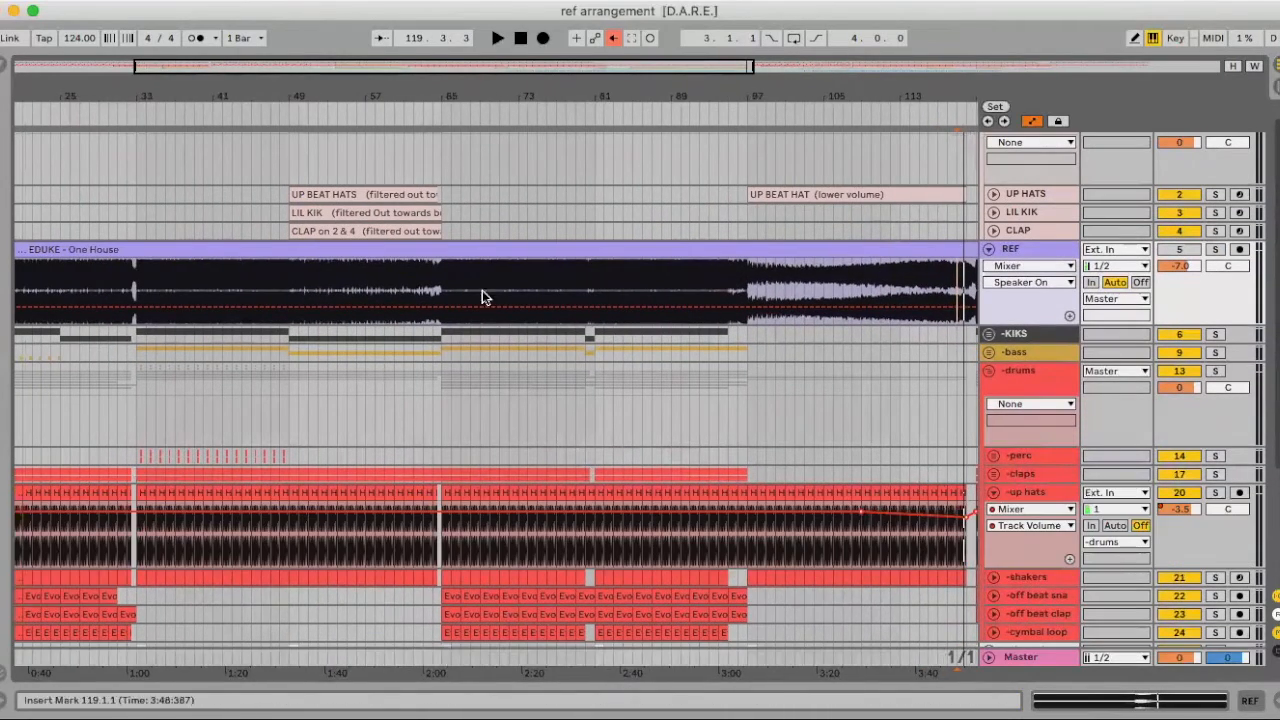
drag(360, 102, 363, 130)
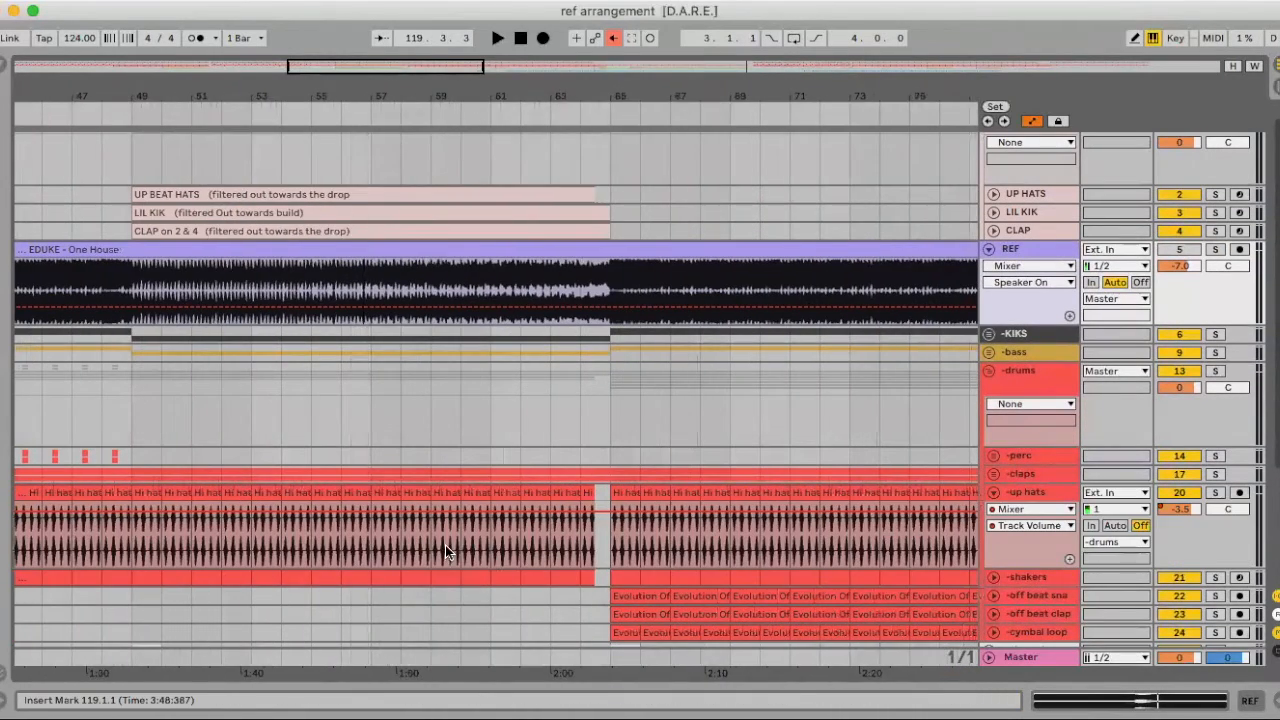
scroll(445, 545, down, 5)
scroll(445, 545, up, 2)
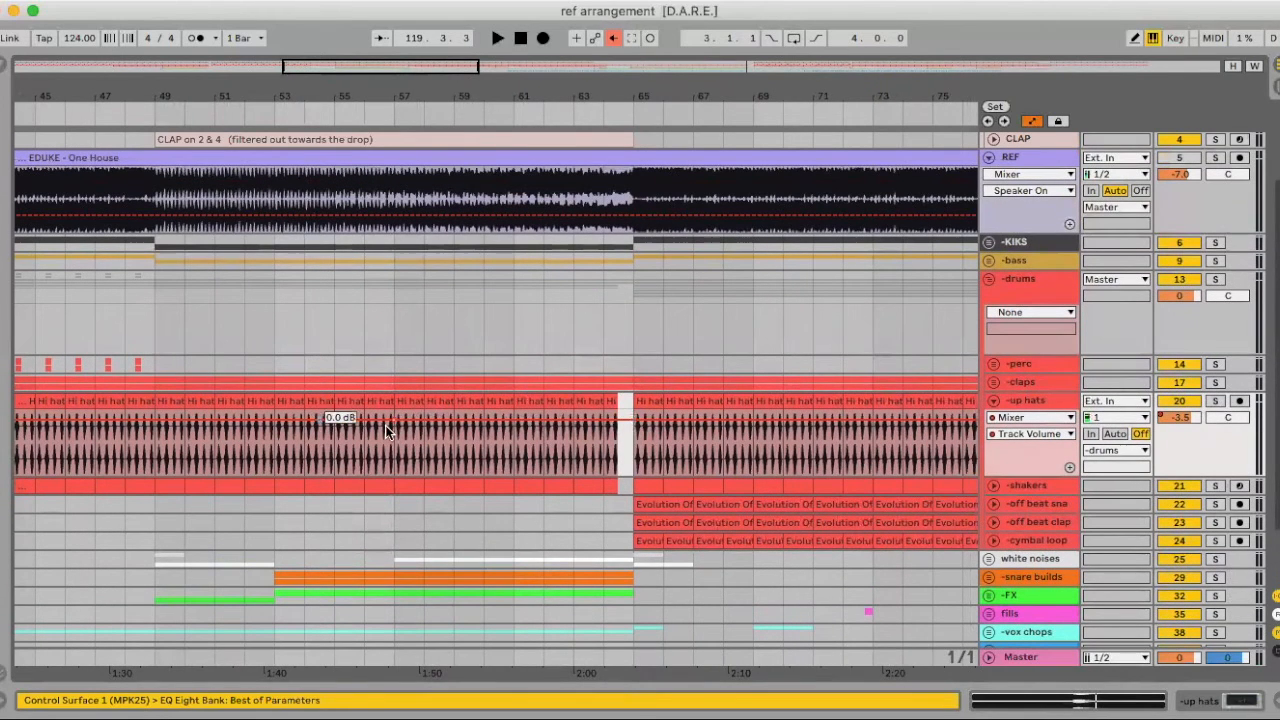
double_click(1053, 398)
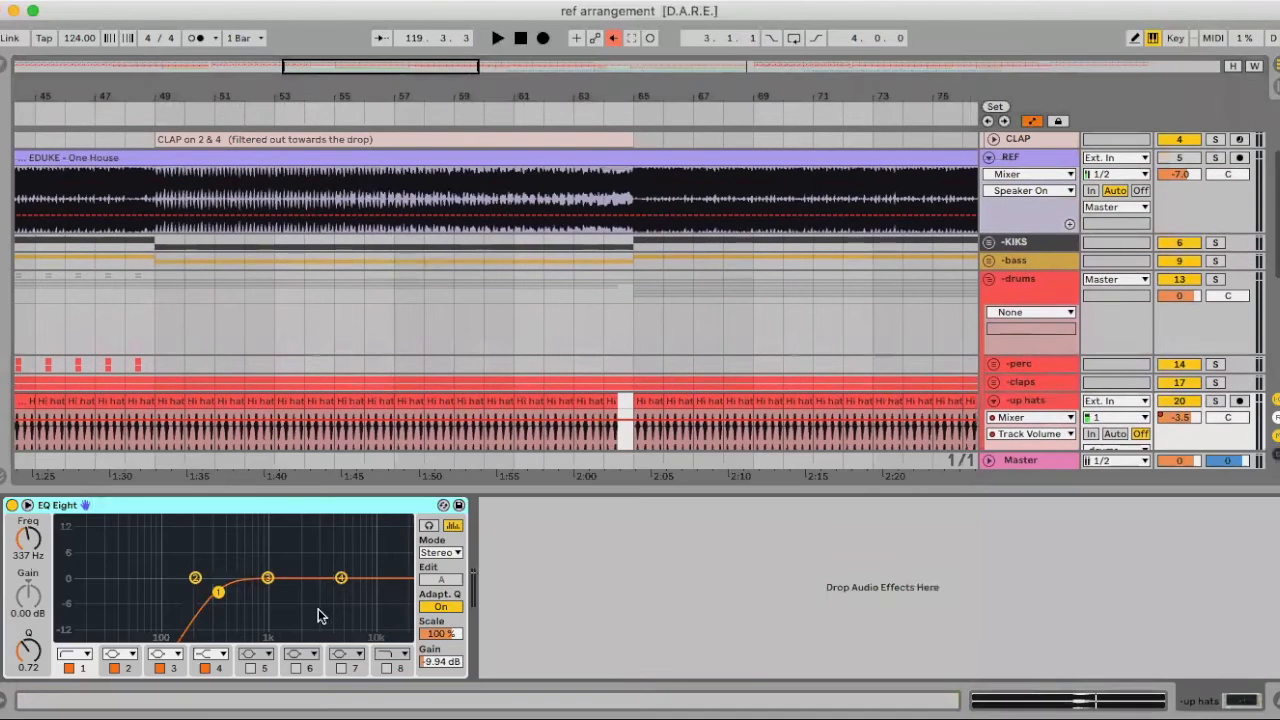
click(388, 668)
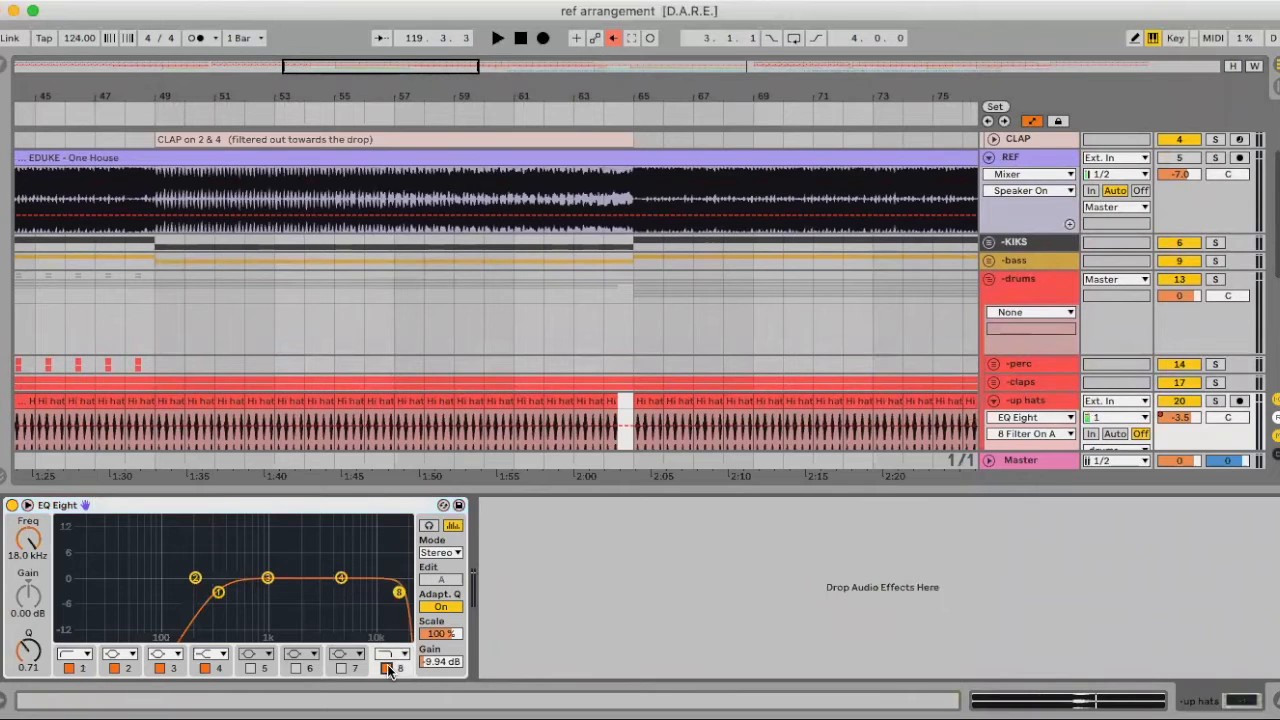
drag(30, 545, 30, 530)
Automate 8 Frequency on -up hats down from bar 57 to about 4.41 kHz before bar 65, returning to 22 kHz, and audition it.
scroll(600, 330, down, 4)
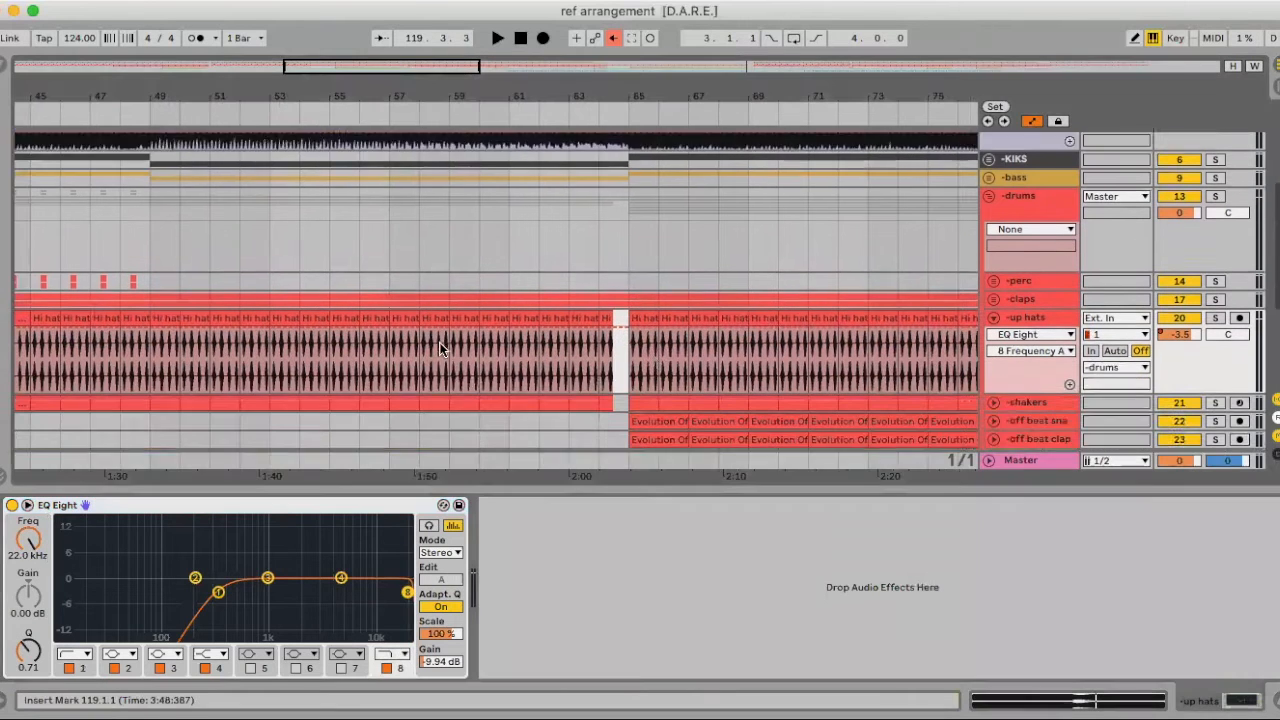
click(614, 304)
click(630, 303)
scroll(445, 319, down, 5)
scroll(430, 290, up, 1)
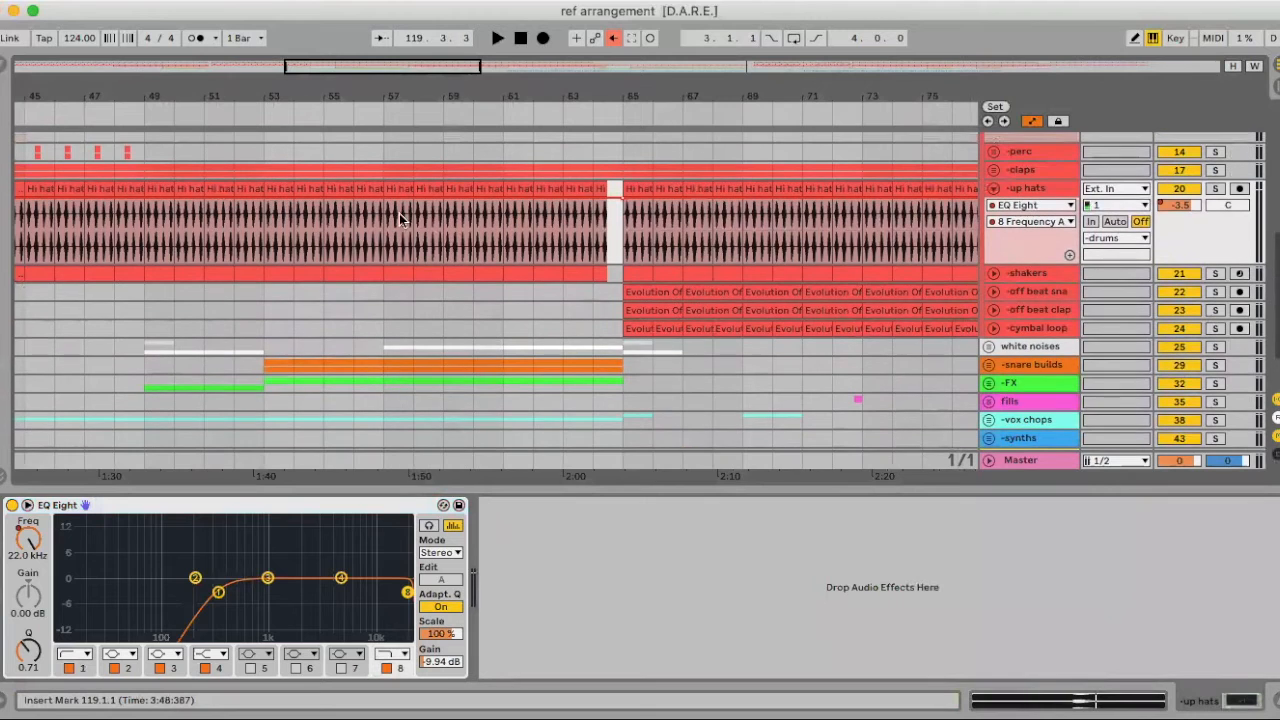
scroll(534, 249, up, 3)
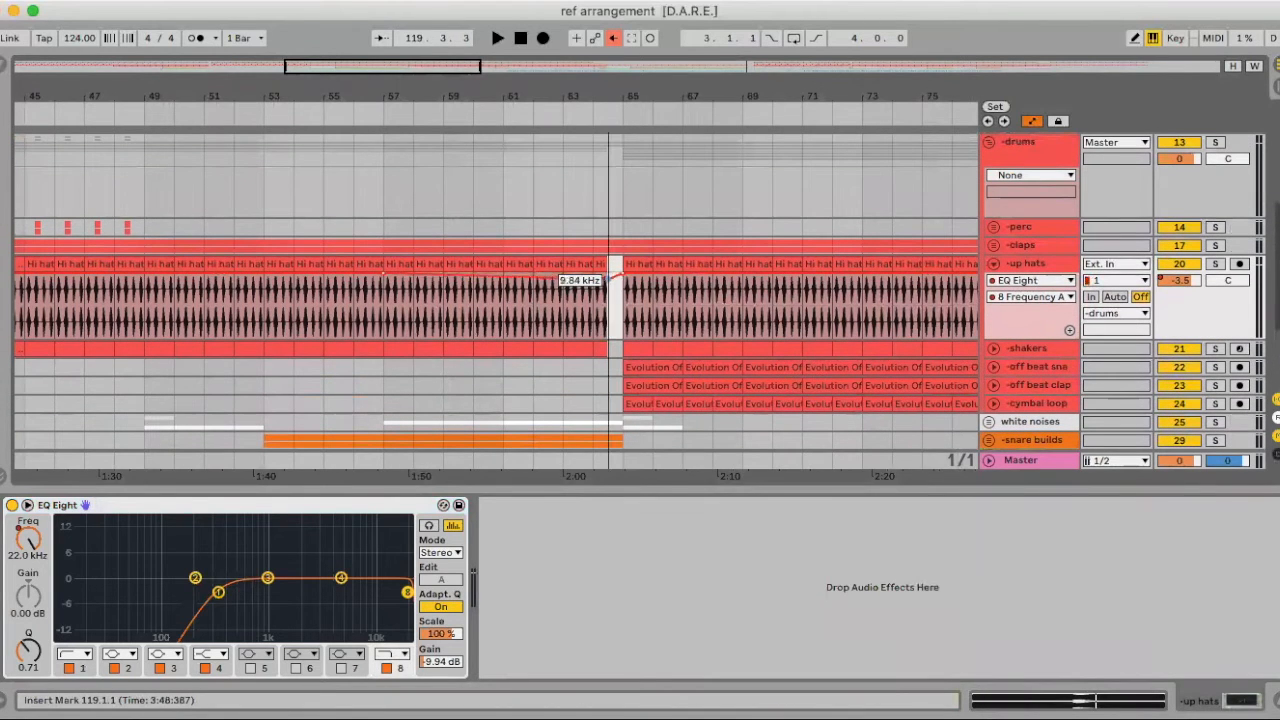
click(527, 330)
key(space)
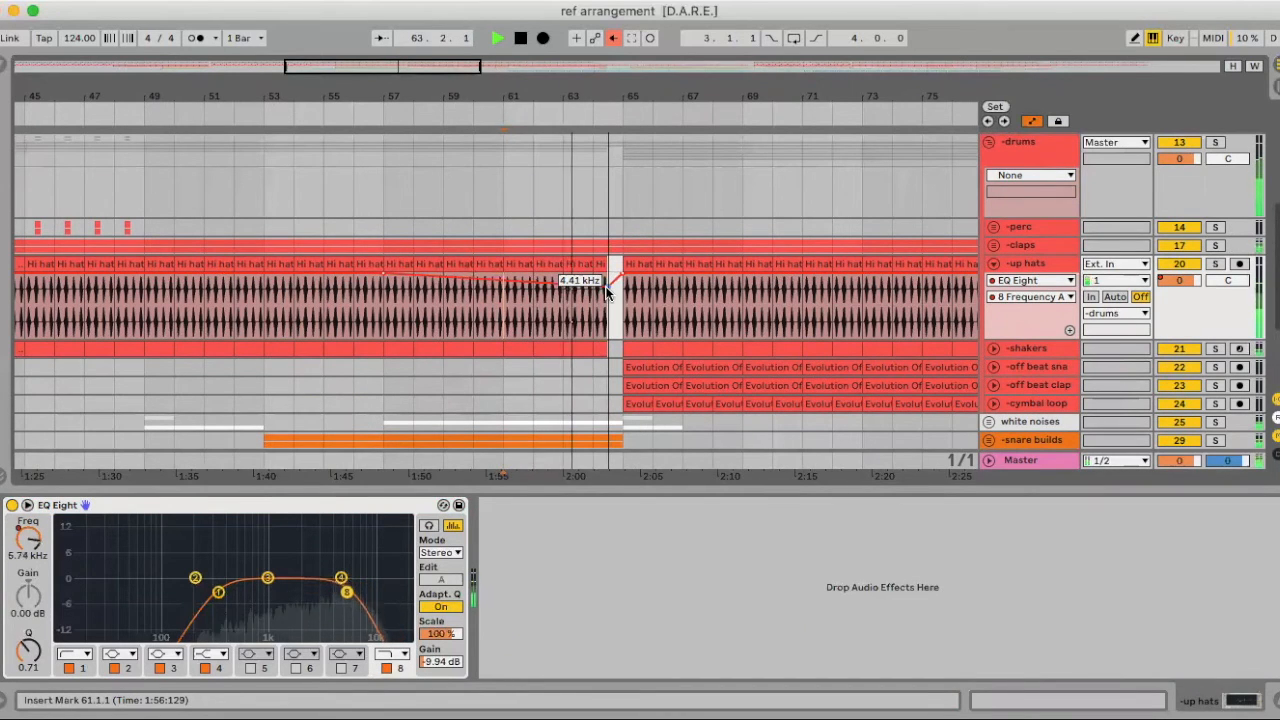
key(space)
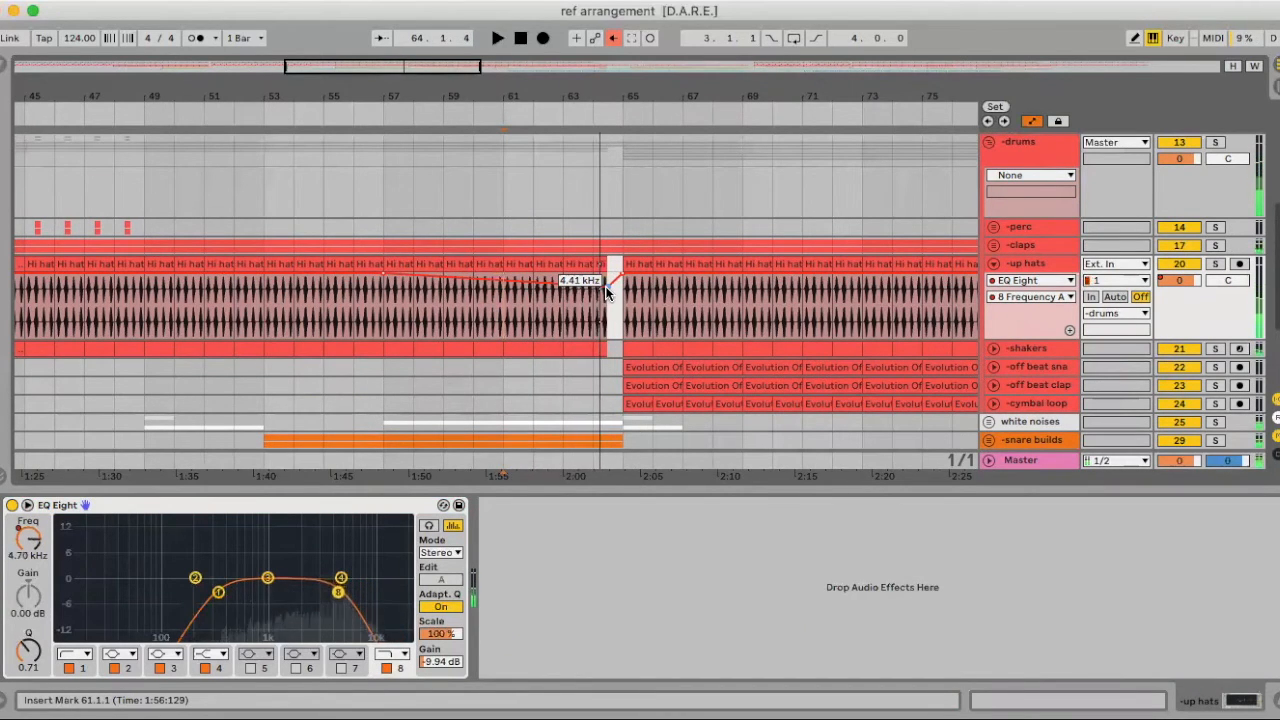
Automate the EQ Eight's 1 Frequency on -up hats from 330 Hz at bar 57 up to about 1 kHz before bar 65, and audition it.
click(217, 593)
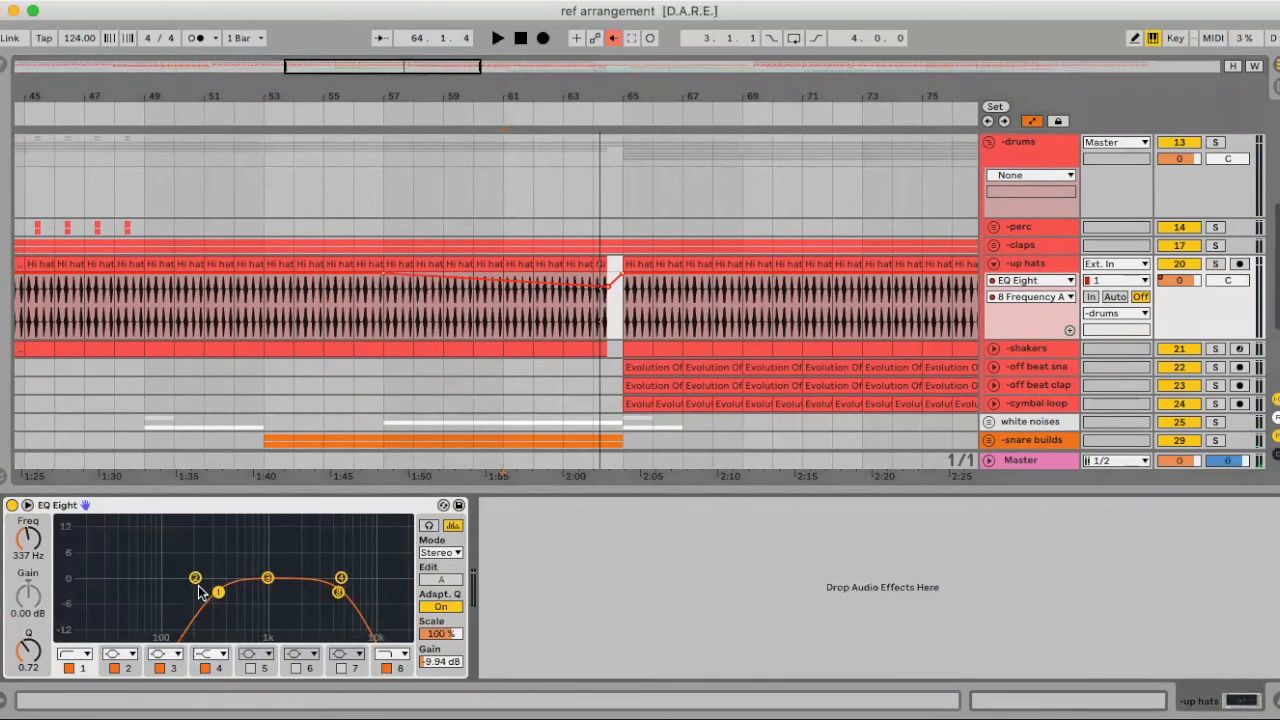
click(22, 545)
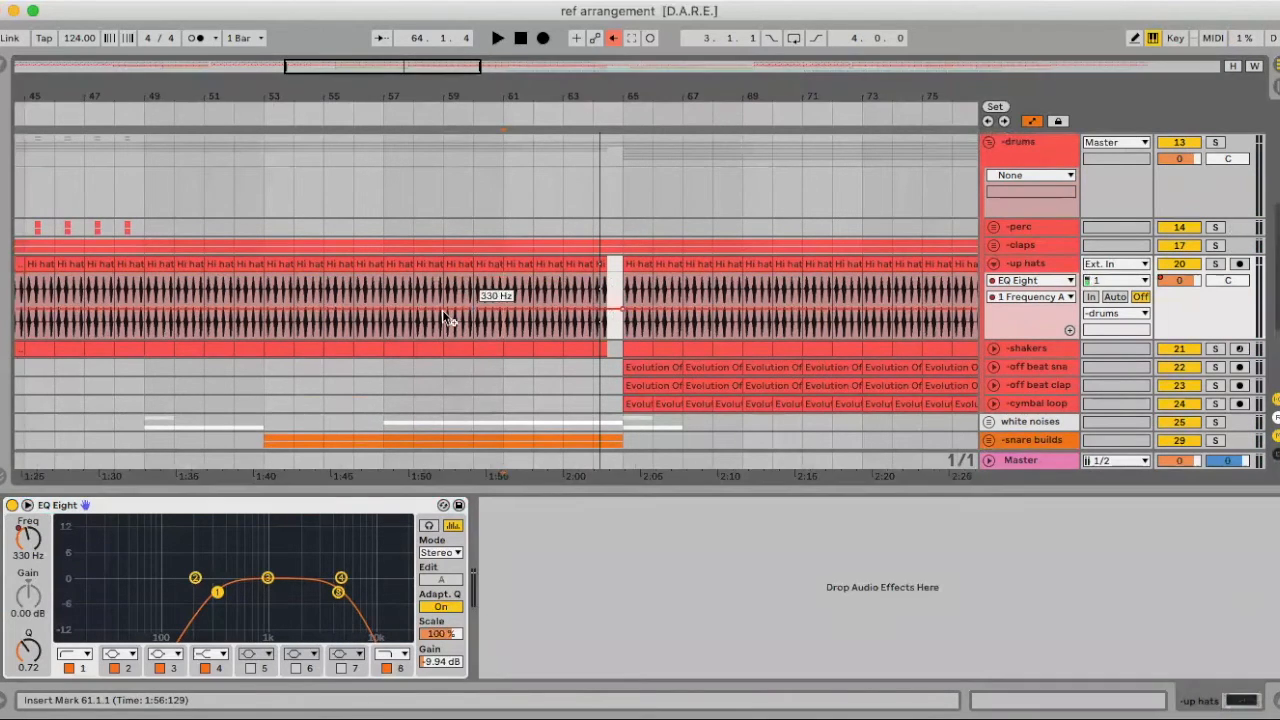
drag(608, 312, 606, 301)
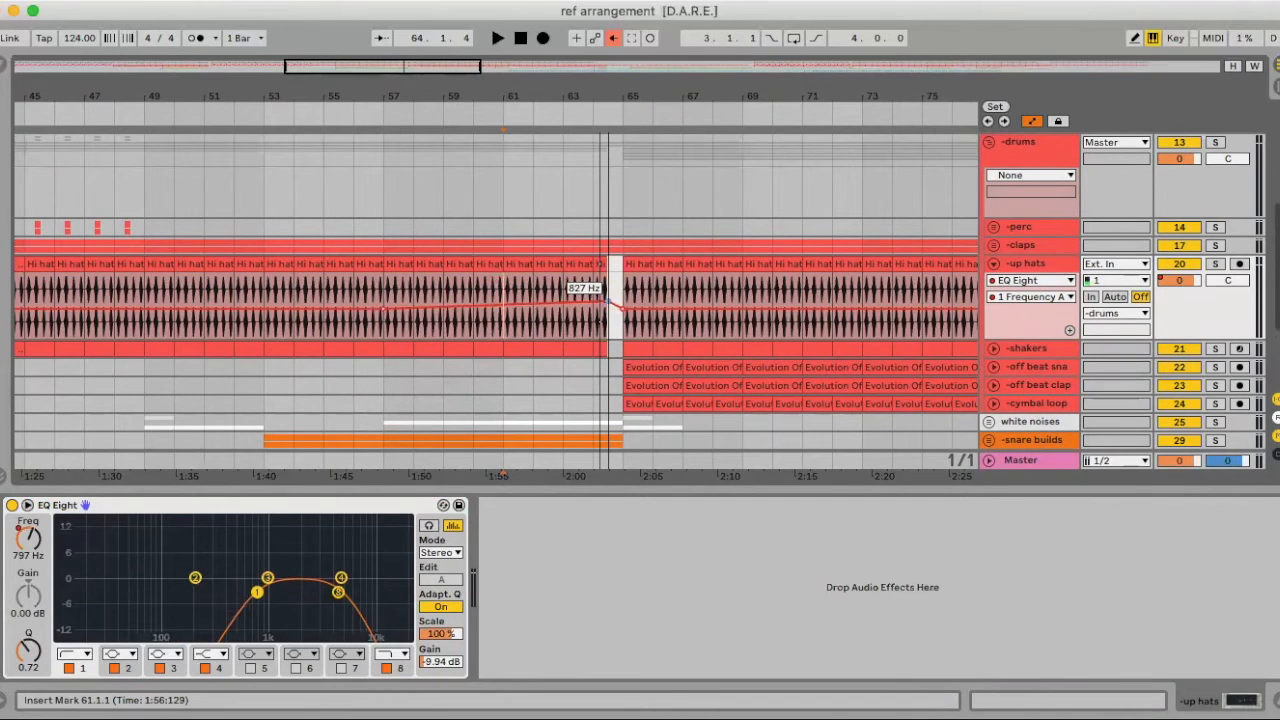
drag(606, 300, 606, 296)
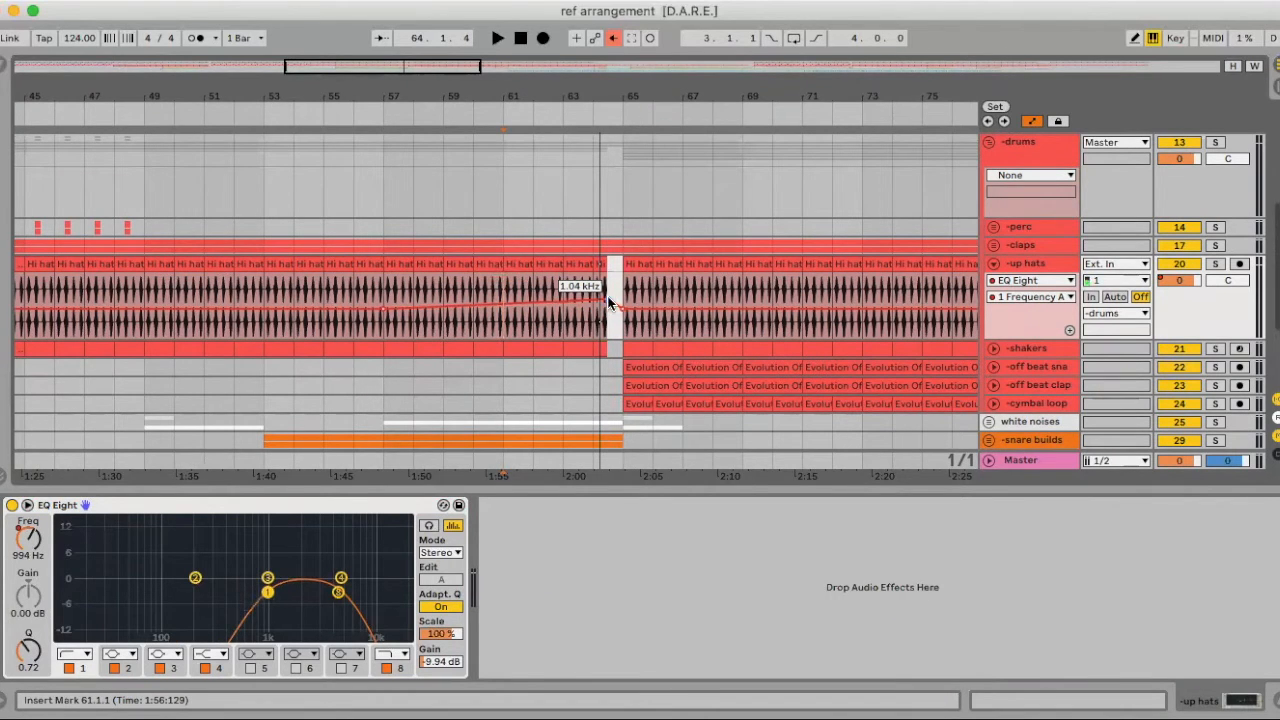
key(space)
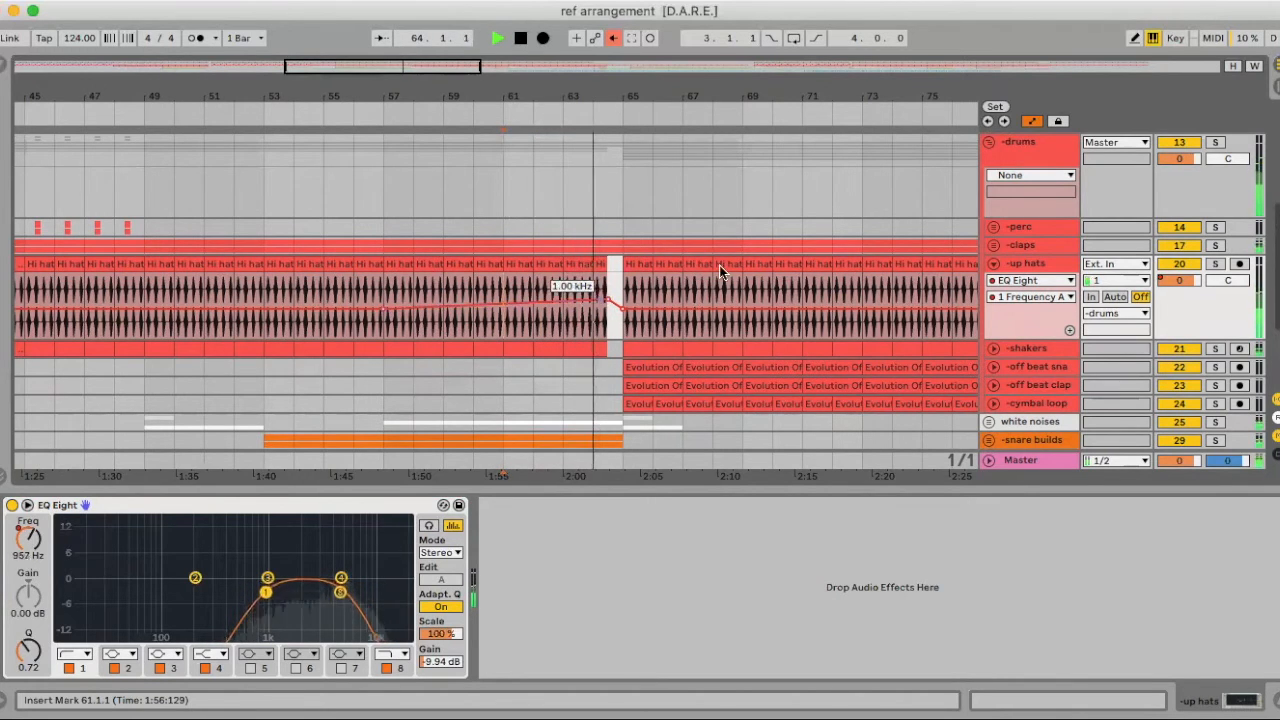
key(space)
Collapse the -up hats track and delete the UP HATS note track.
click(993, 264)
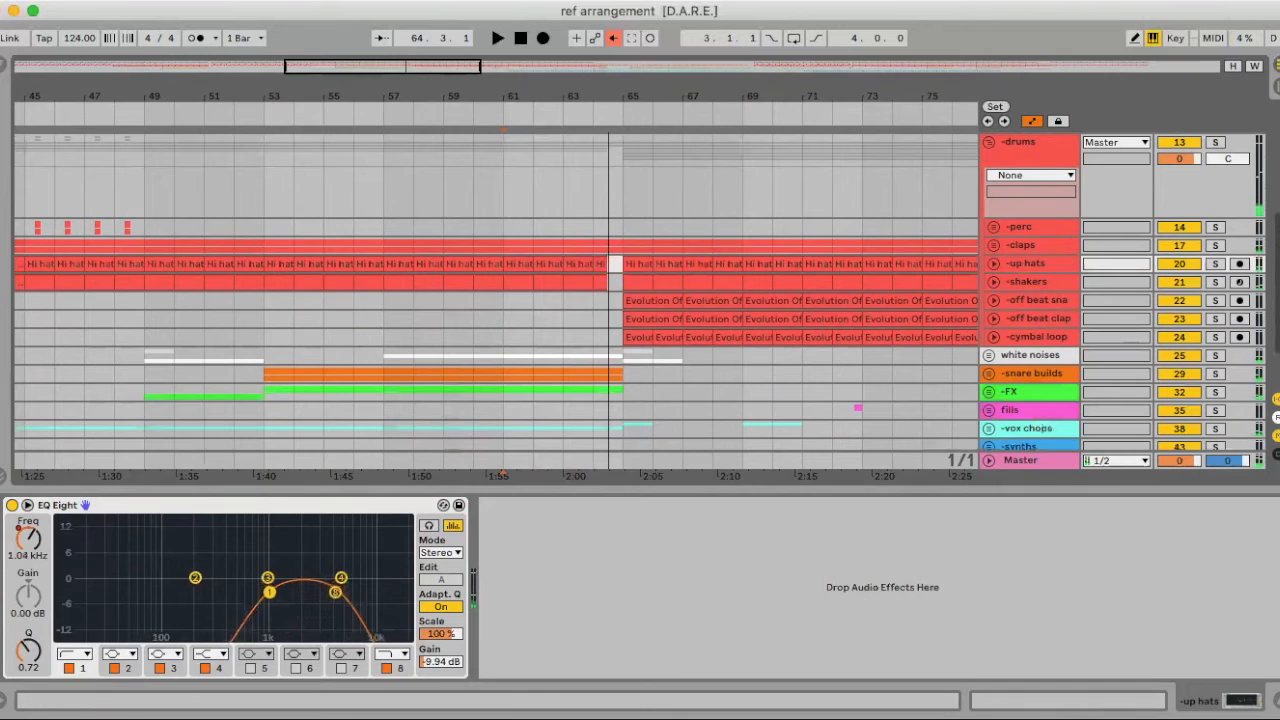
scroll(622, 258, down, 5)
scroll(626, 257, up, 5)
click(1029, 209)
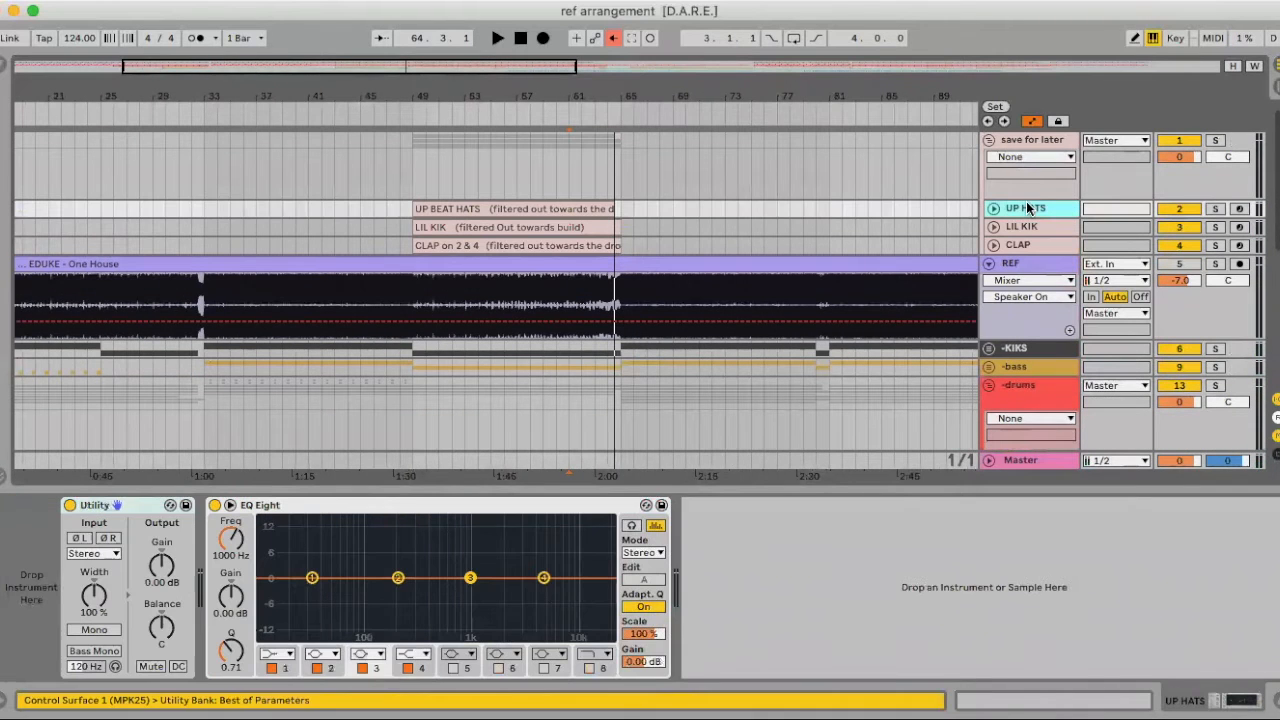
key(BackSpace)
Unfold the -KIKS group with the device view hidden, and fold the -drums group.
drag(471, 97, 471, 70)
scroll(573, 207, right, 5)
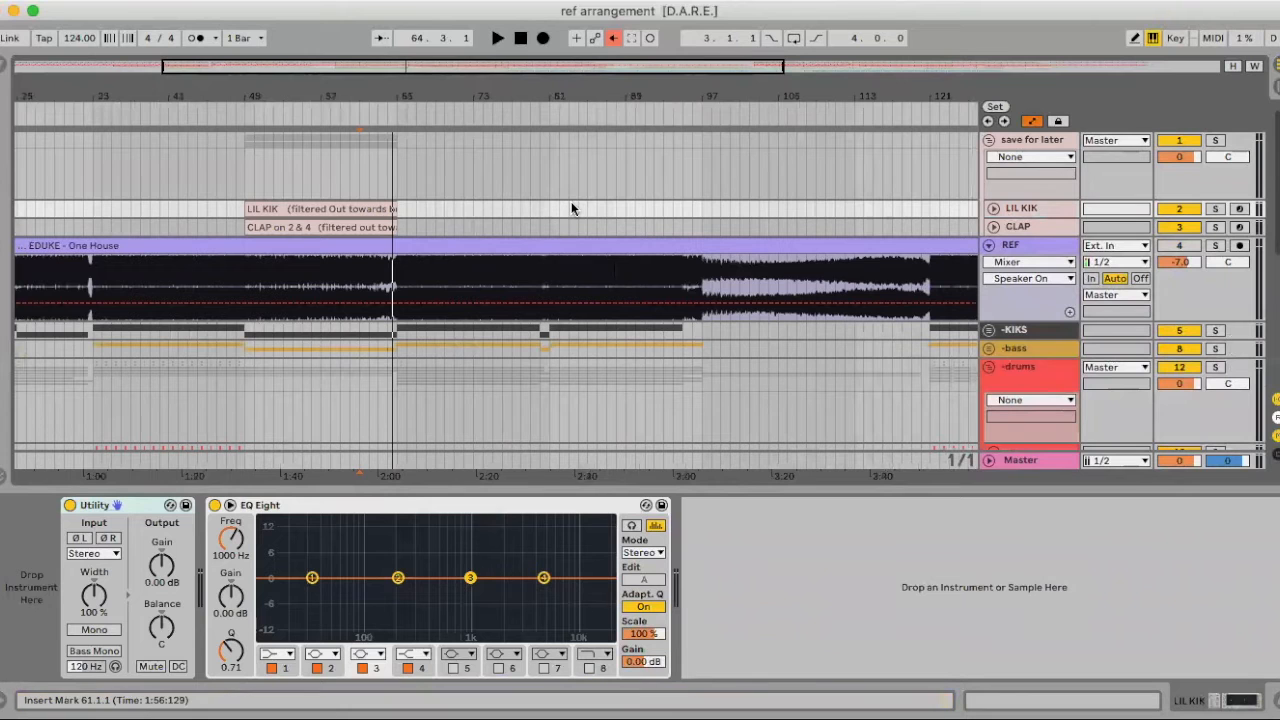
scroll(405, 209, right, 5)
scroll(405, 209, left, 5)
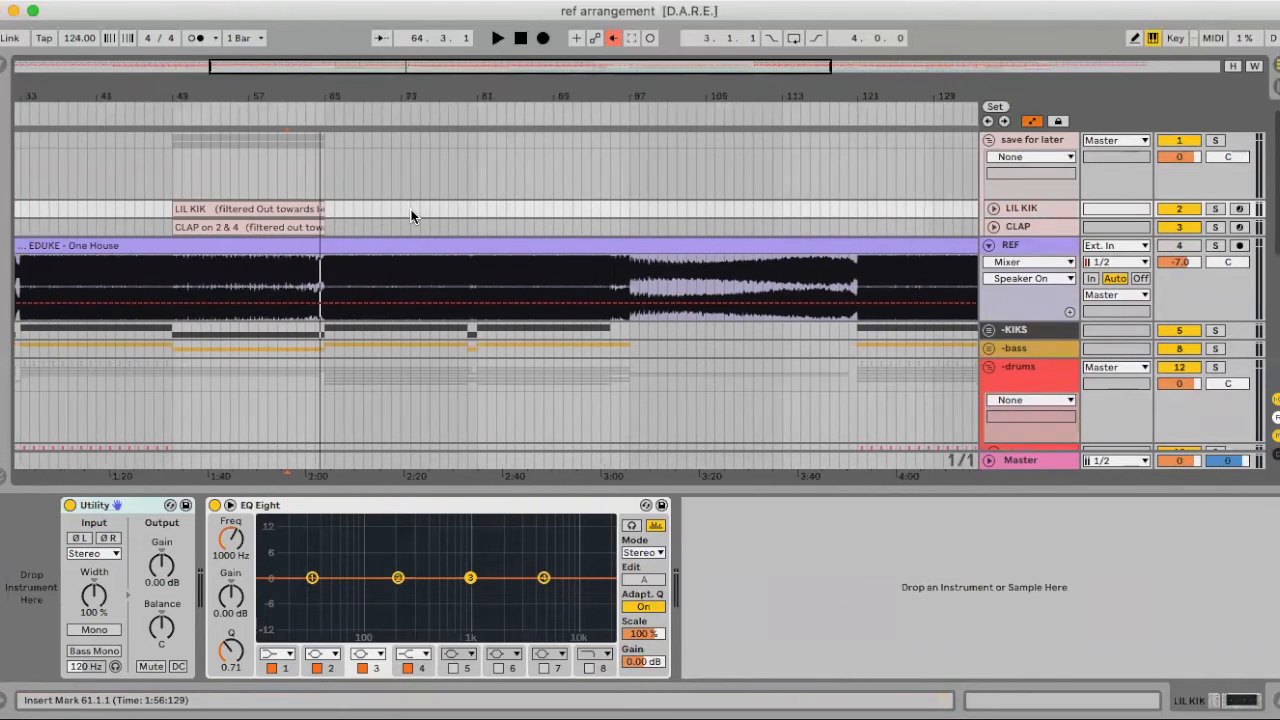
drag(365, 97, 365, 79)
scroll(589, 234, right, 5)
scroll(592, 234, left, 5)
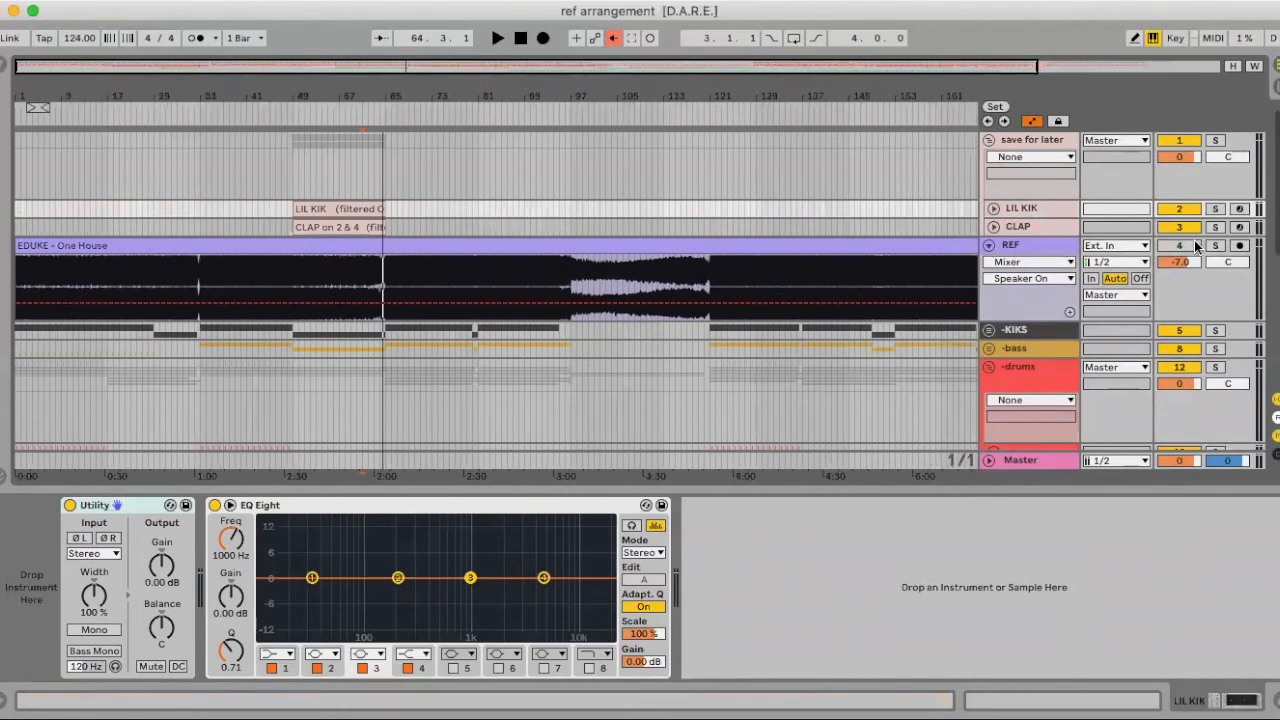
click(988, 330)
key(super+alt+l)
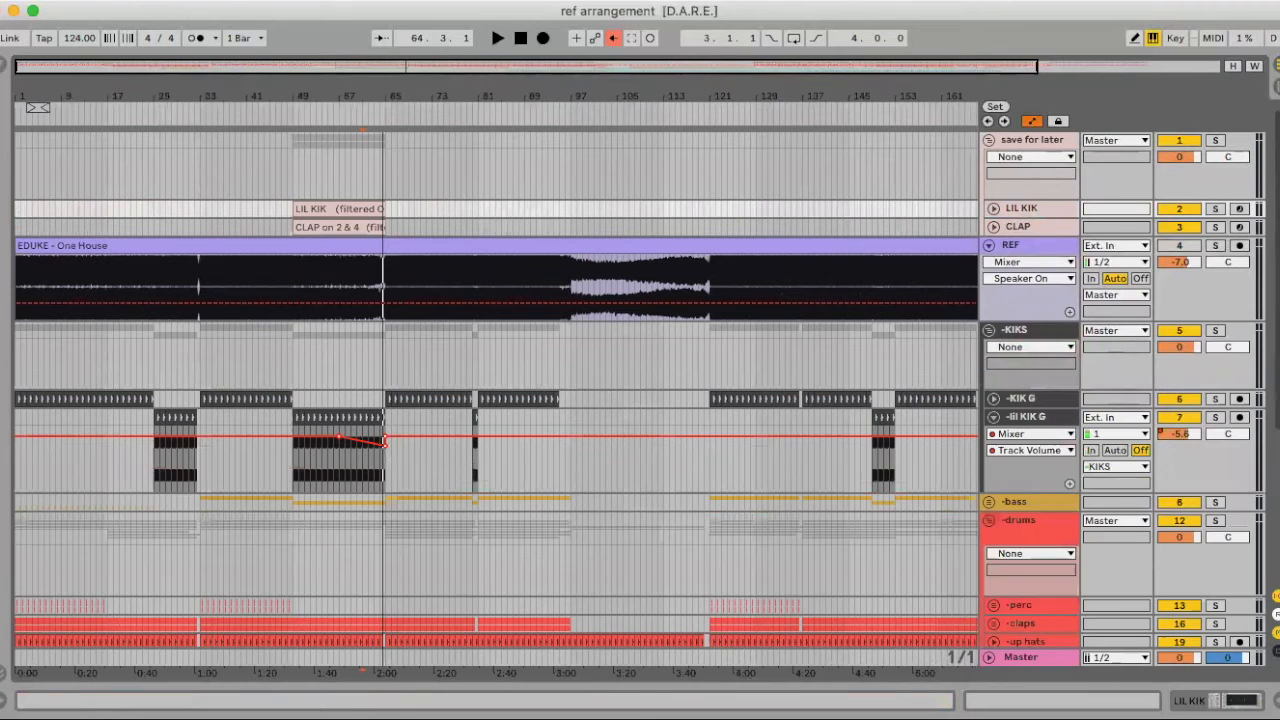
click(988, 521)
Enable EQ Eight band 8 on -lil KIK G and automate its frequency from 18.0 kHz at bar 57 down to about 3.60 kHz before bar 65.
drag(355, 82, 416, 125)
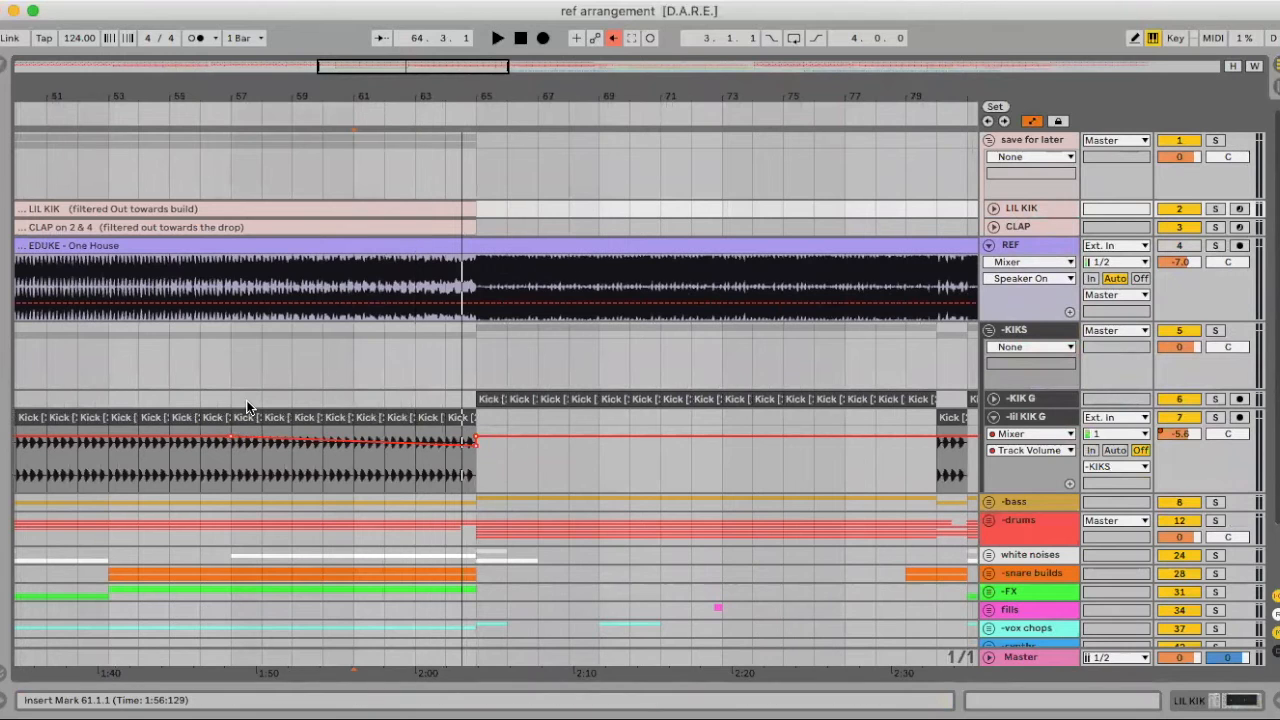
scroll(246, 400, left, 3)
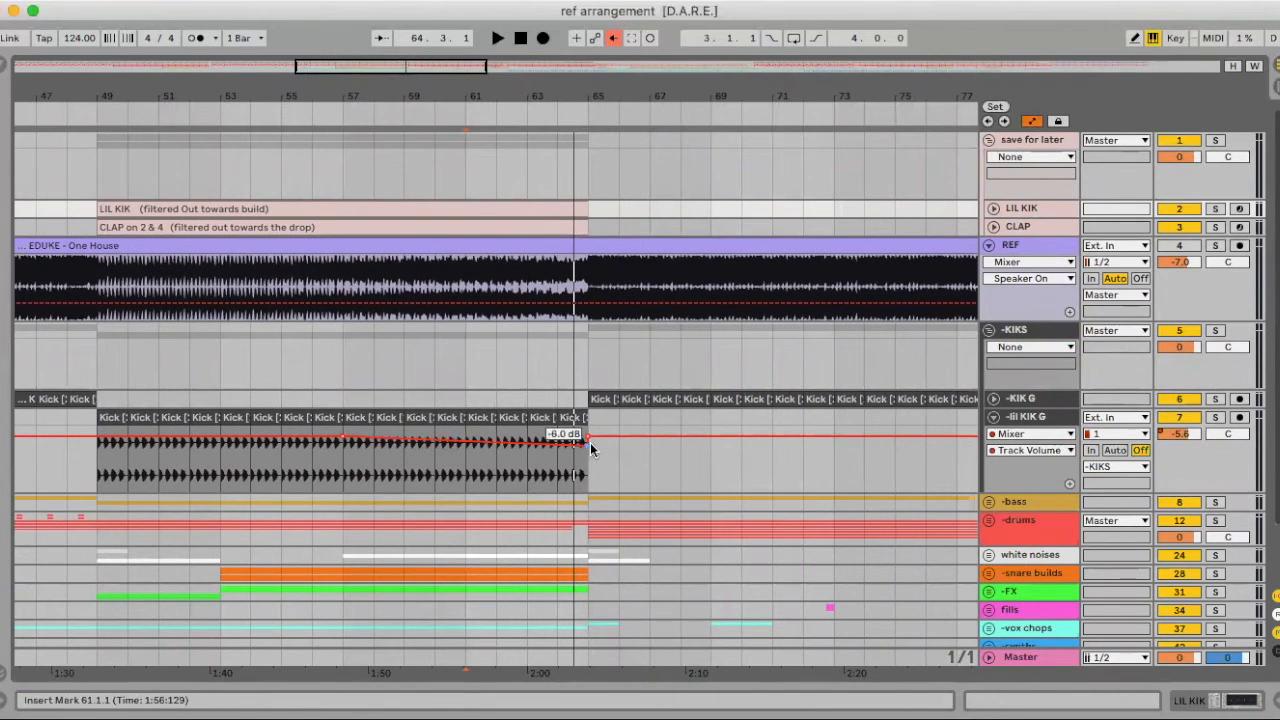
double_click(1050, 420)
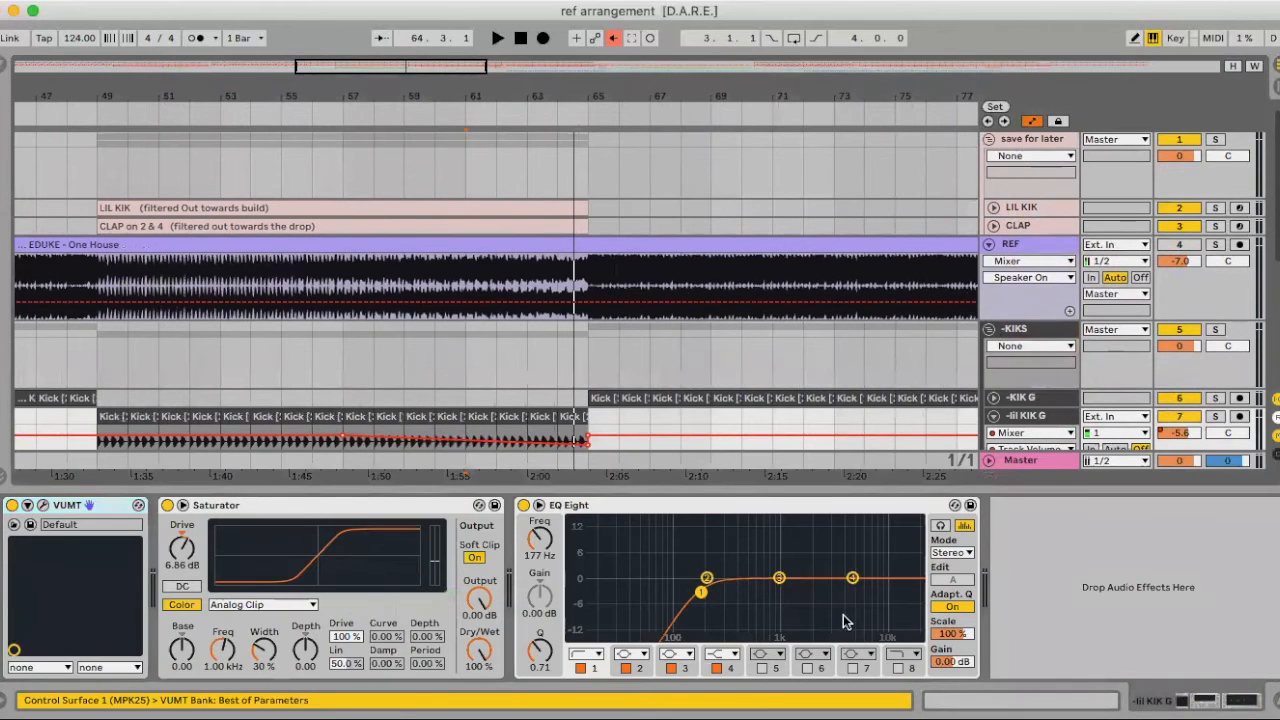
click(898, 668)
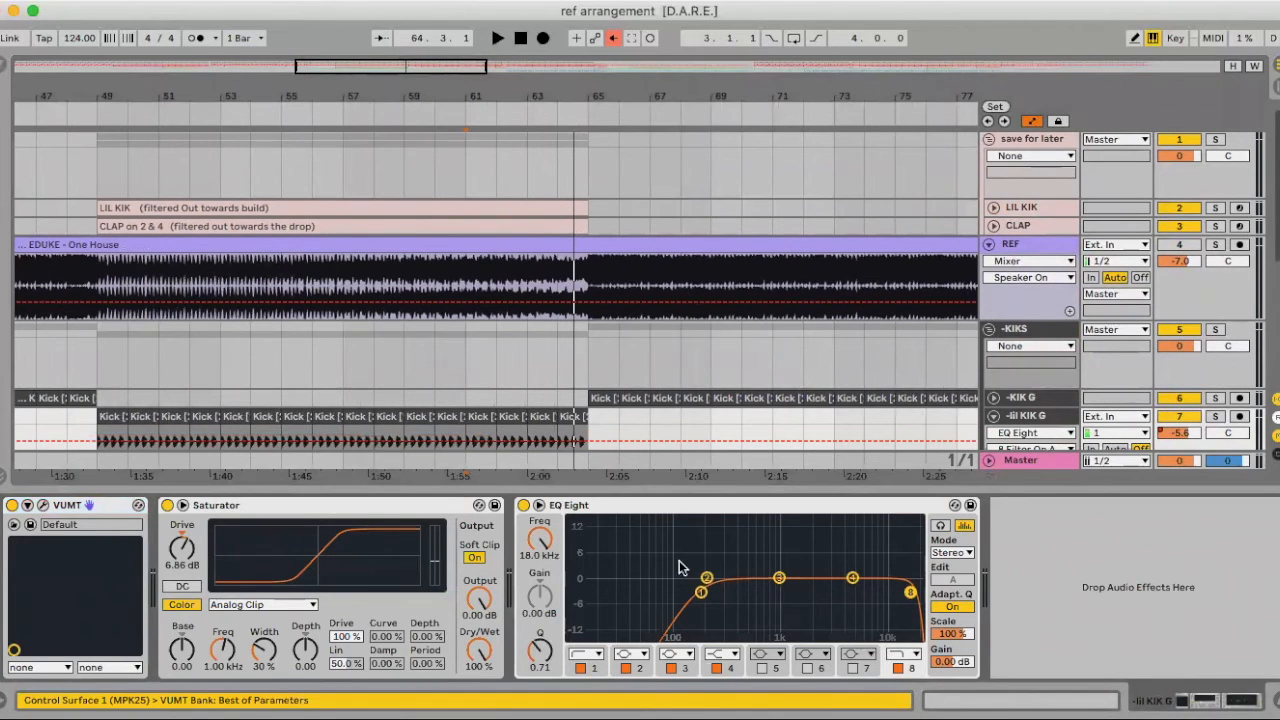
scroll(530, 360, down, 2)
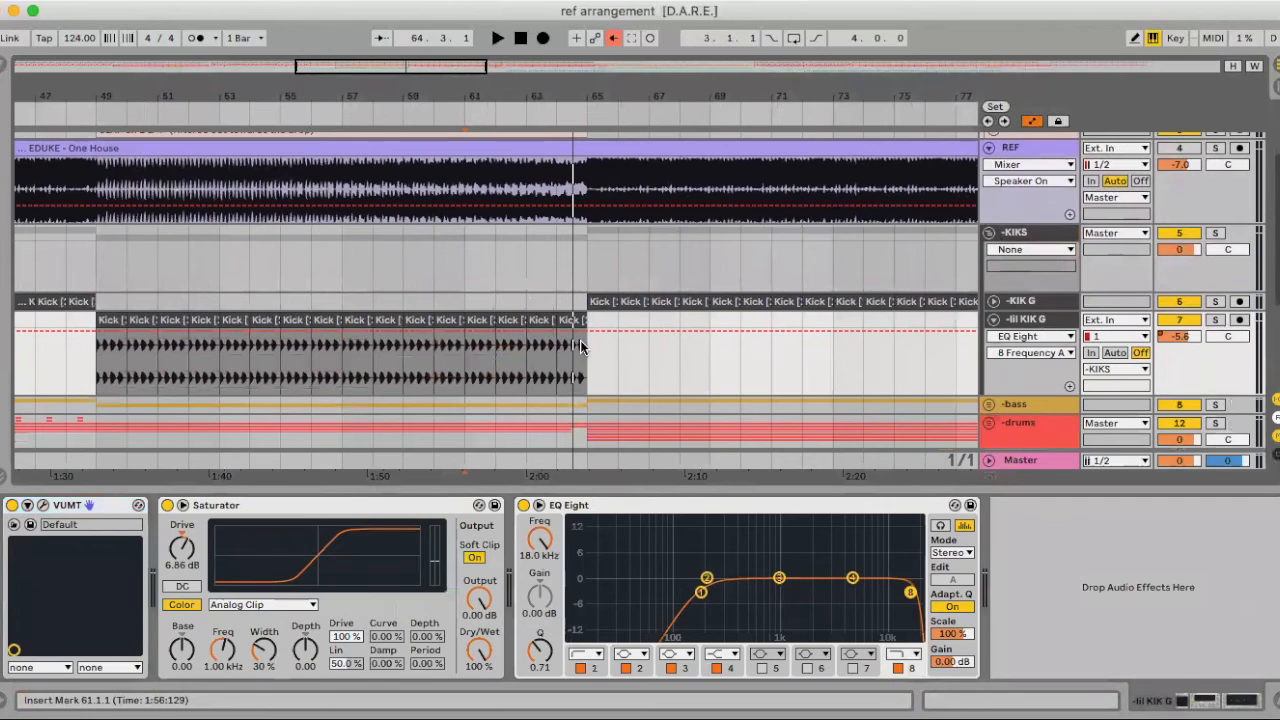
scroll(405, 340, down, 3)
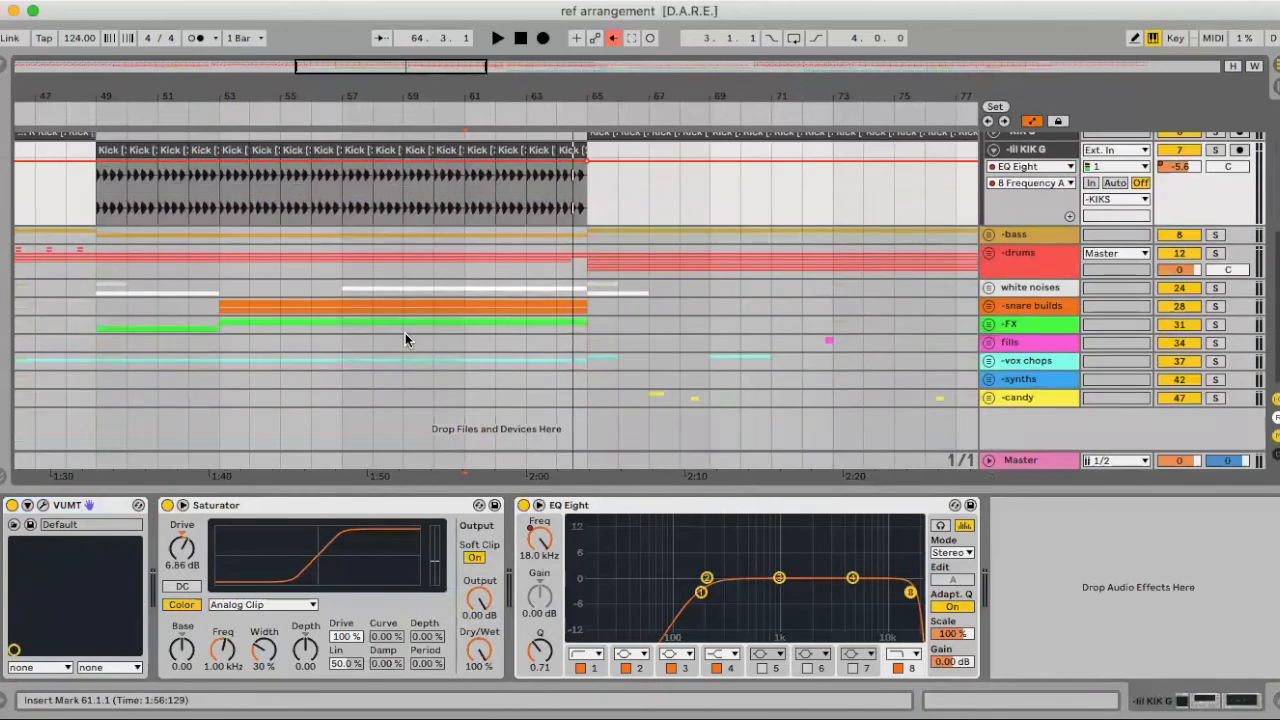
scroll(405, 340, up, 2)
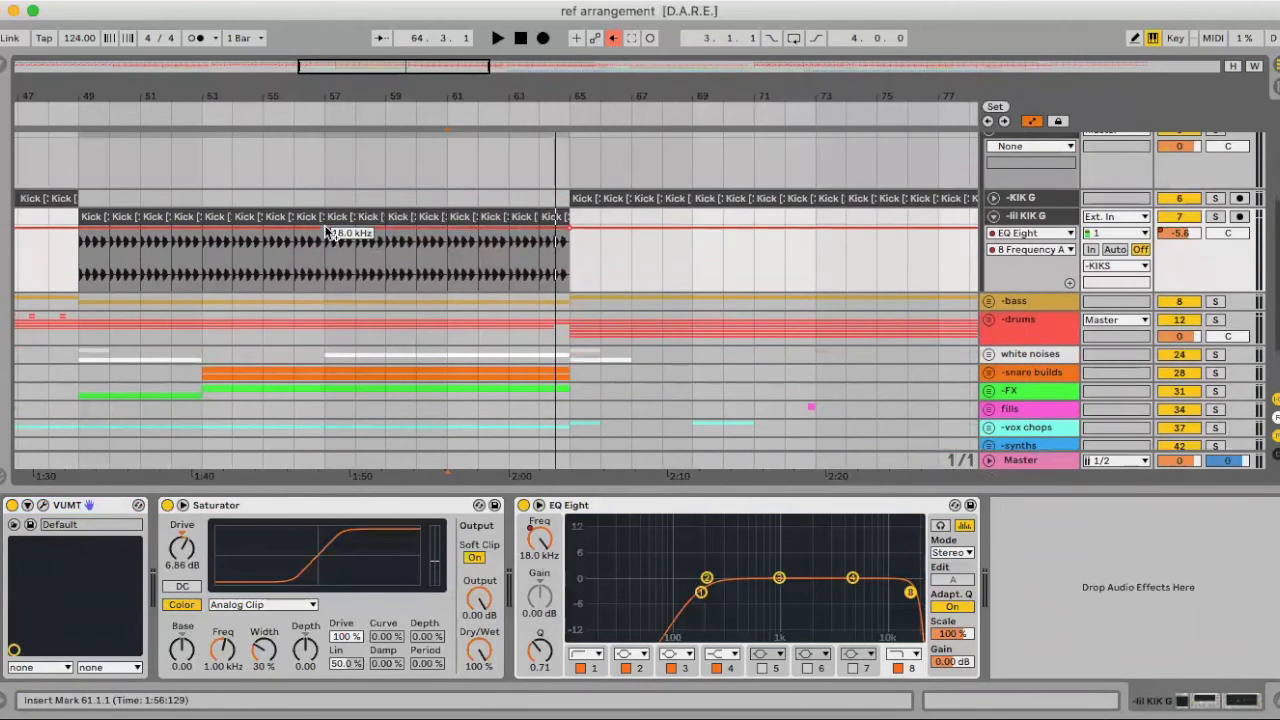
drag(560, 229, 557, 240)
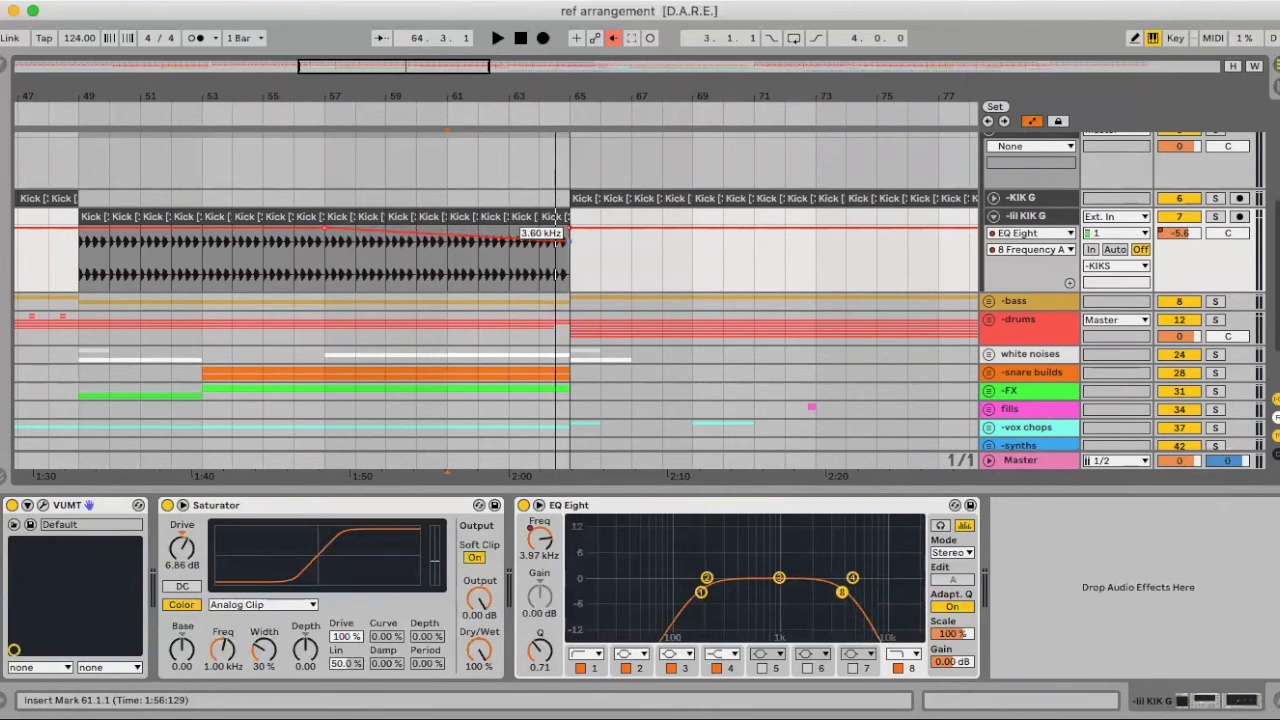
Automate the EQ Eight's 1 Frequency on -lil KIK G rising gradually from 177 Hz at bar 57 until bar 65, then returning to 177 Hz.
scroll(718, 460, down, 1)
click(701, 592)
click(539, 545)
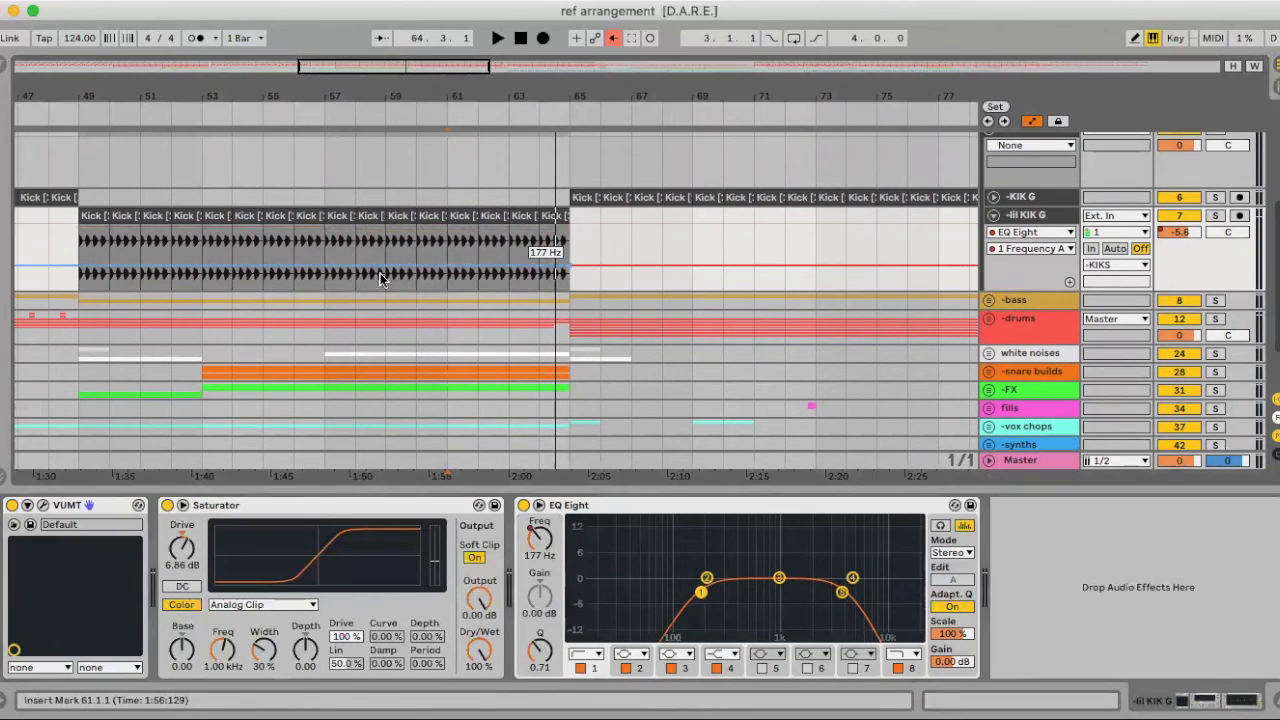
click(325, 266)
drag(569, 265, 569, 250)
Audition the -lil KIK G filter automation from bar 57 past bar 65 with the device view hidden.
click(333, 236)
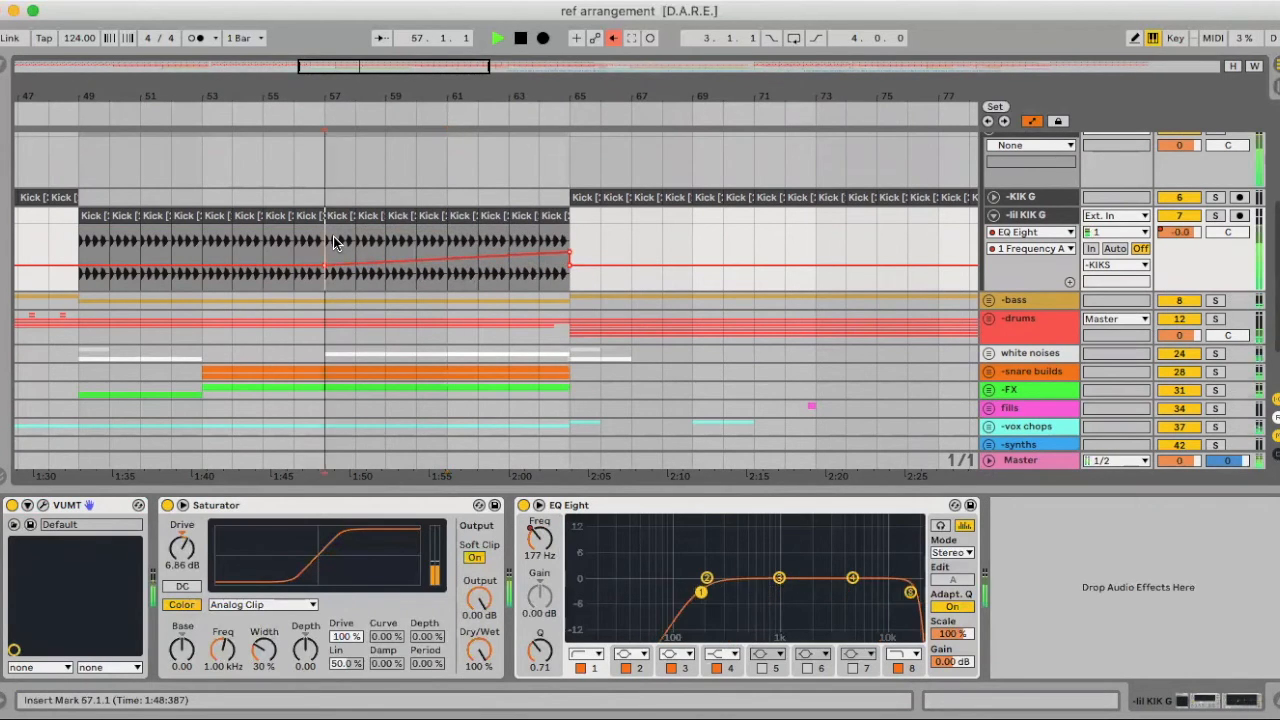
key(space)
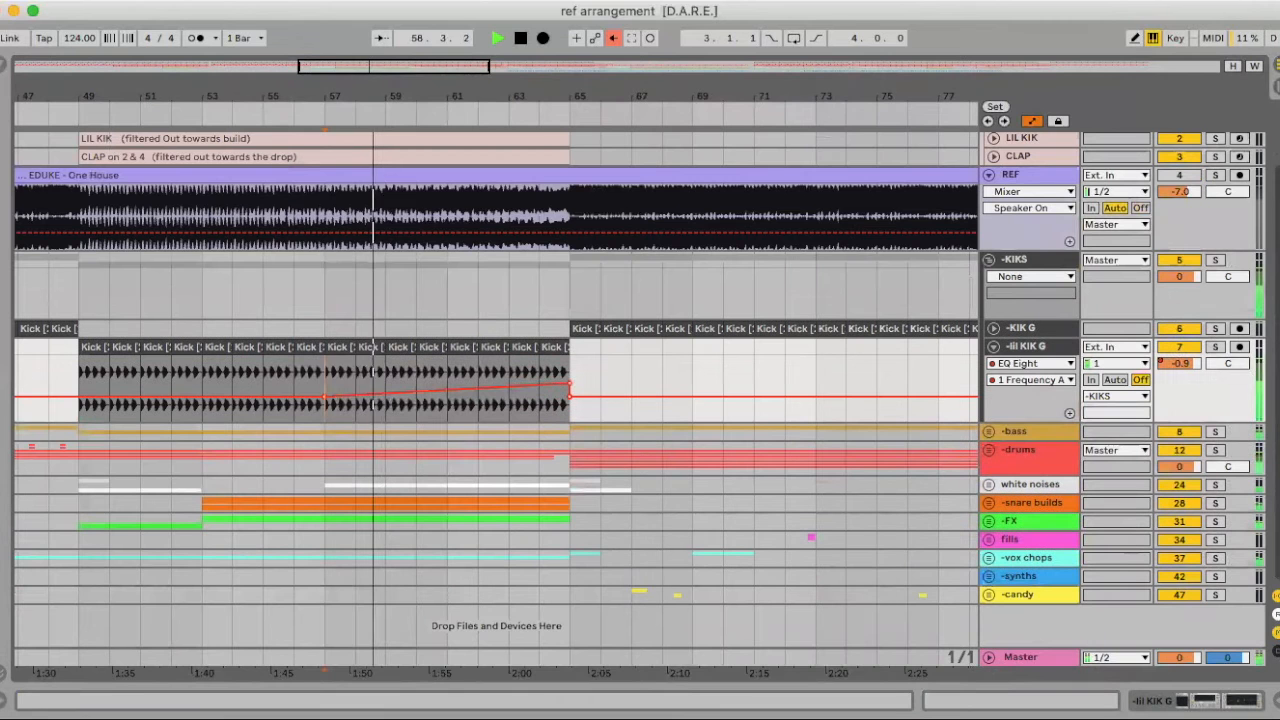
click(1275, 677)
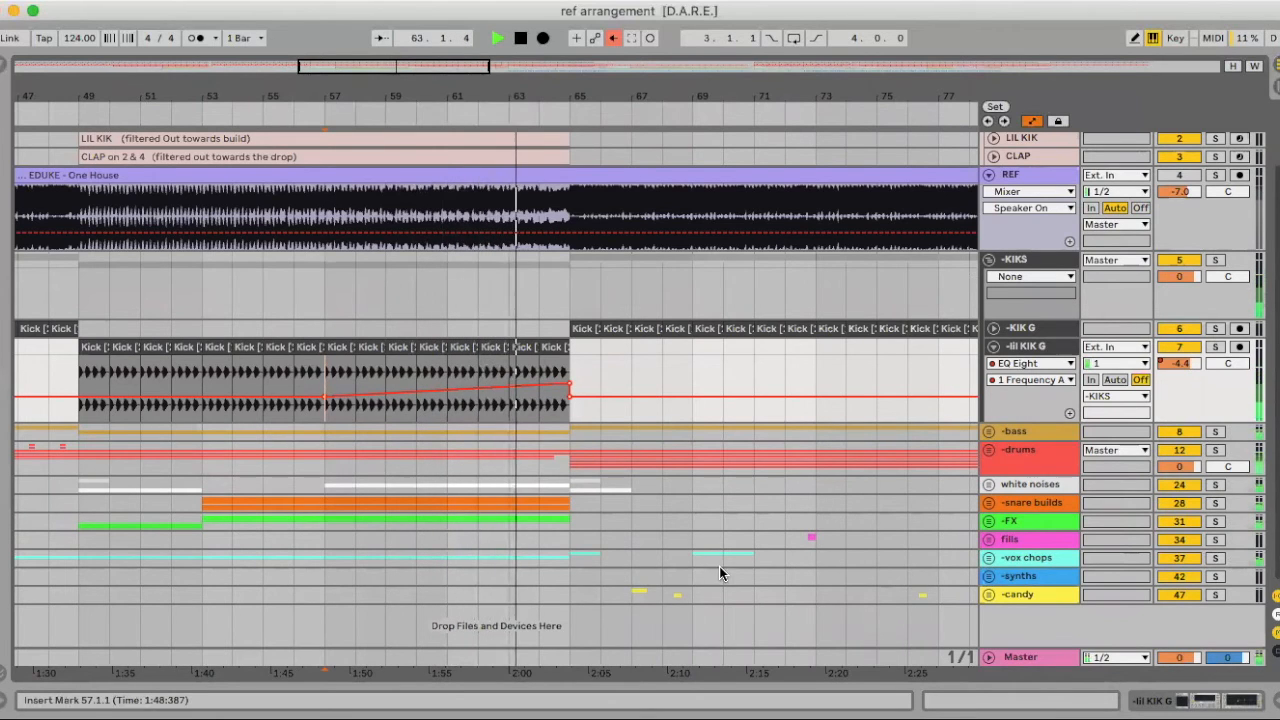
scroll(744, 578, right, 1)
scroll(744, 585, down, 1)
scroll(744, 585, right, 1)
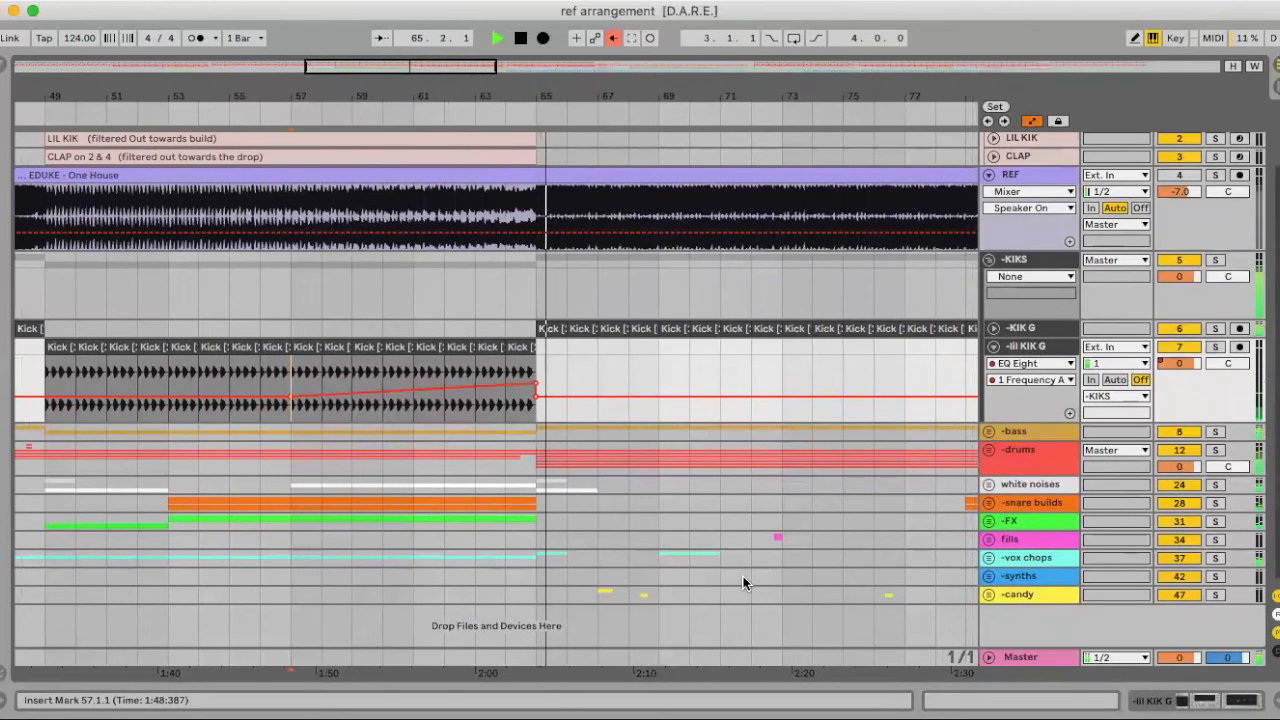
Fold the -lil KIK G track and the -KIKS group, and delete the LIL KIK note track.
click(993, 347)
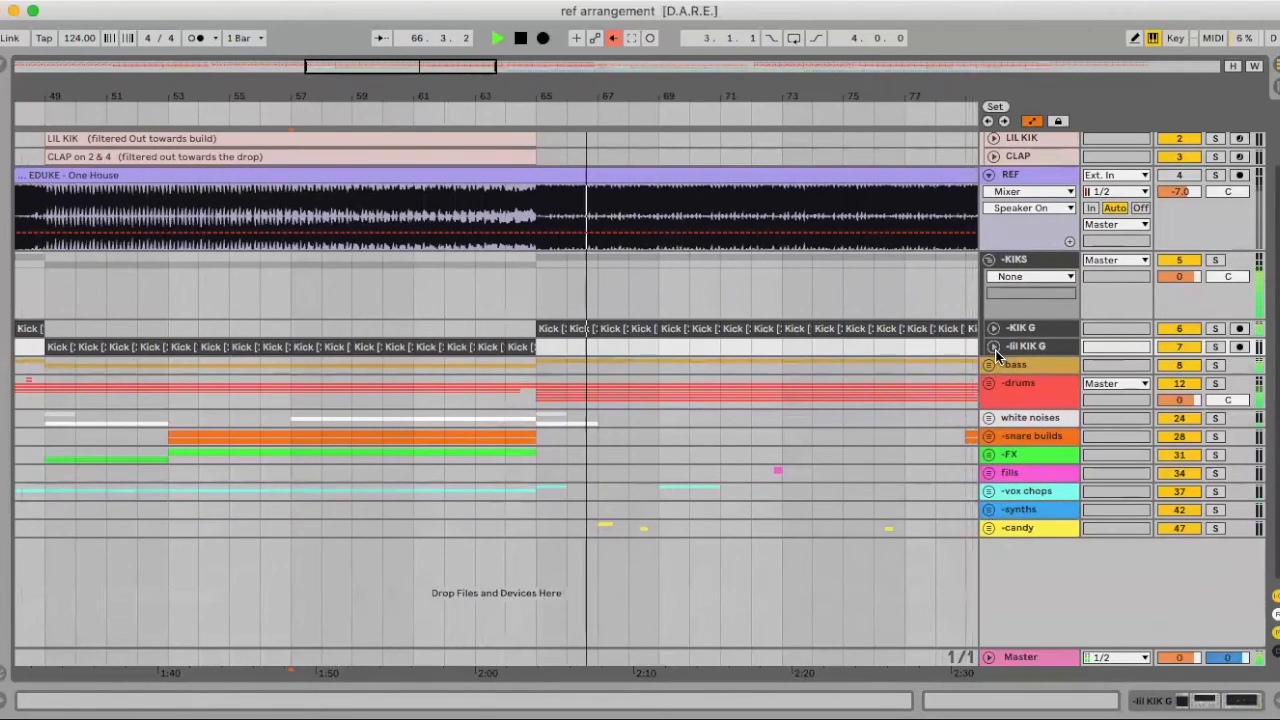
click(988, 260)
key(space)
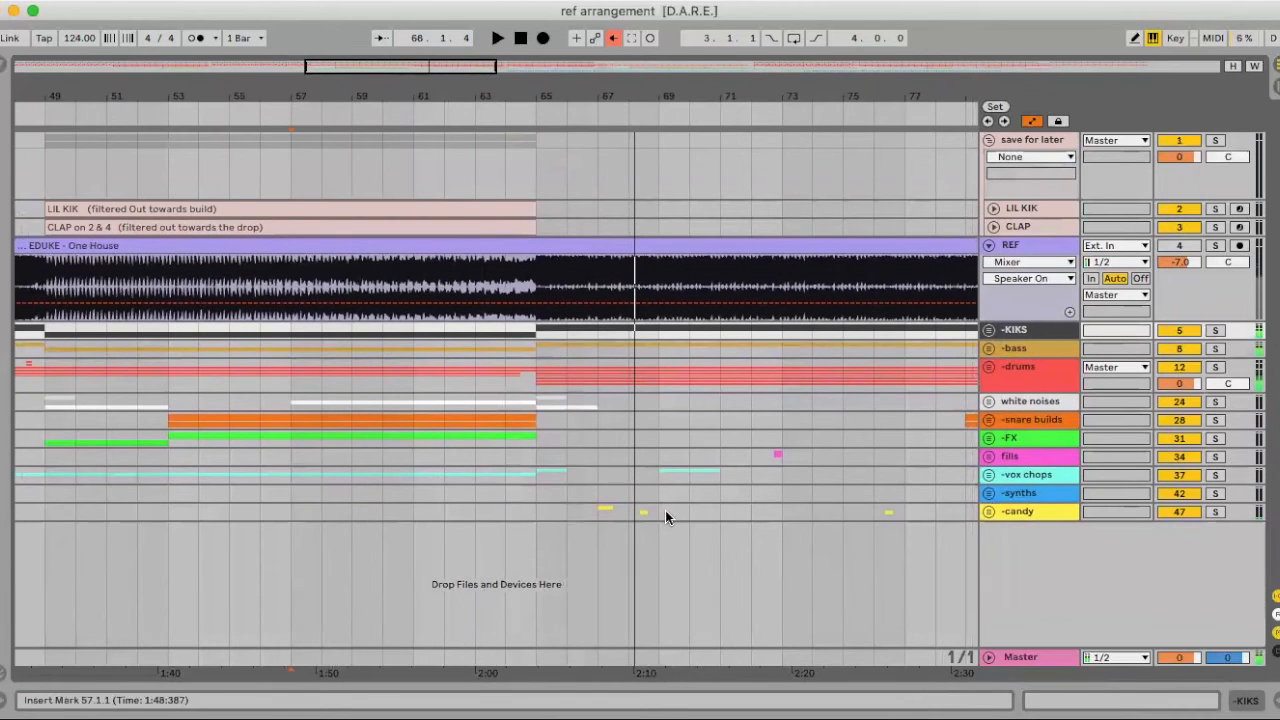
drag(448, 96, 448, 160)
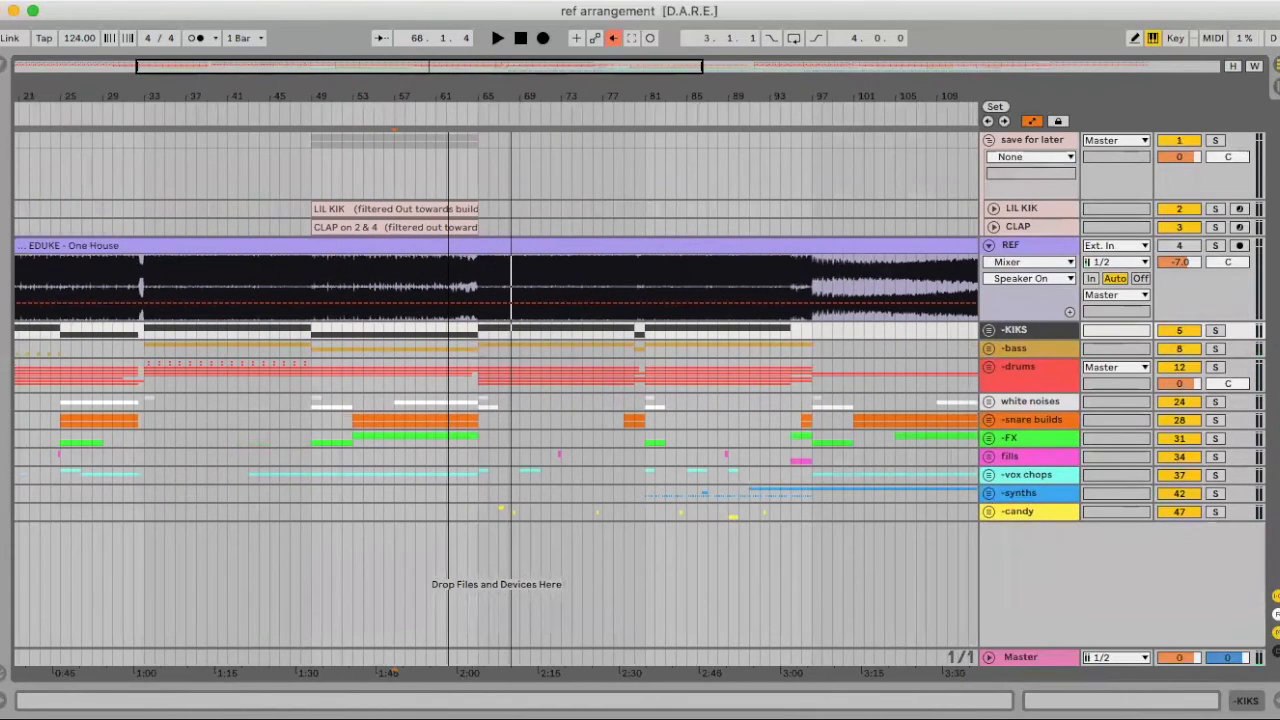
click(1022, 207)
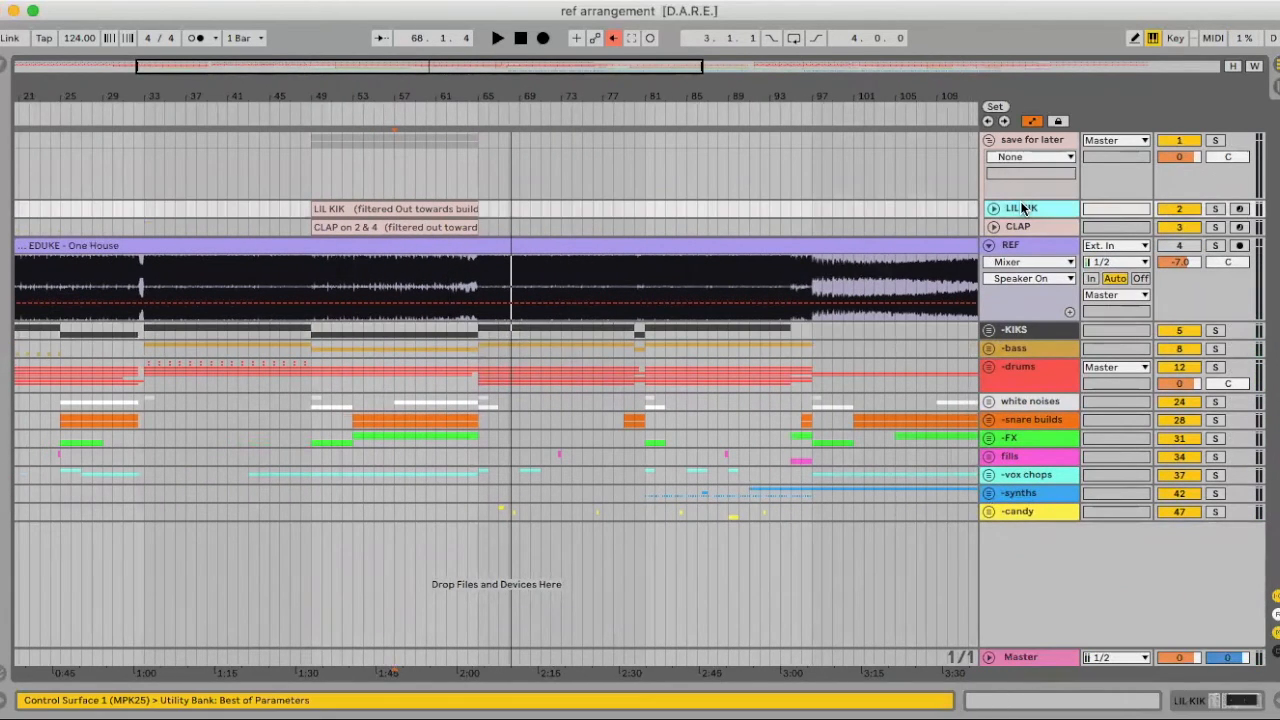
key(Delete)
Unfold the -drums group and the -claps group inside it around bars 51 to 77.
drag(438, 96, 436, 106)
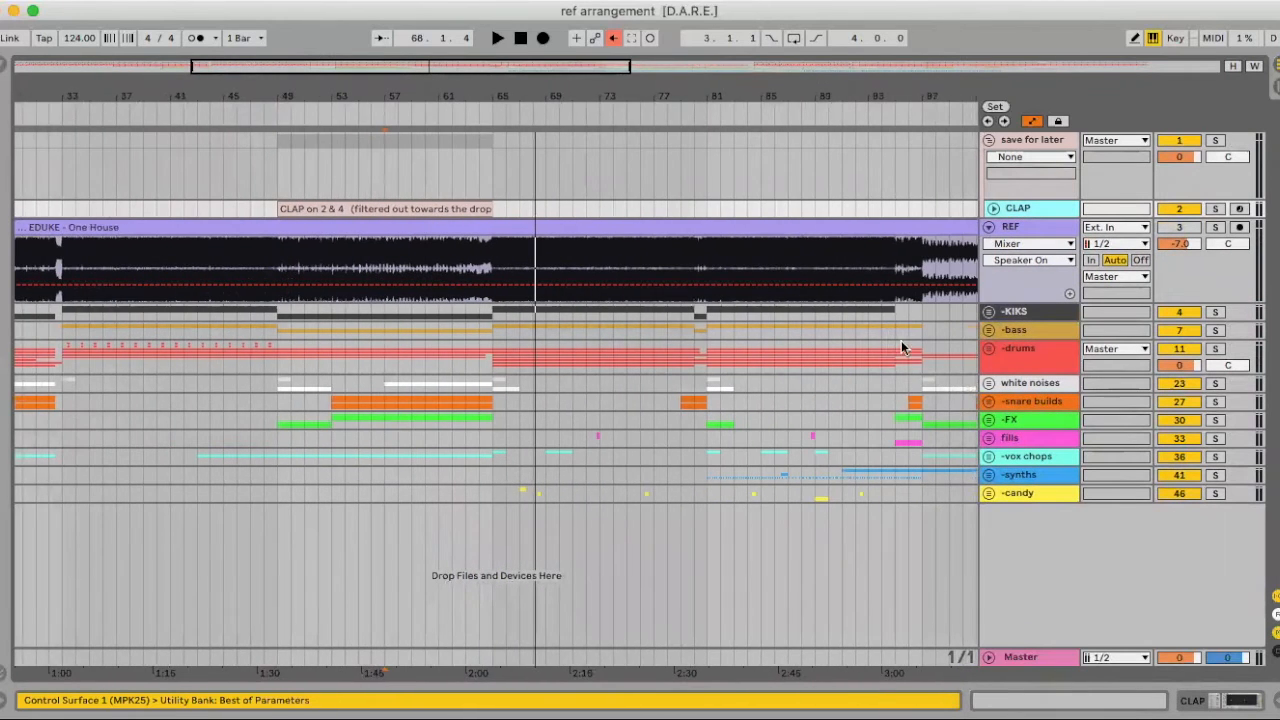
click(988, 350)
scroll(843, 593, down, 2)
click(993, 374)
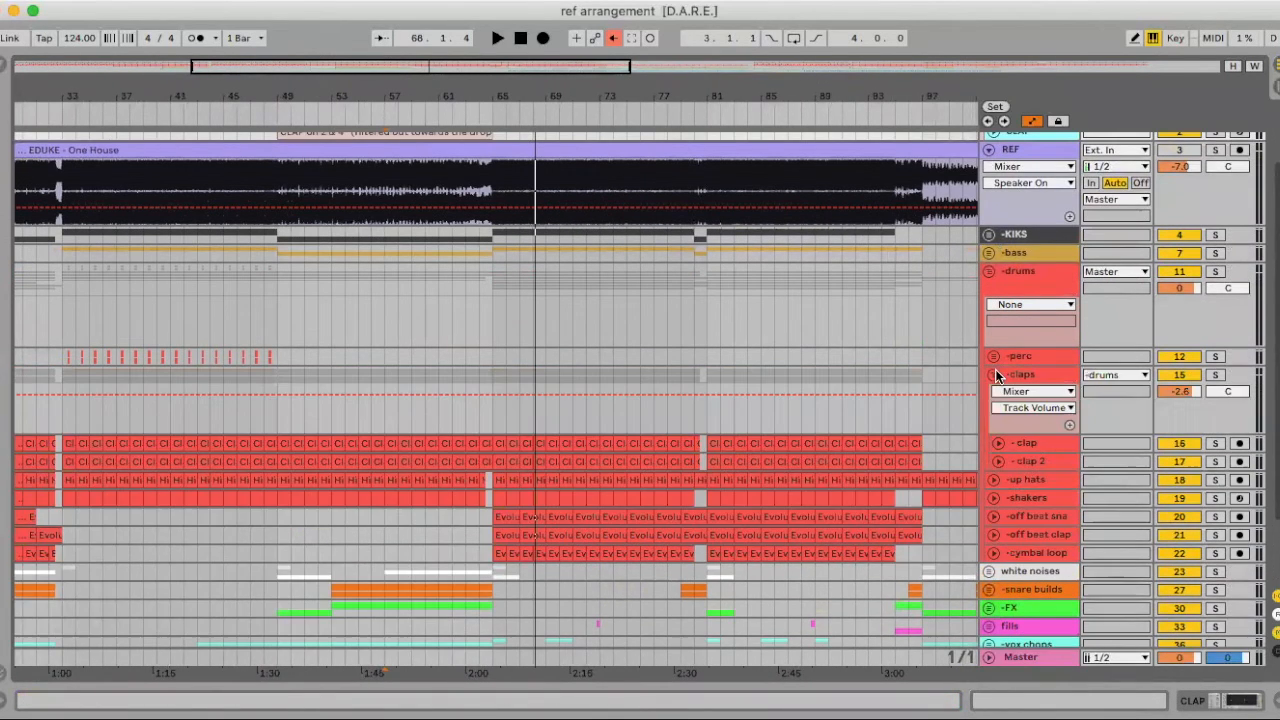
scroll(990, 394, down, 2)
drag(472, 97, 472, 122)
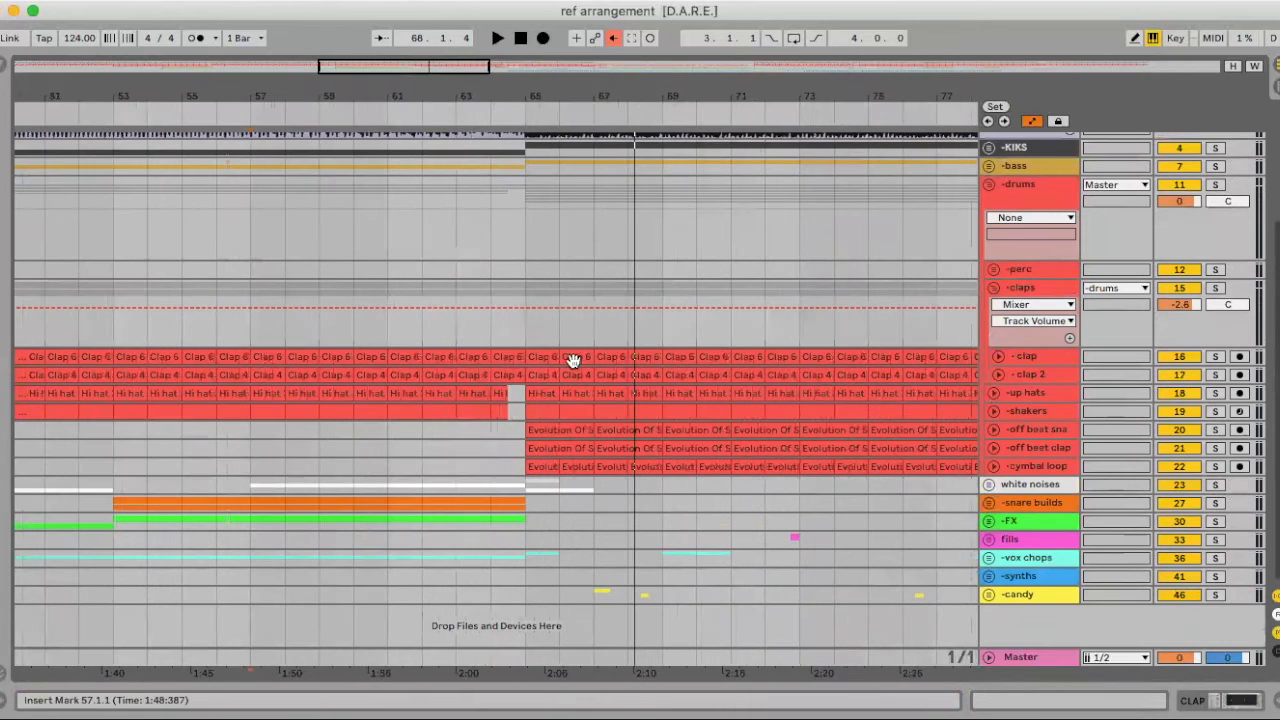
Add an EQ Eight audio effect to the -claps group and audition the soloed claps from bar 57.
double_click(1016, 289)
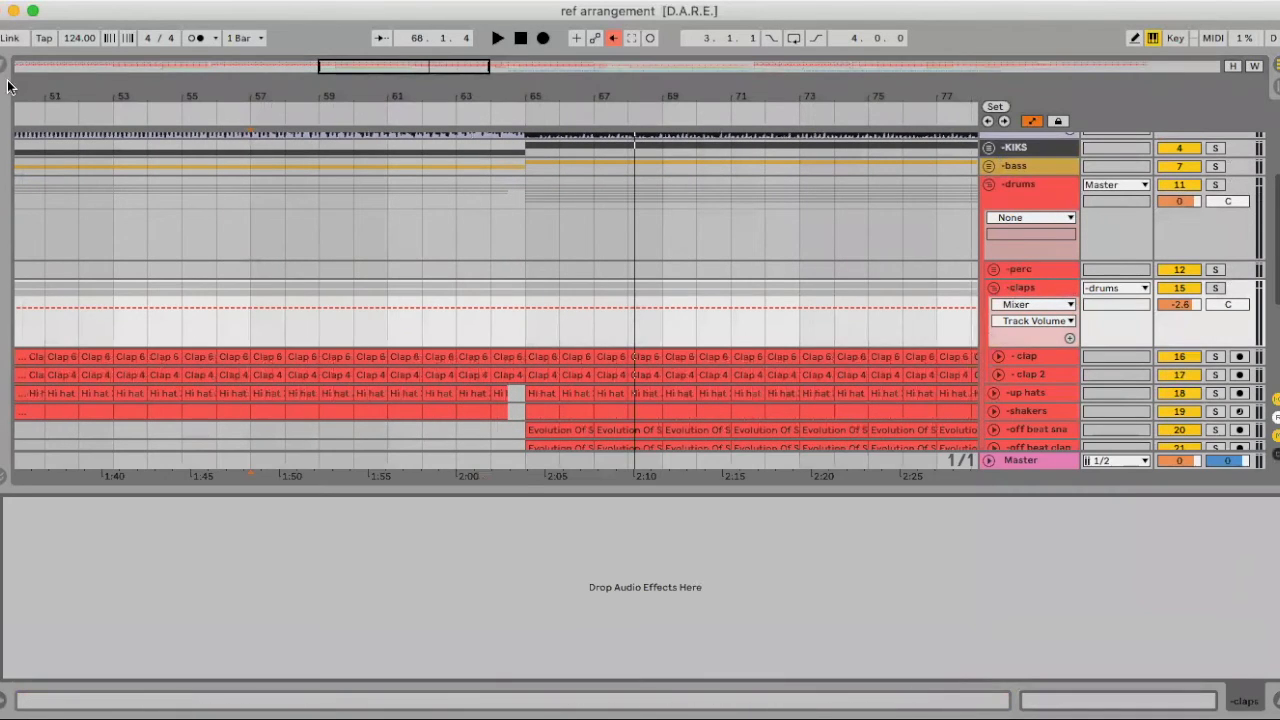
click(3, 67)
scroll(214, 287, up, 10)
drag(205, 366, 353, 584)
key(space)
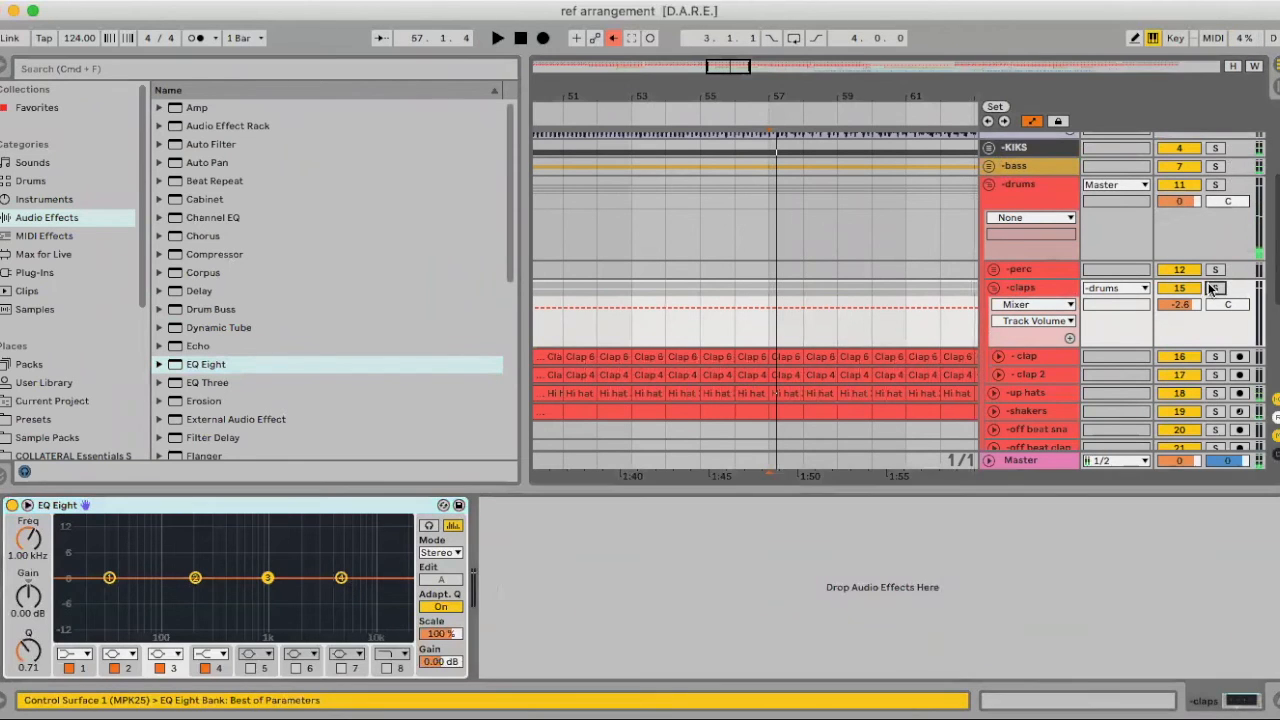
scroll(862, 357, down, 5)
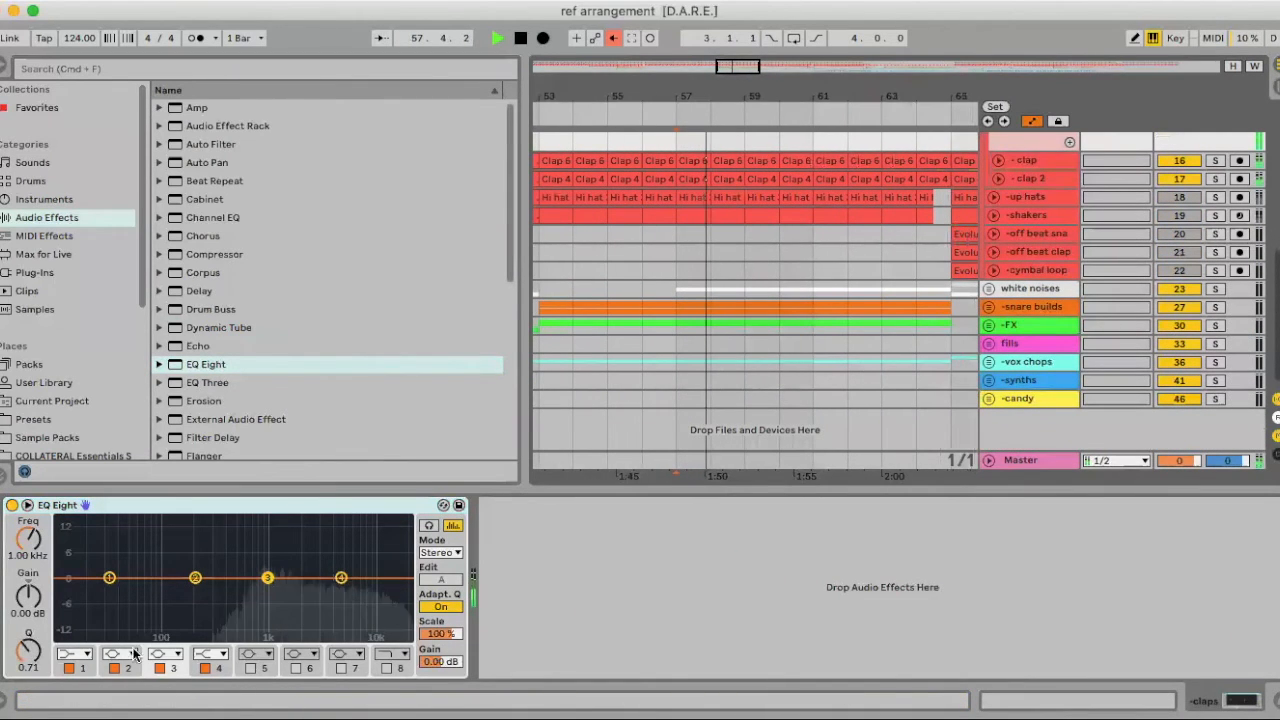
key(space)
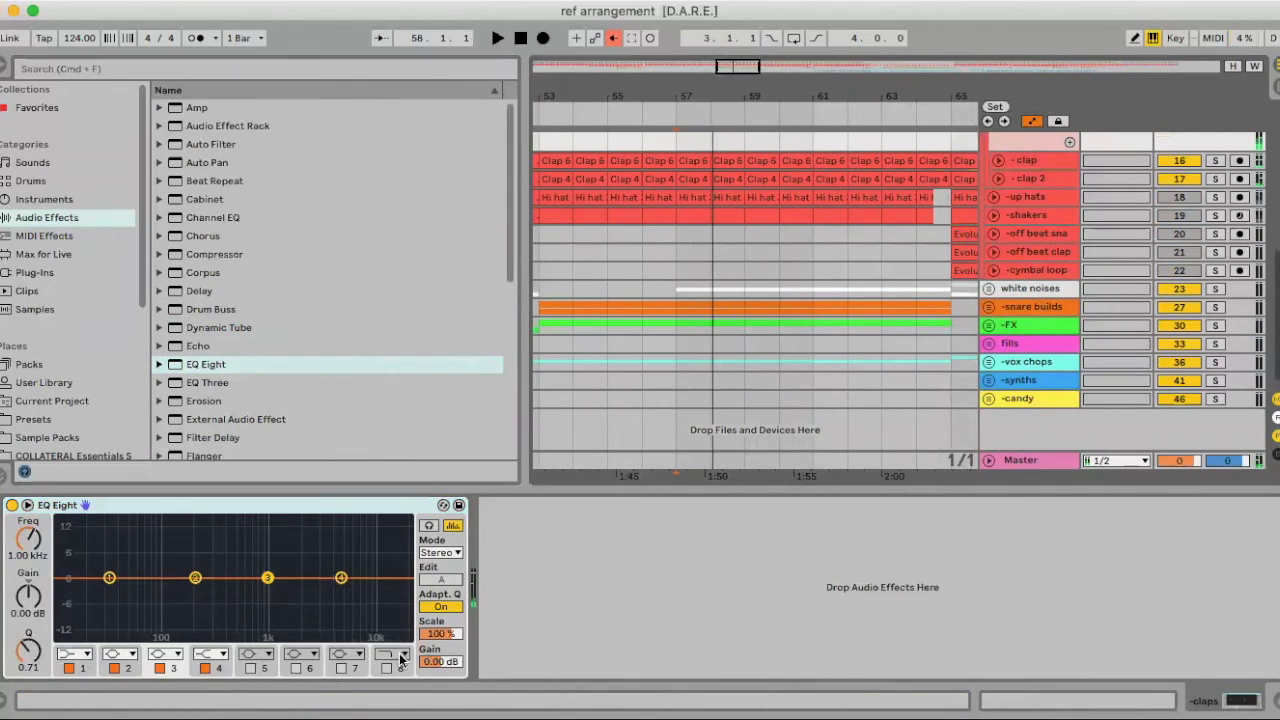
Change EQ Eight band 1 on -claps to a low-cut filter at about 563 Hz and audition it.
click(80, 657)
click(65, 552)
drag(109, 578, 241, 592)
key(space)
key(space)
Enable band 8 on -claps and automate its frequency from 22.0 kHz at bar 57 to about 2.97 kHz before bar 65, returning to 22.0 kHz.
click(386, 668)
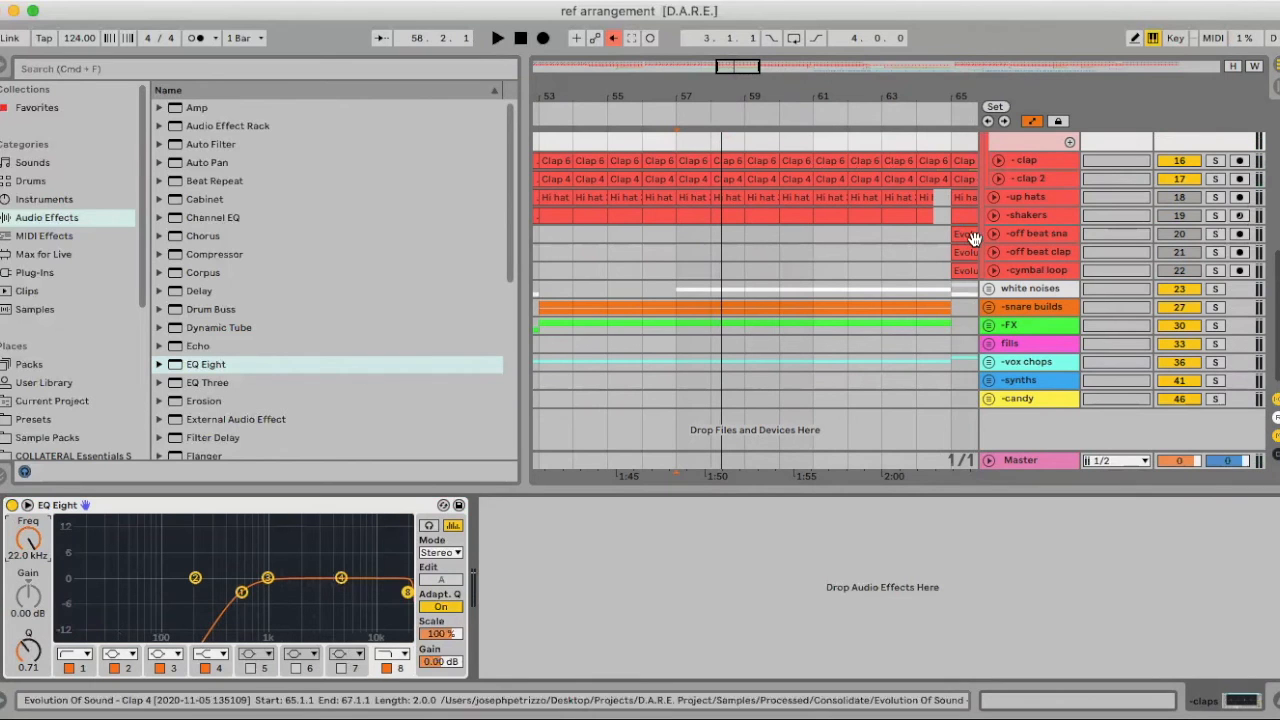
scroll(977, 215, up, 5)
scroll(867, 226, right, 5)
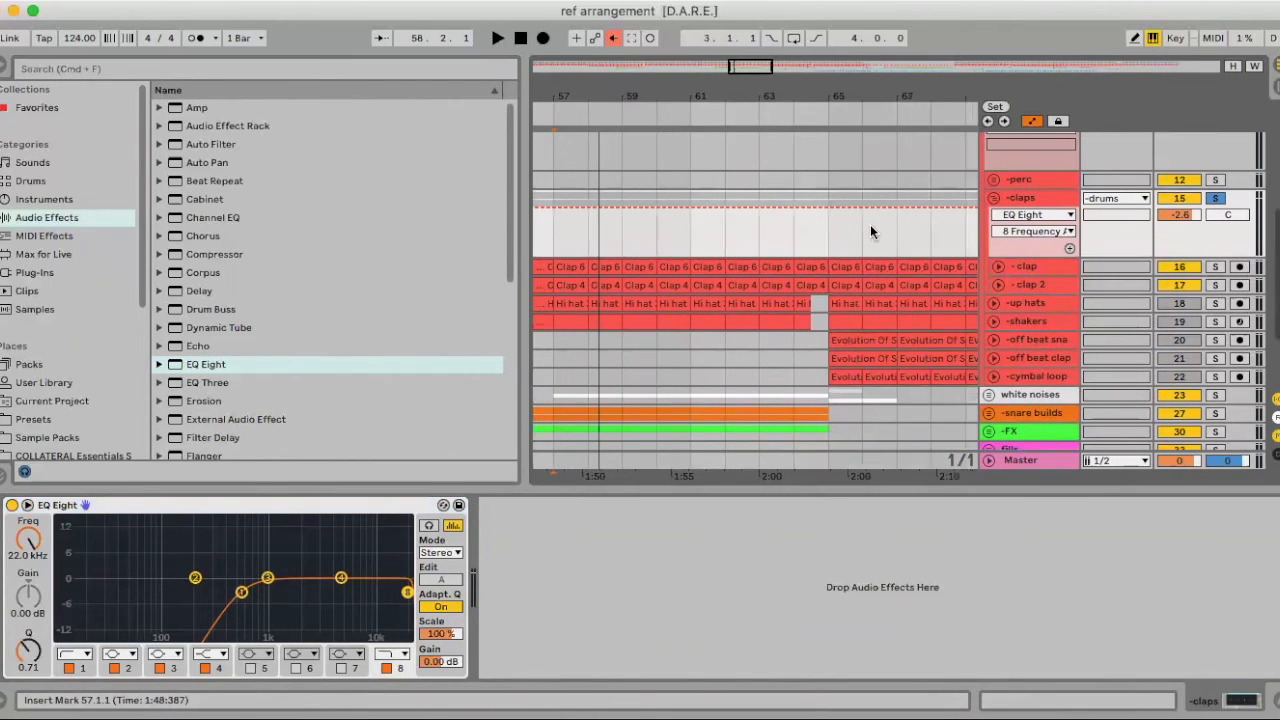
scroll(740, 214, left, 3)
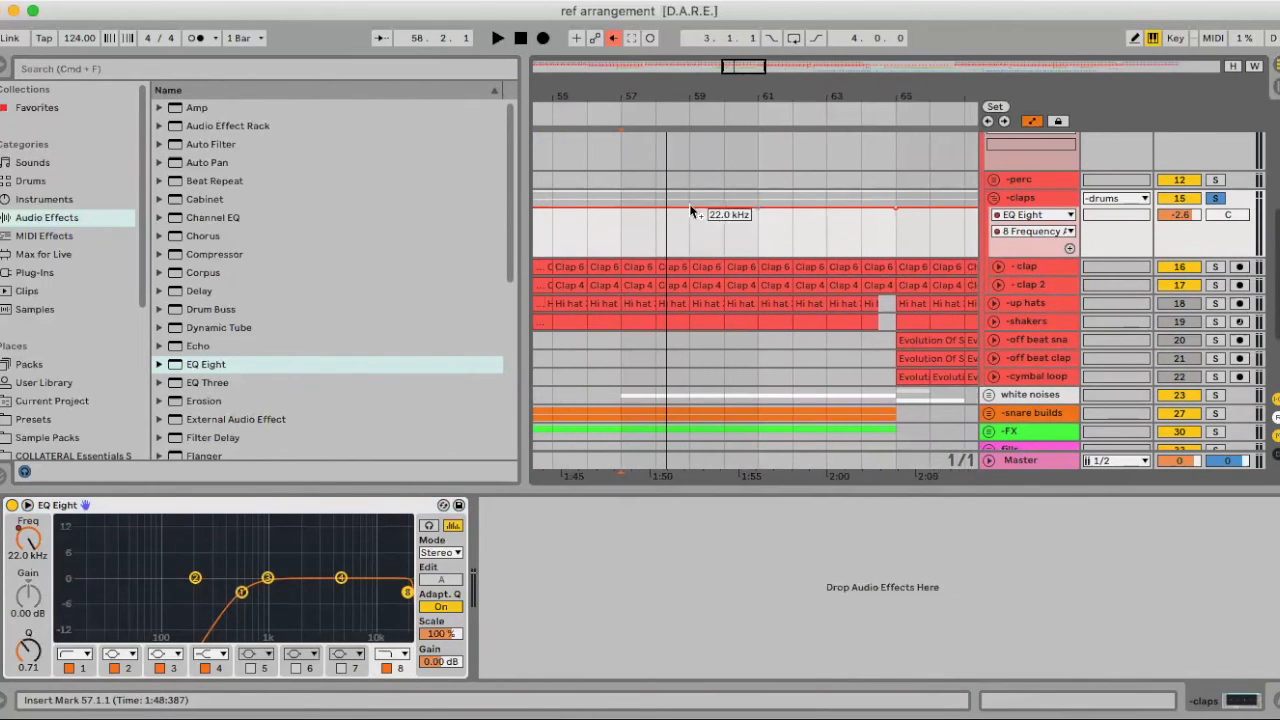
drag(886, 213, 895, 218)
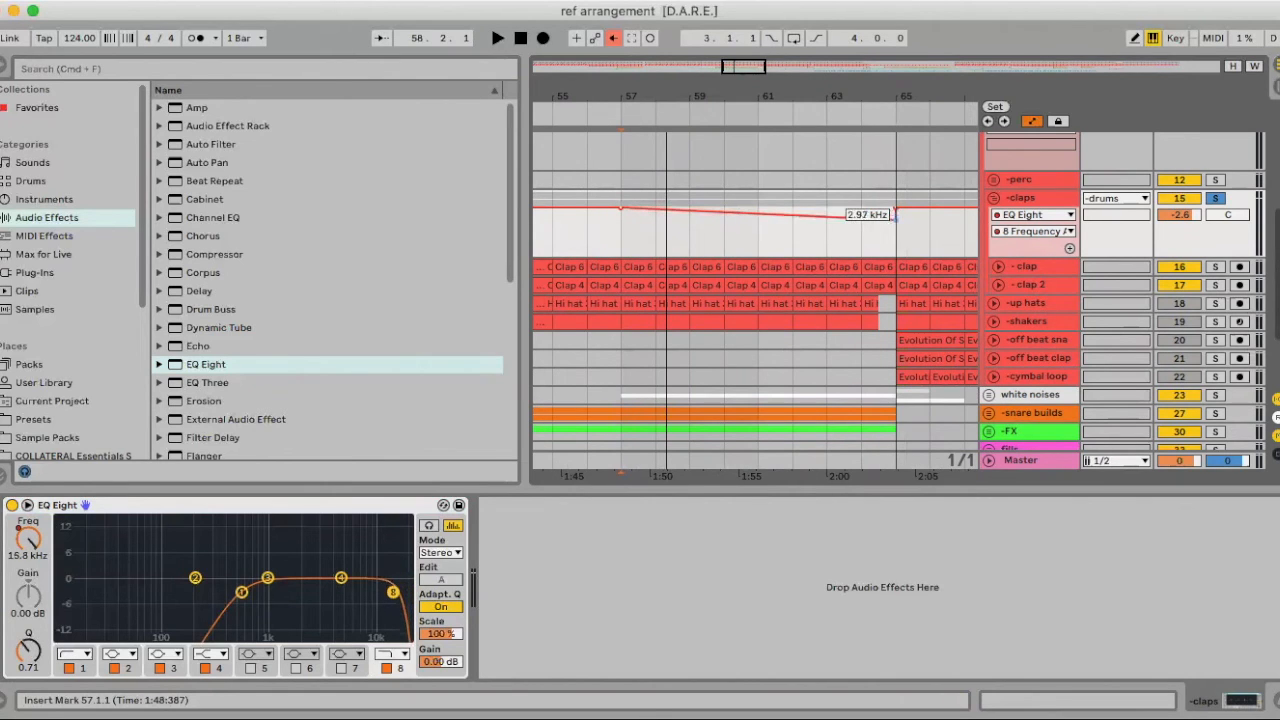
Automate 1 Frequency on -claps rising slightly from 563 Hz at bar 57 until bar 65, returning to 563 Hz, and audition it from bars 58 and 62.
scroll(880, 234, down, 1)
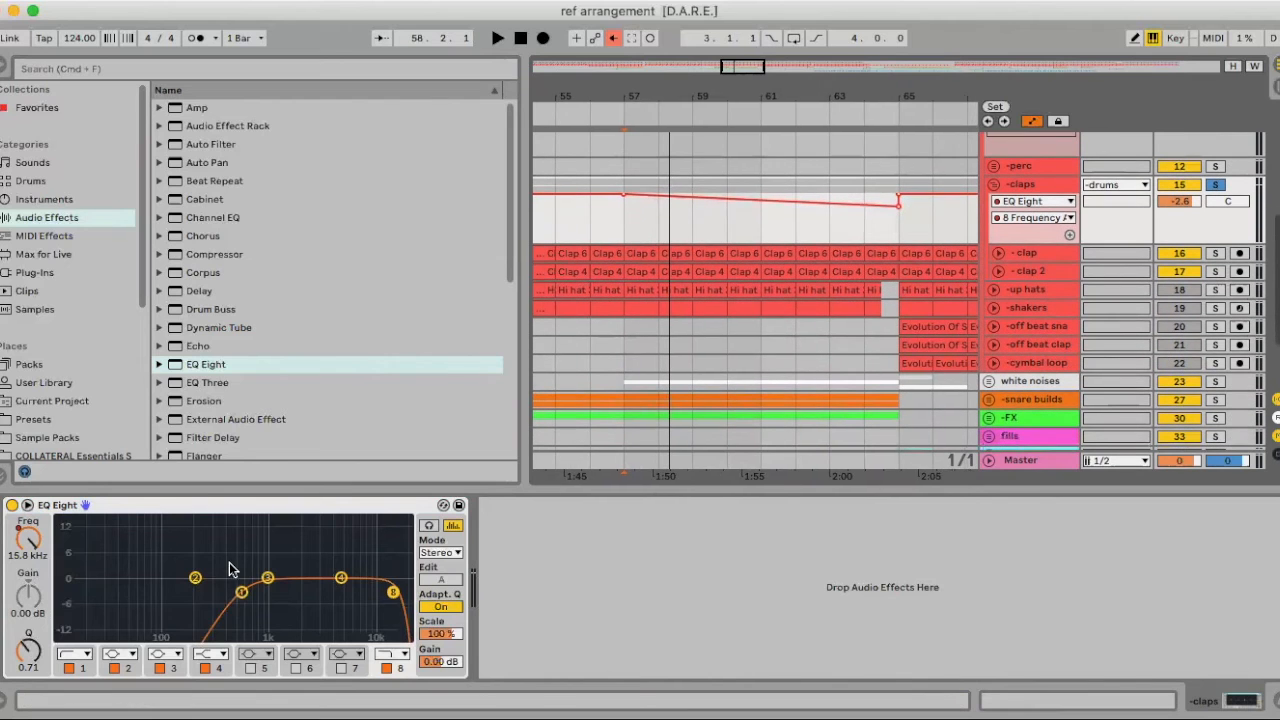
click(241, 592)
click(33, 543)
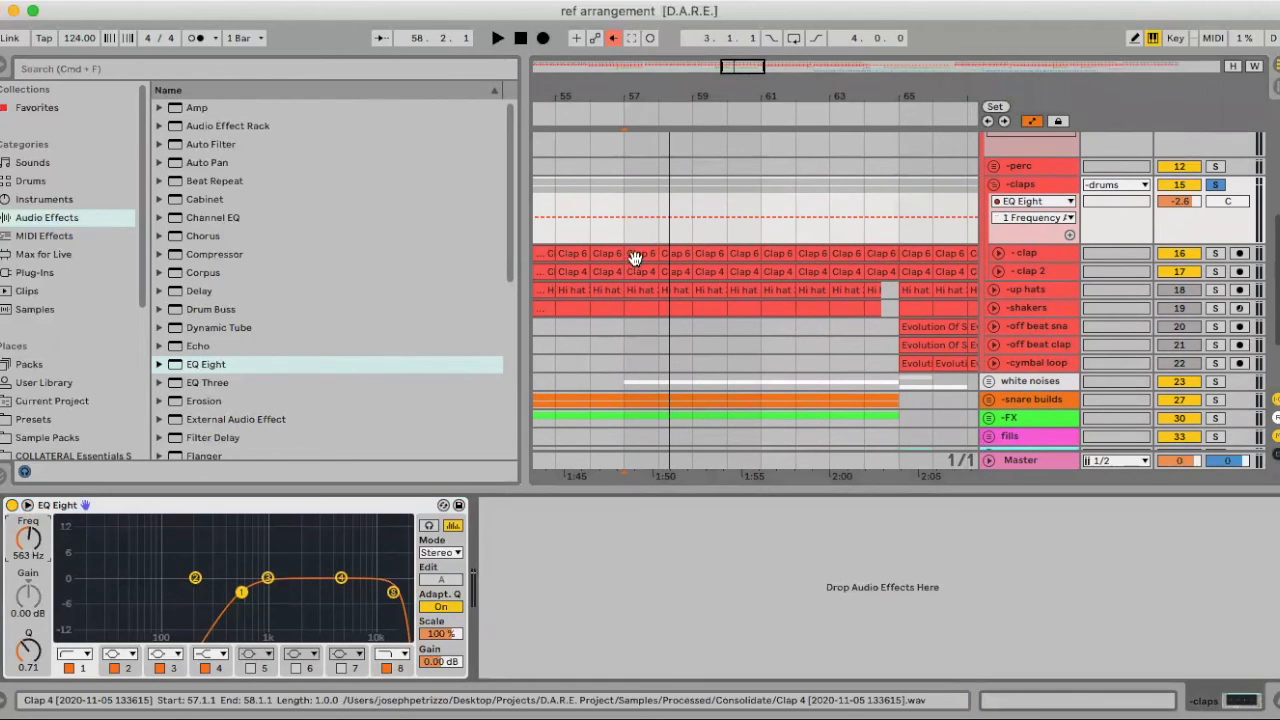
click(627, 217)
click(899, 218)
drag(889, 218, 900, 213)
click(665, 236)
key(space)
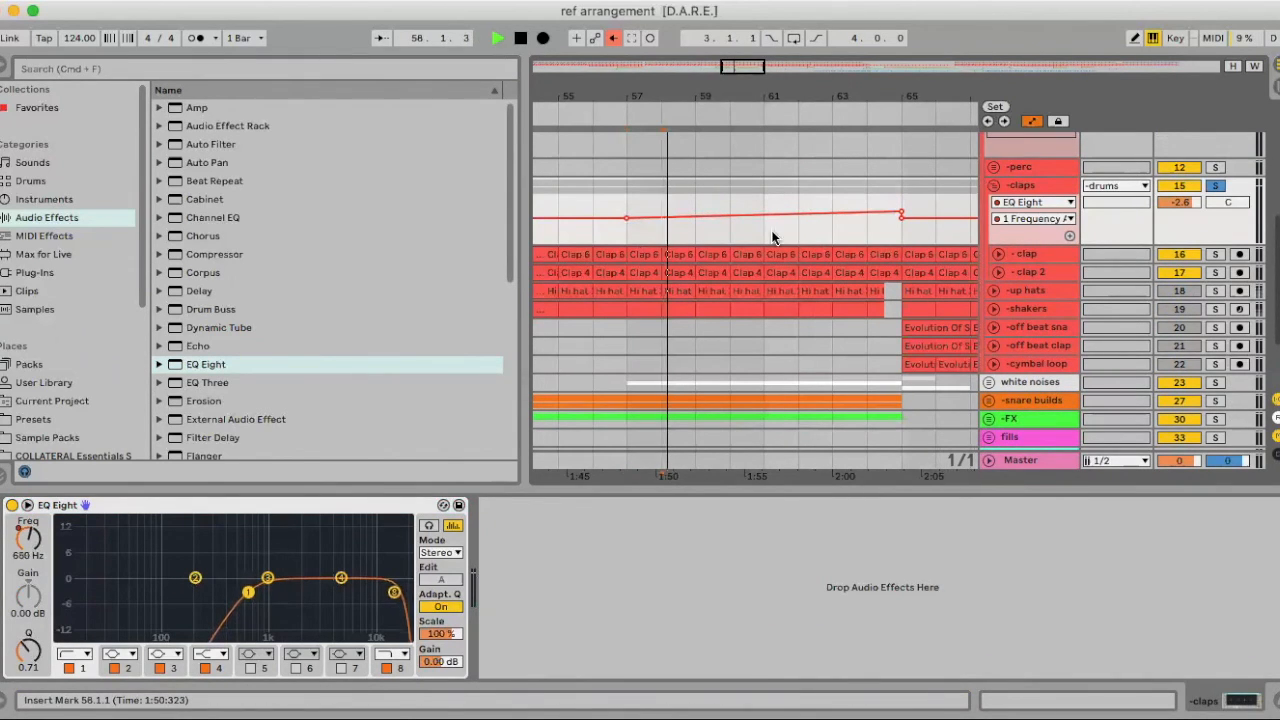
click(800, 236)
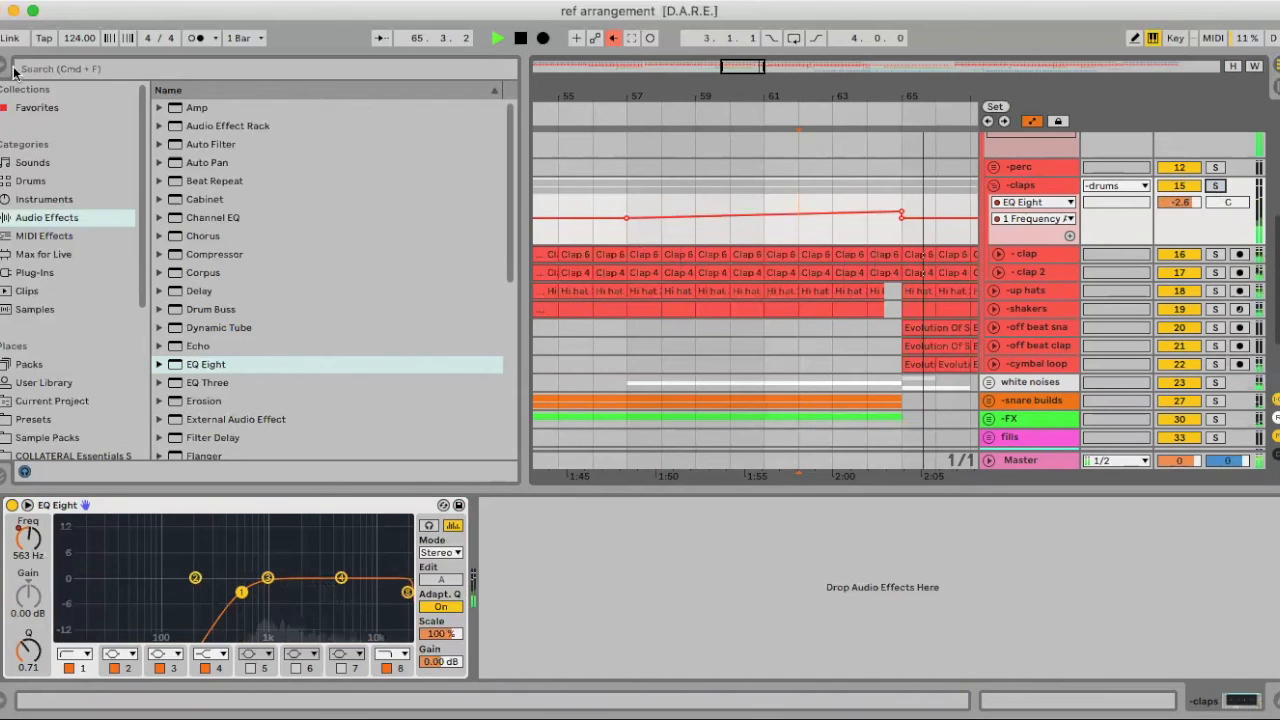
Stop playback with the browser and device view hidden, and fold the -drums group.
key(super+alt+b)
key(minus)
key(minus)
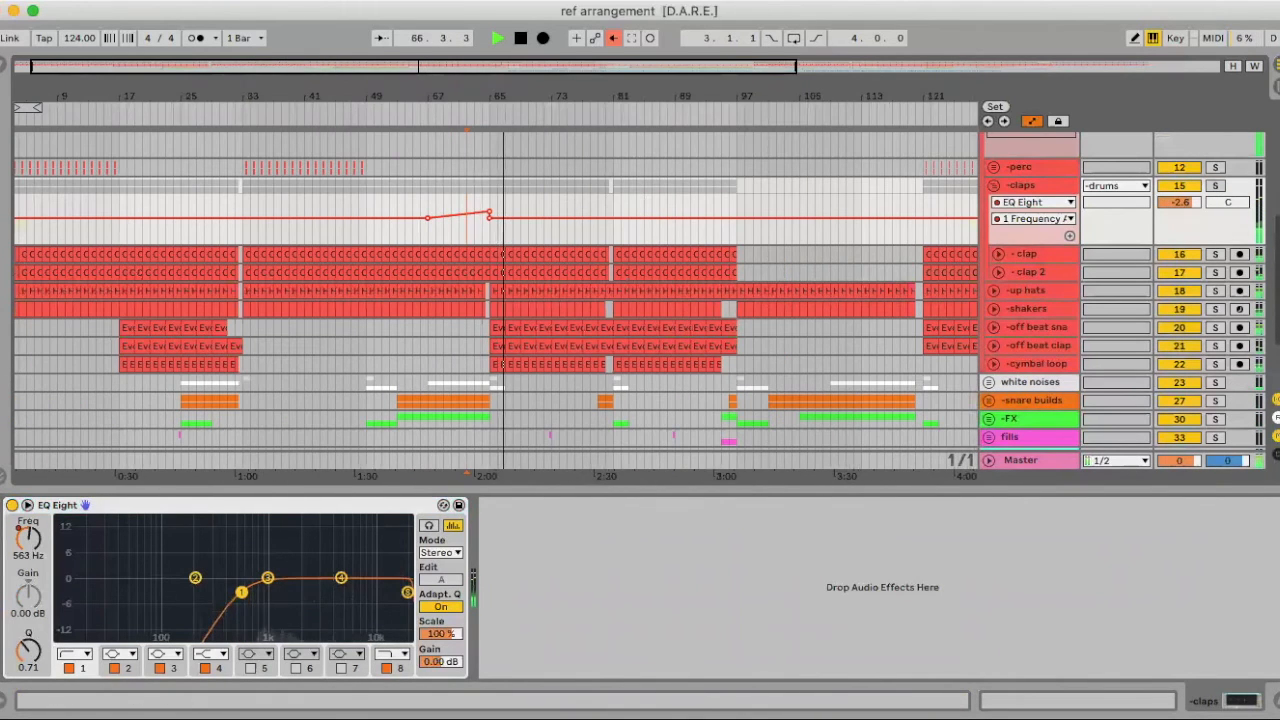
key(space)
key(super+alt+l)
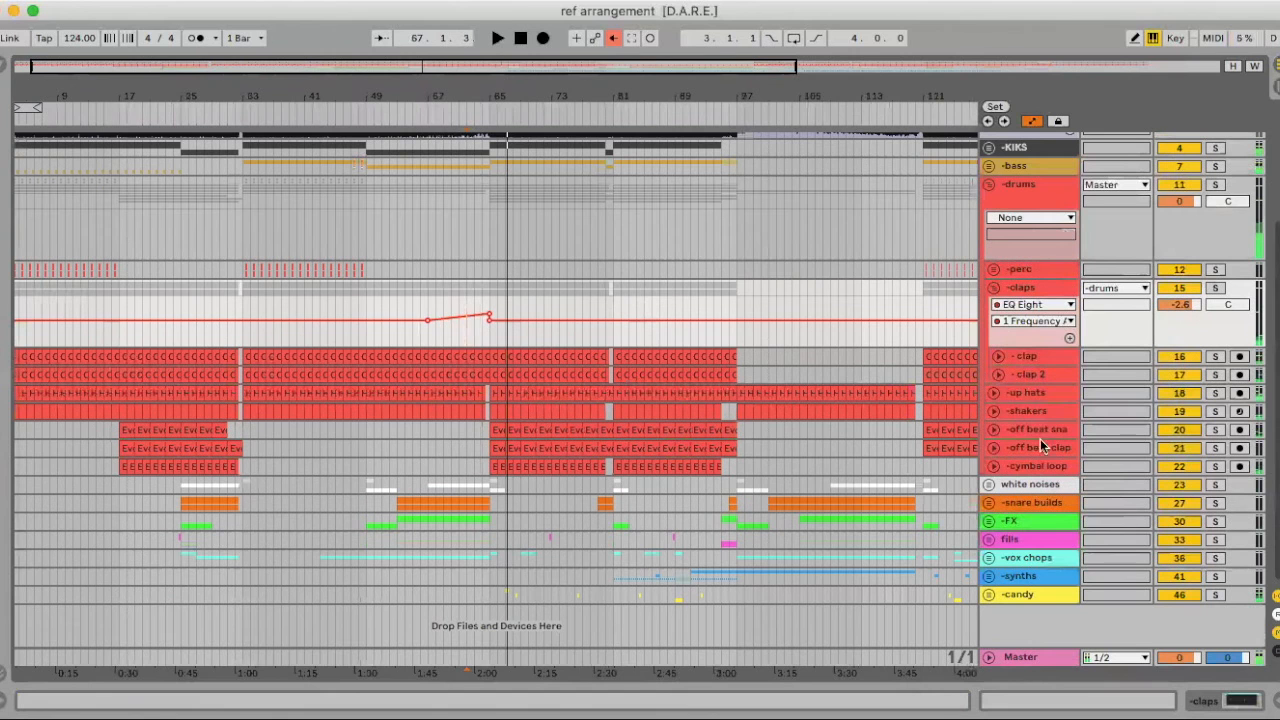
key(Left)
click(990, 188)
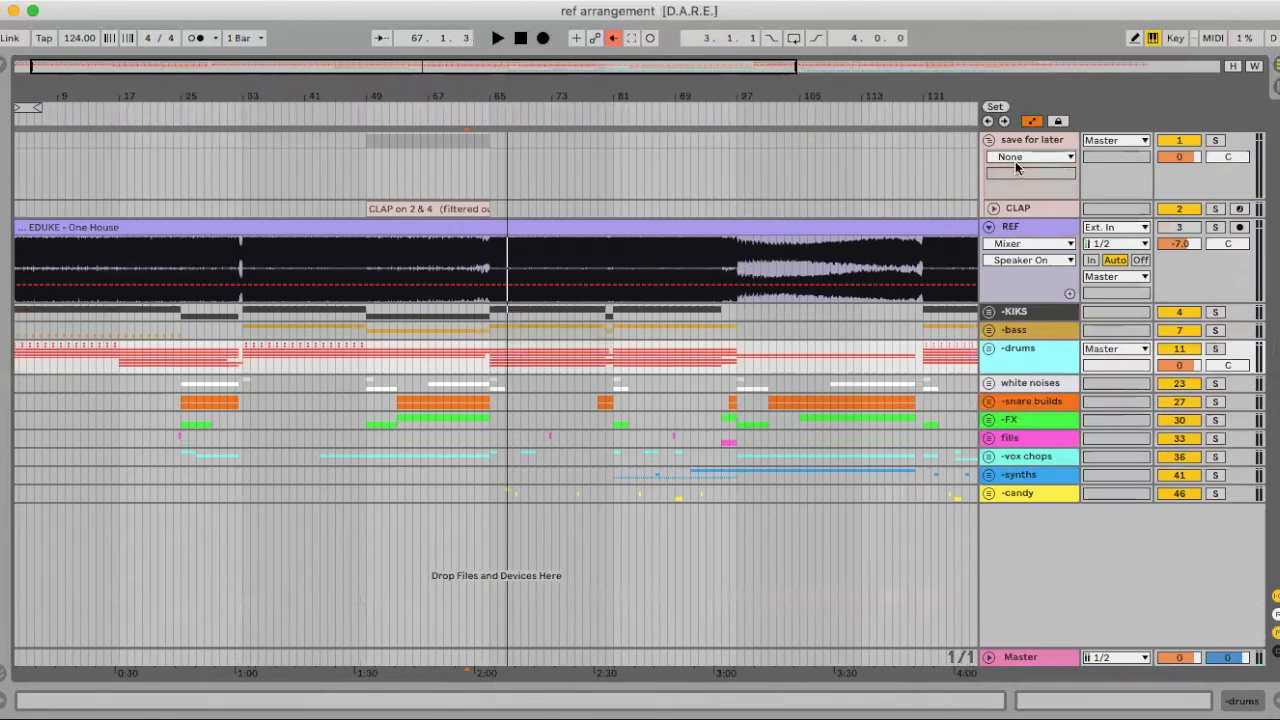
Delete the "save for later" group with its CLAP note track, and fold the REF track.
click(1030, 146)
key(Delete)
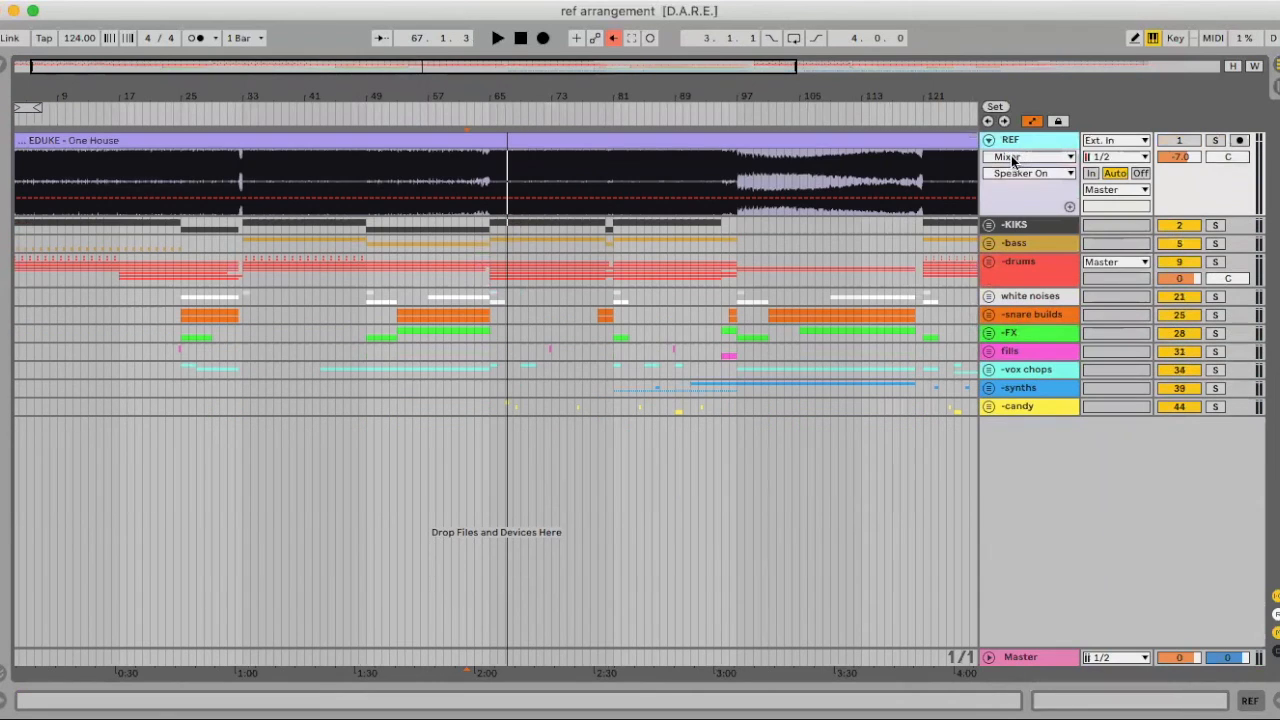
click(989, 141)
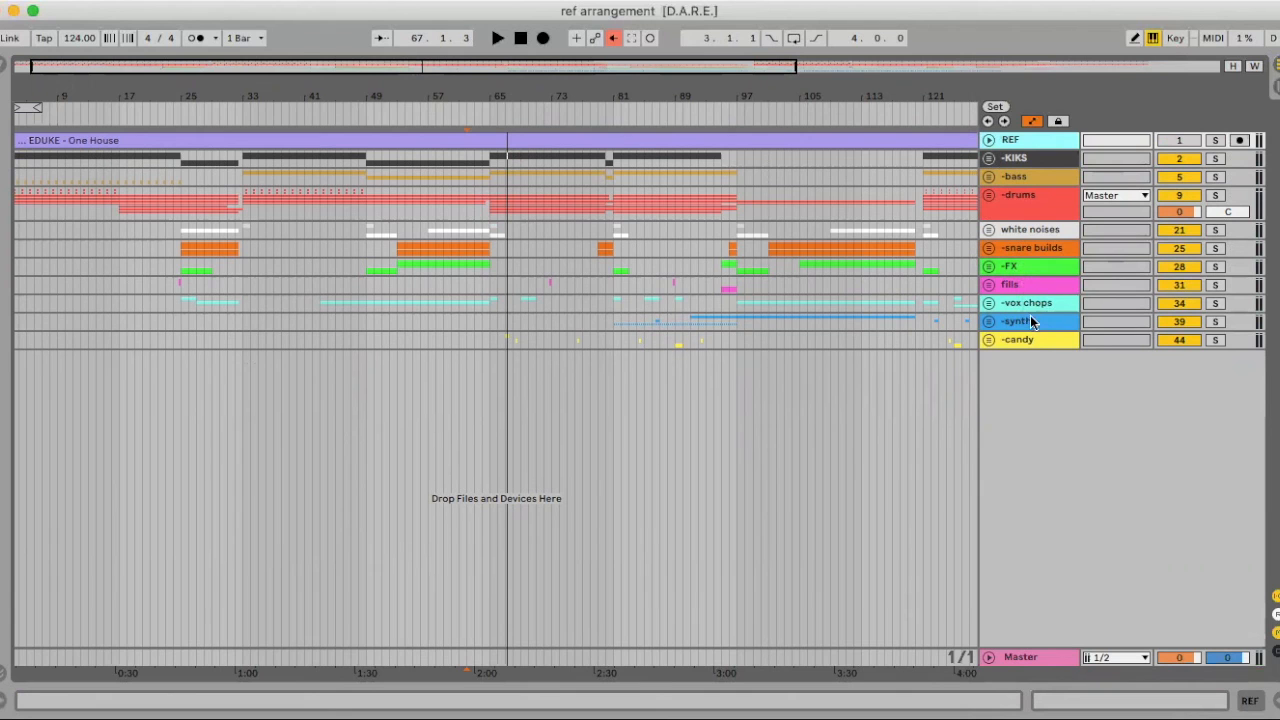
Examine the arrangement's transitions around bars 65 and 81, and review the layout of the whole song.
drag(509, 110, 509, 302)
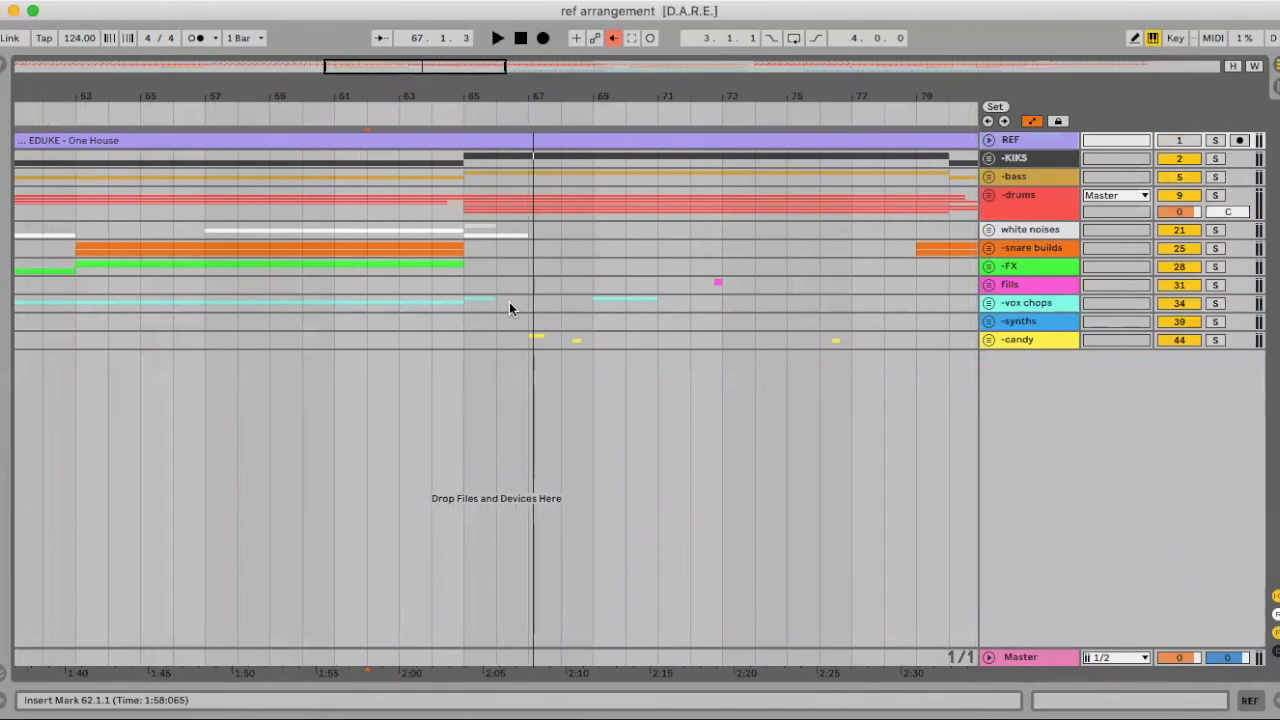
drag(459, 101, 459, 46)
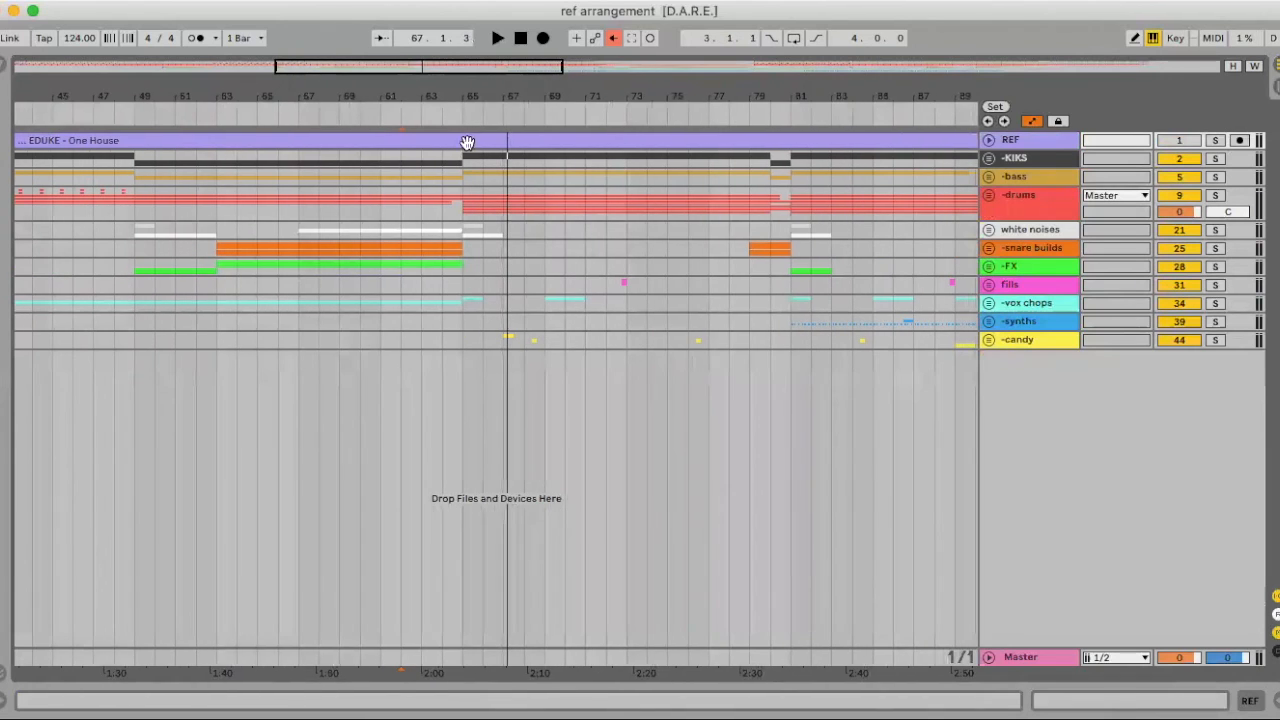
drag(789, 91, 750, 248)
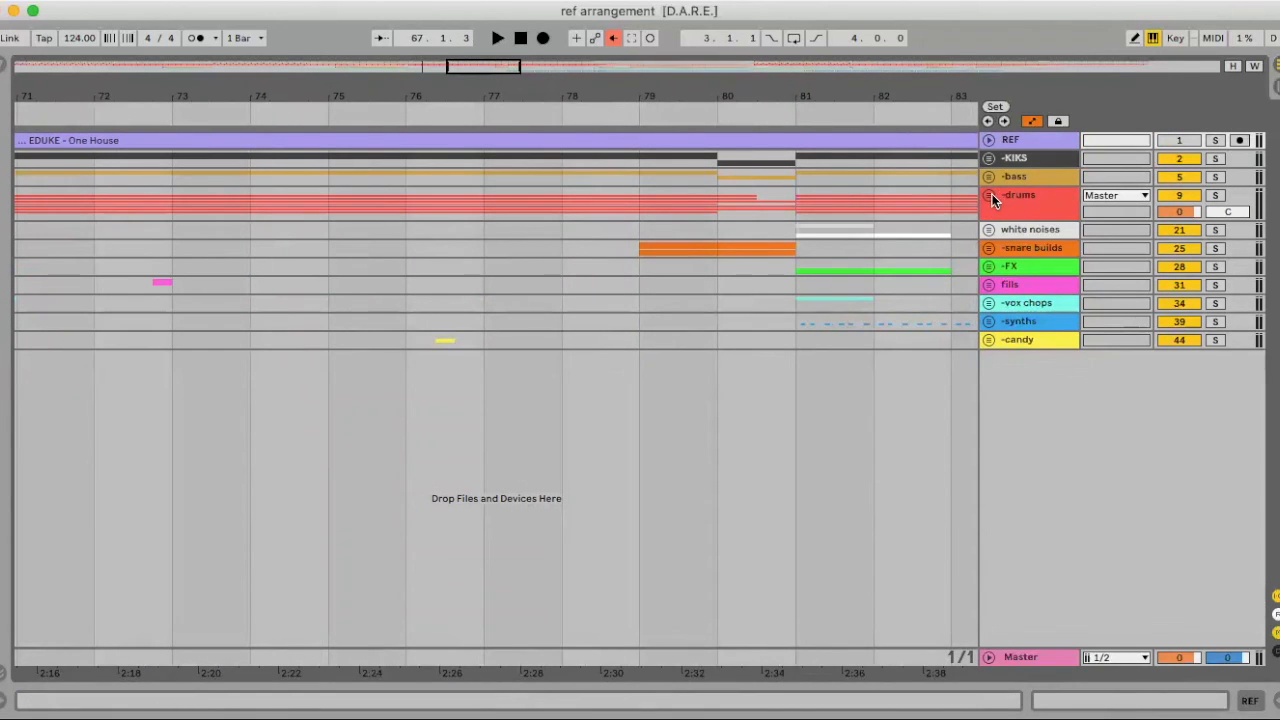
drag(731, 97, 731, 95)
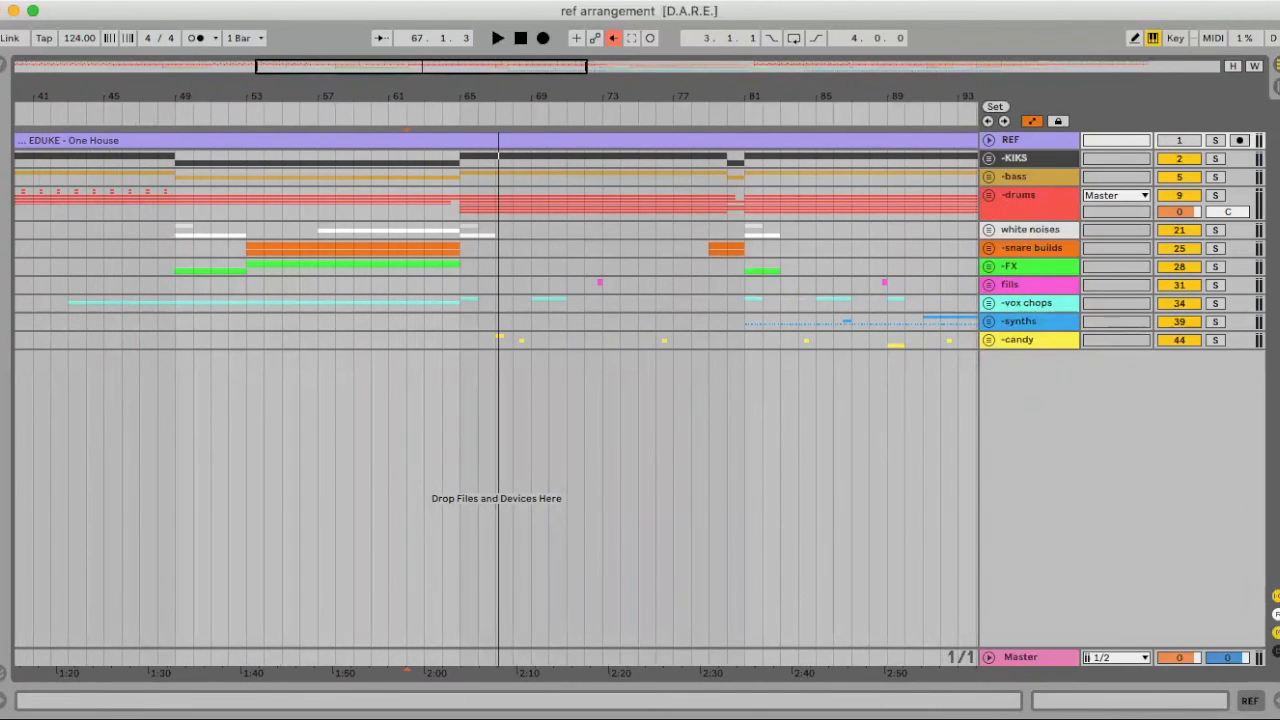
drag(498, 100, 380, 107)
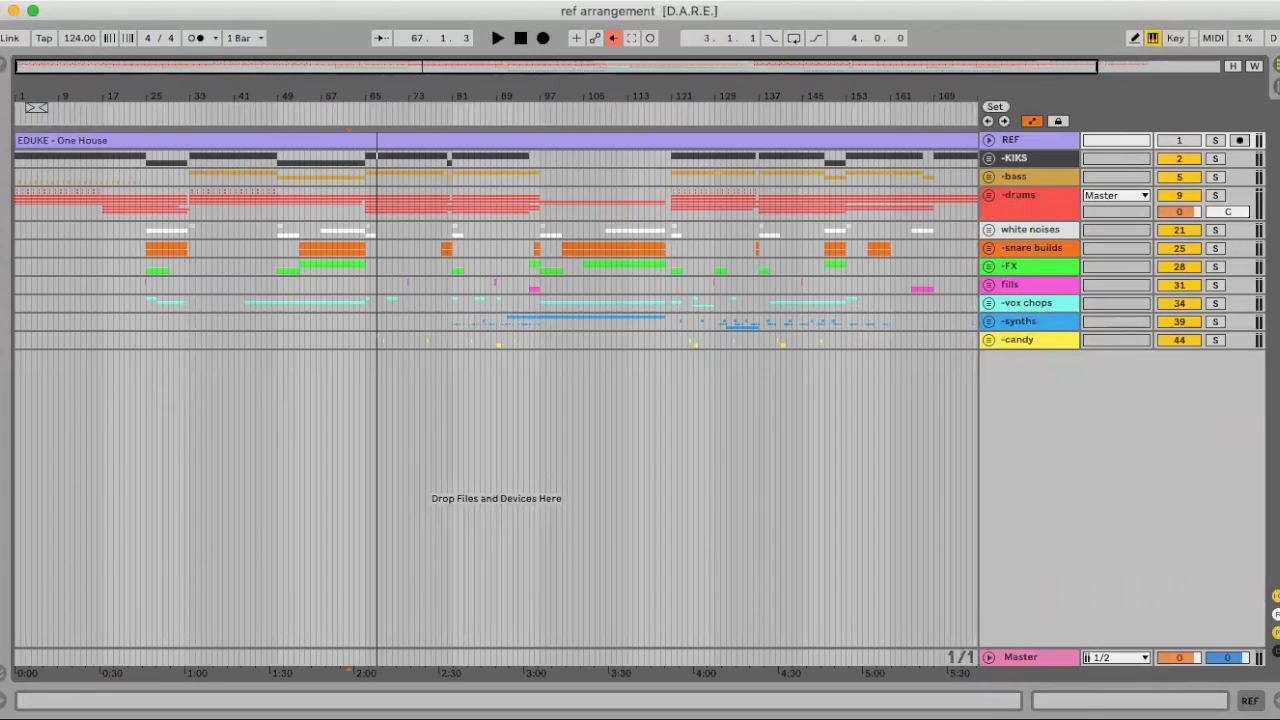